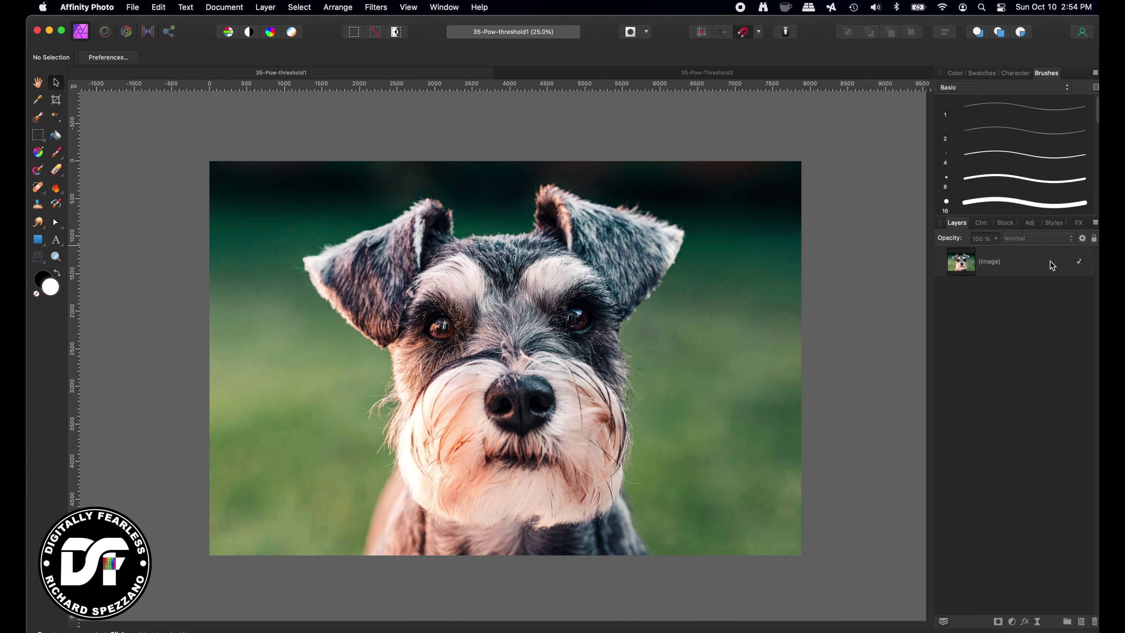
Rasterize the dog photo and add a Threshold adjustment above it.
{"action": "right_click", "coordinate": [1022, 260]}
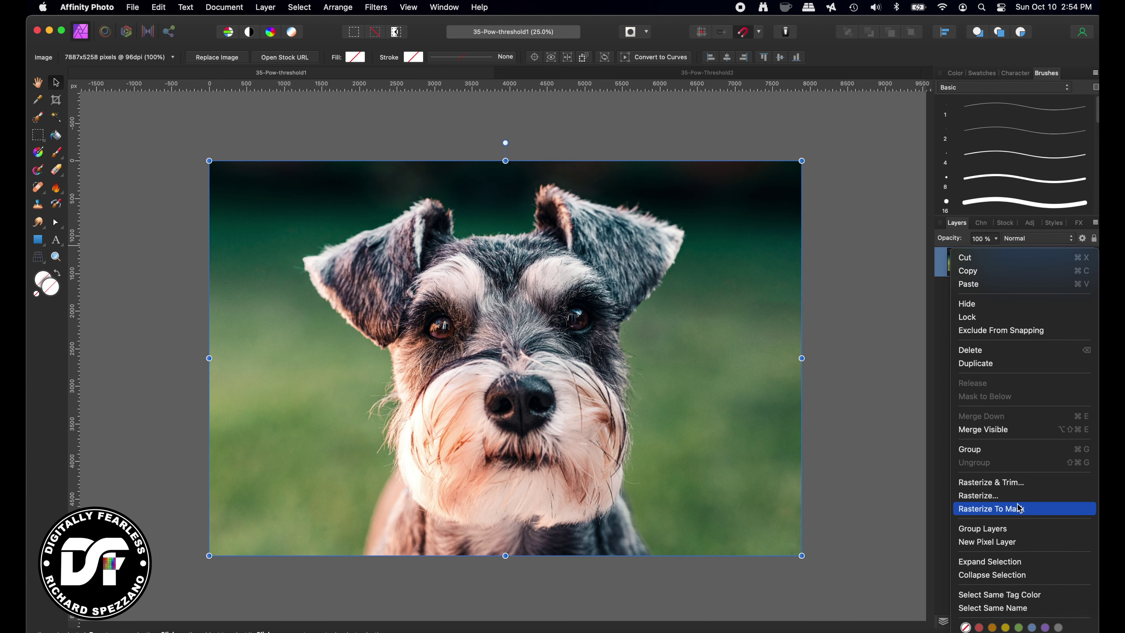
{"action": "left_click", "coordinate": [991, 503]}
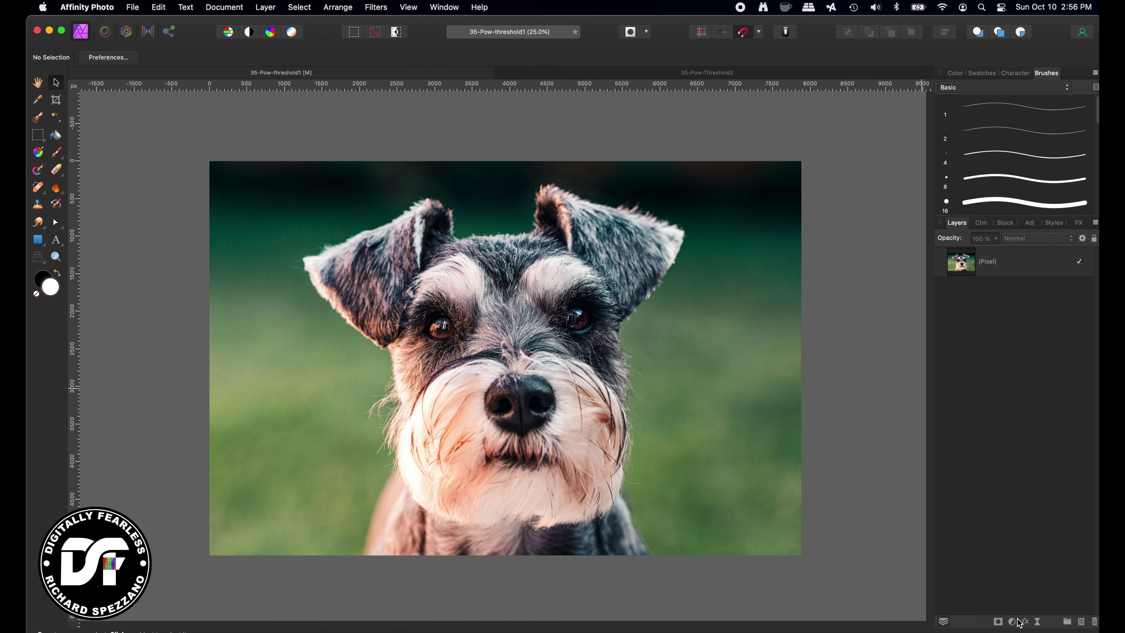
{"action": "left_click", "coordinate": [1012, 622]}
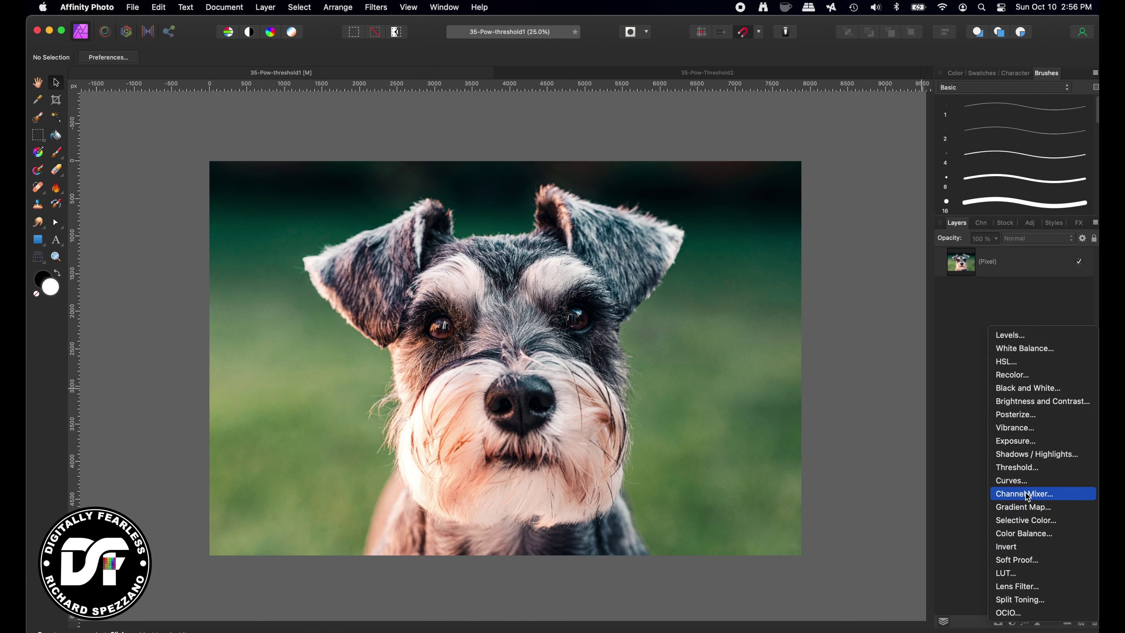
{"action": "left_click", "coordinate": [1021, 470]}
Set the threshold to 60%, then select the photo and threshold layers together.
{"action": "mouse_move", "coordinate": [842, 593]}
{"action": "left_mouse_down"}
{"action": "mouse_move", "coordinate": [809, 591]}
{"action": "mouse_move", "coordinate": [896, 582]}
{"action": "mouse_move", "coordinate": [827, 595]}
{"action": "left_mouse_up"}
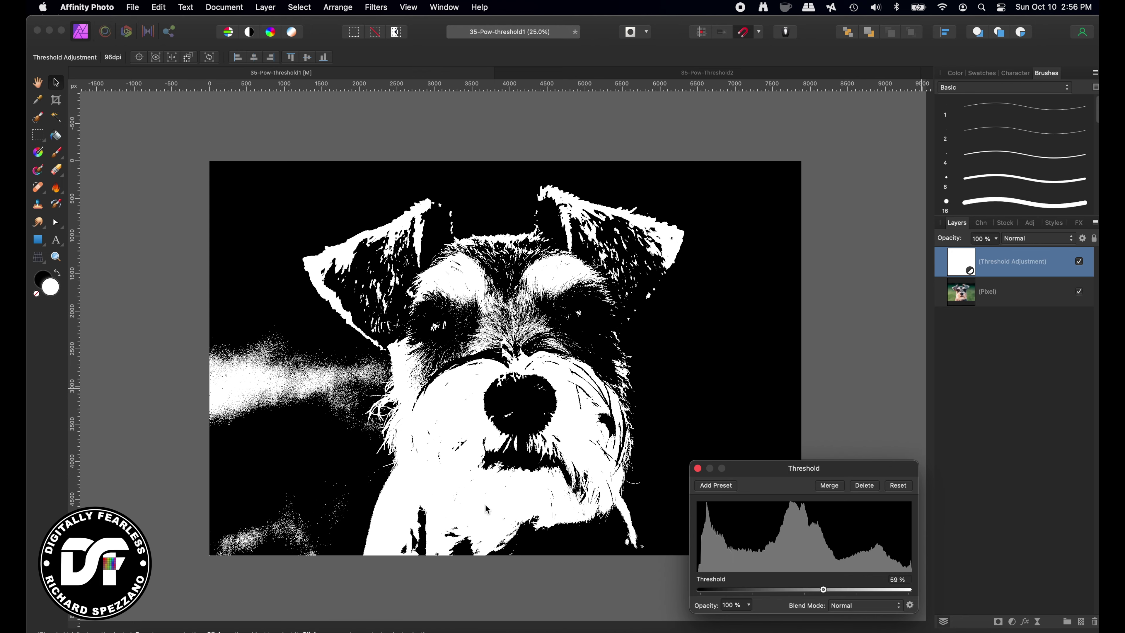
{"action": "left_click_drag", "start_coordinate": [824, 593], "coordinate": [826, 594]}
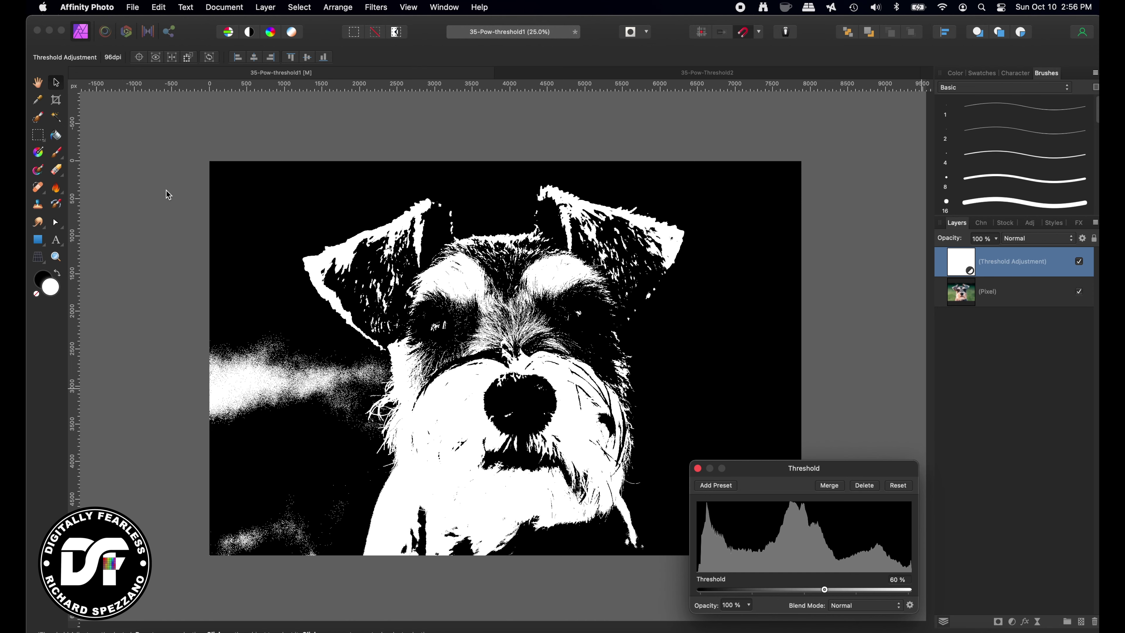
{"action": "left_click", "coordinate": [965, 266]}
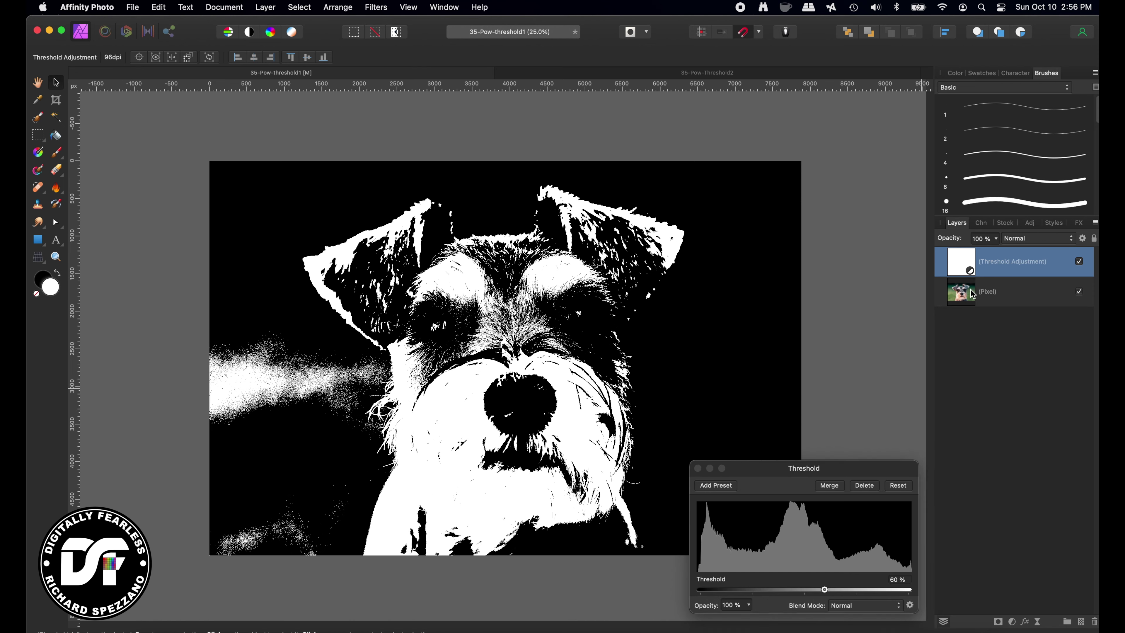
{"action": "left_click", "coordinate": [965, 301], "text": "shift"}
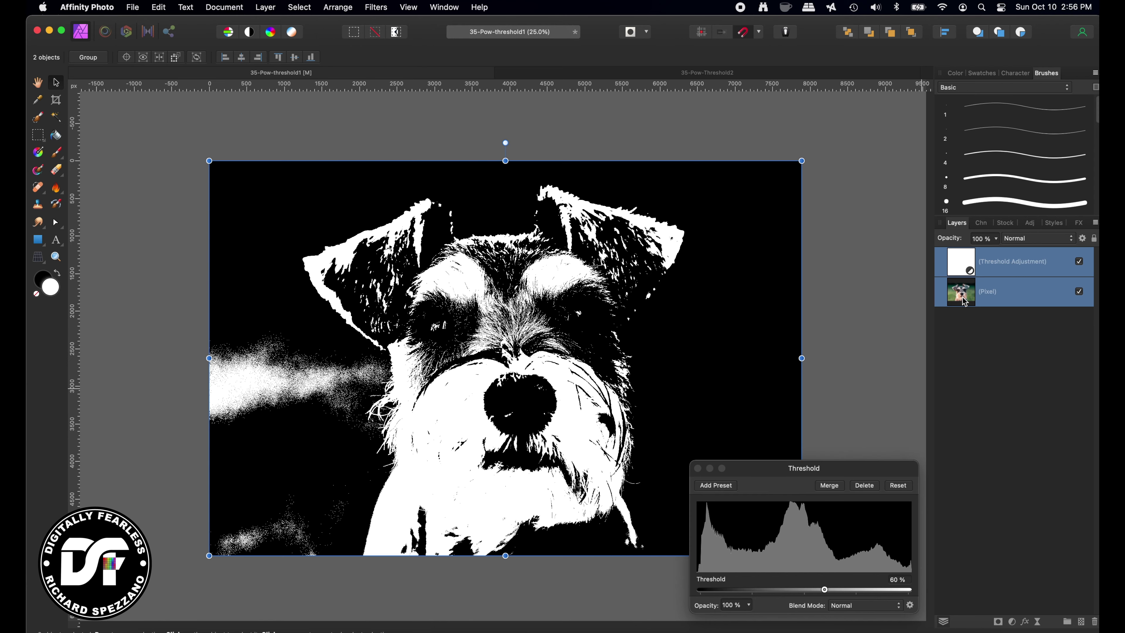
Group the threshold and photo layers and rasterize the group into one pixel layer.
{"action": "key", "text": "super+g"}
{"action": "right_click", "coordinate": [955, 259]}
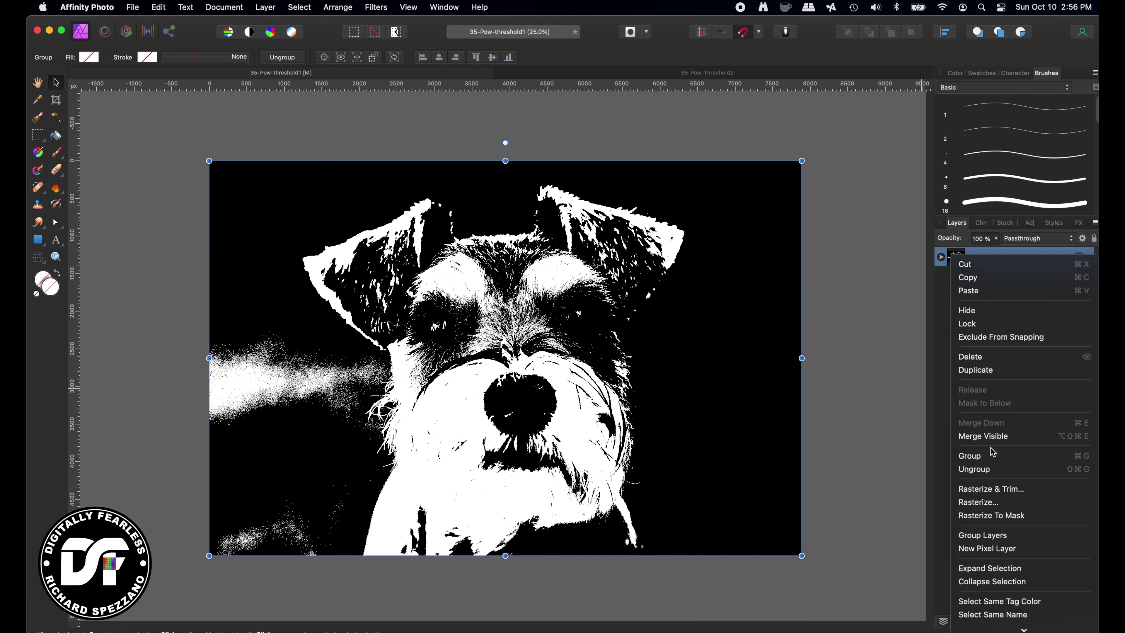
{"action": "left_click", "coordinate": [999, 503]}
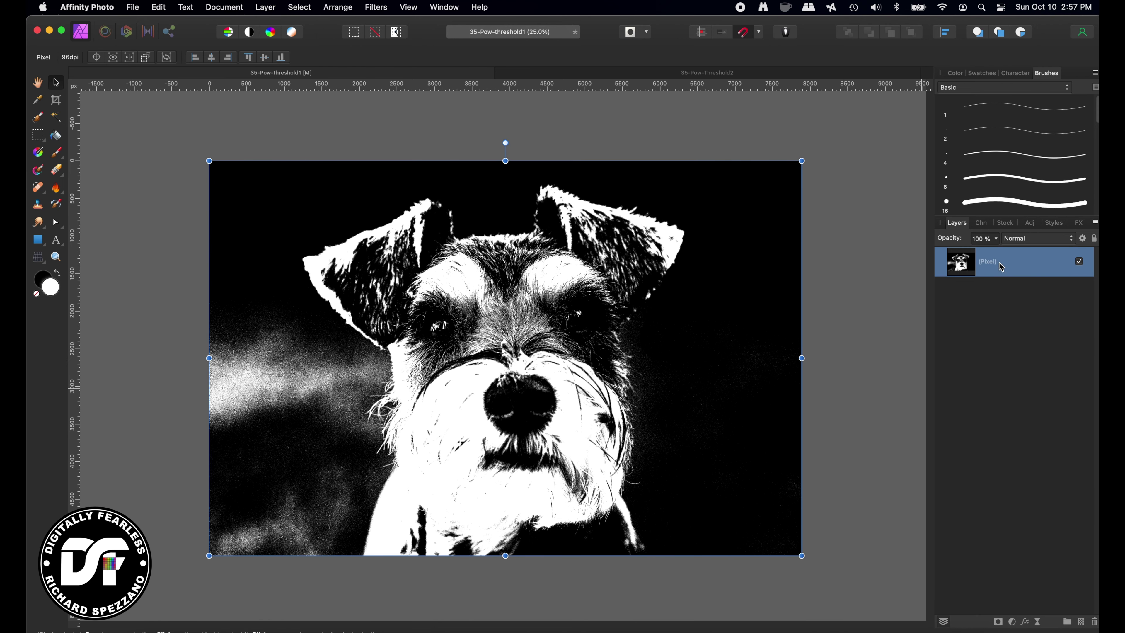
{"action": "key", "text": "super+d"}
{"action": "left_click", "coordinate": [961, 266]}
Apply Filters > Colors > Erase White Paper to make the white areas transparent.
{"action": "left_click", "coordinate": [375, 7]}
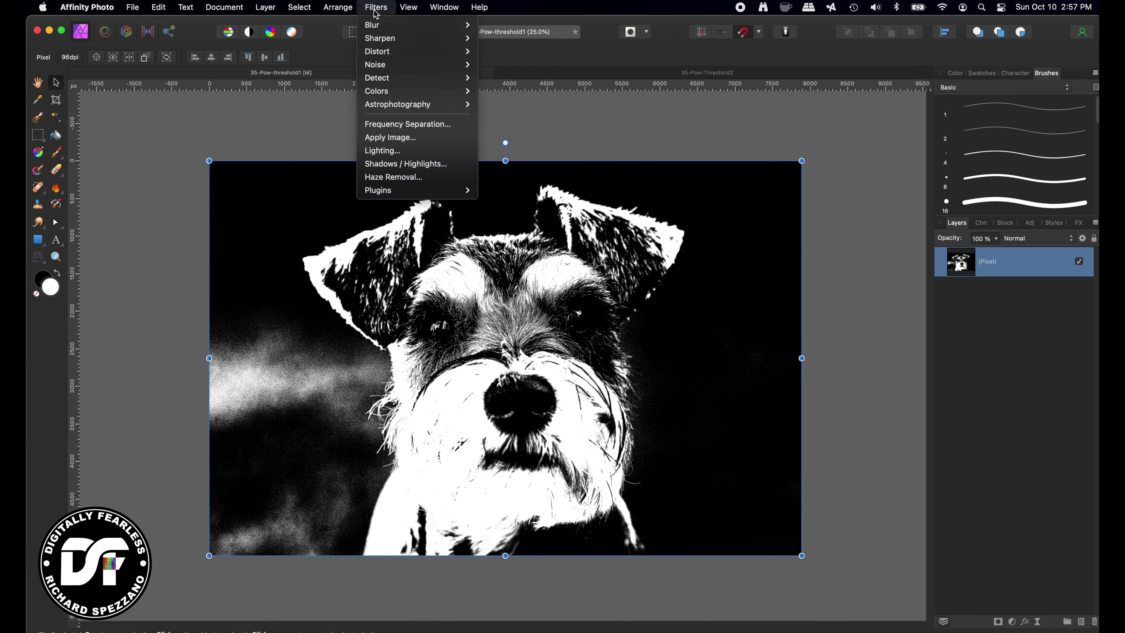
{"action": "mouse_move", "coordinate": [383, 93]}
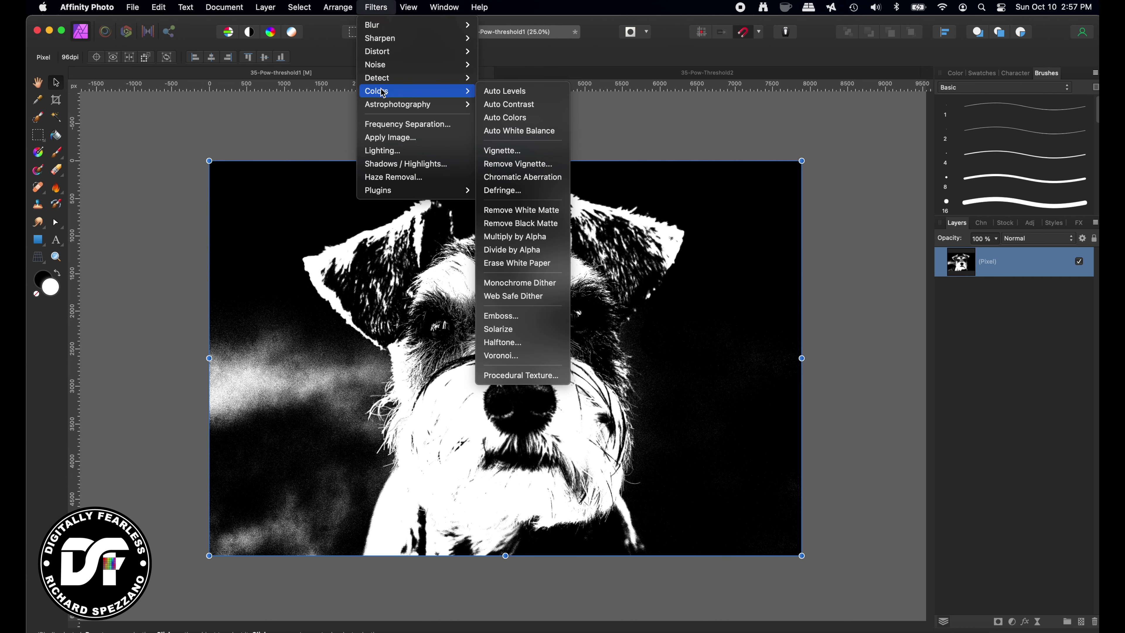
{"action": "left_click", "coordinate": [504, 264]}
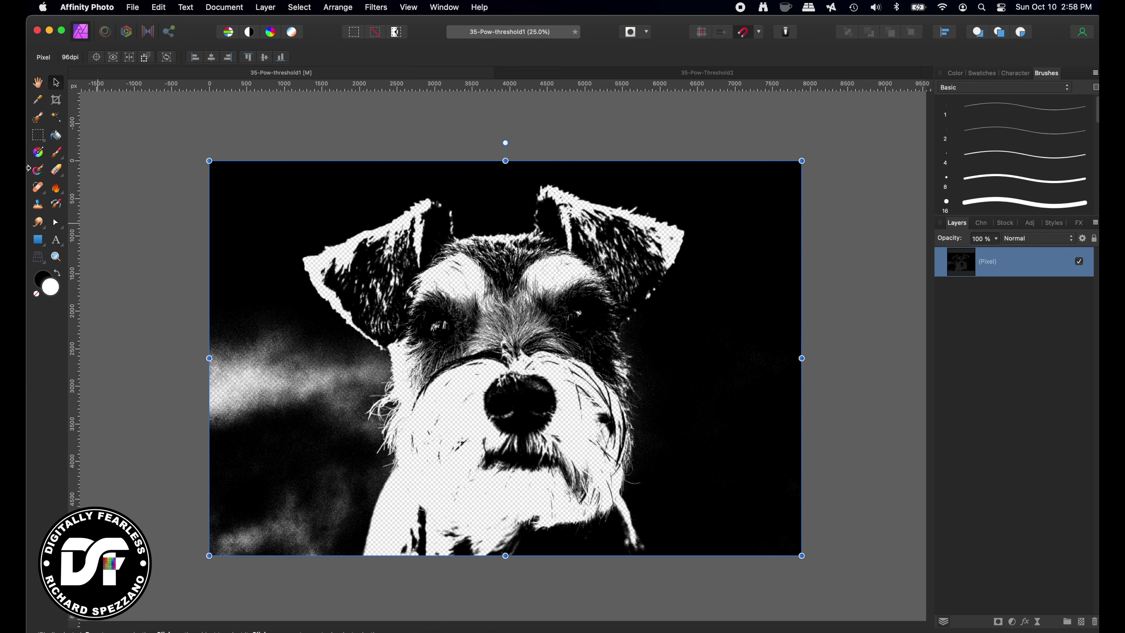
Enlarge the 128 px round brush to about 450 px and paint black over the left haze.
{"action": "left_click", "coordinate": [57, 154]}
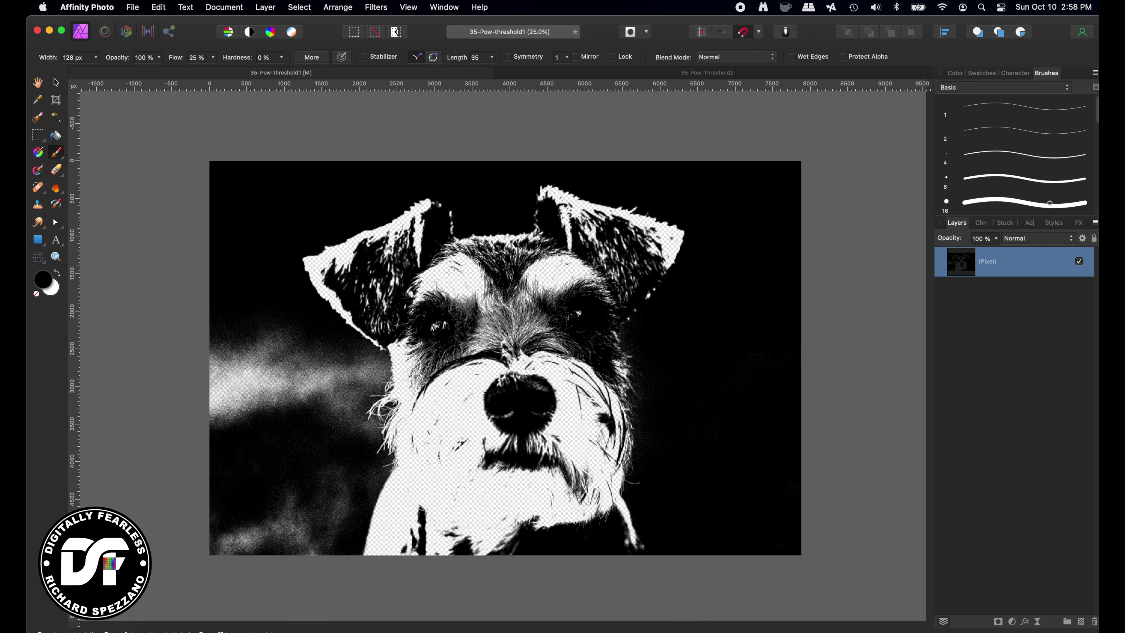
{"action": "scroll", "coordinate": [1004, 177], "scroll_direction": "down", "scroll_amount": 5}
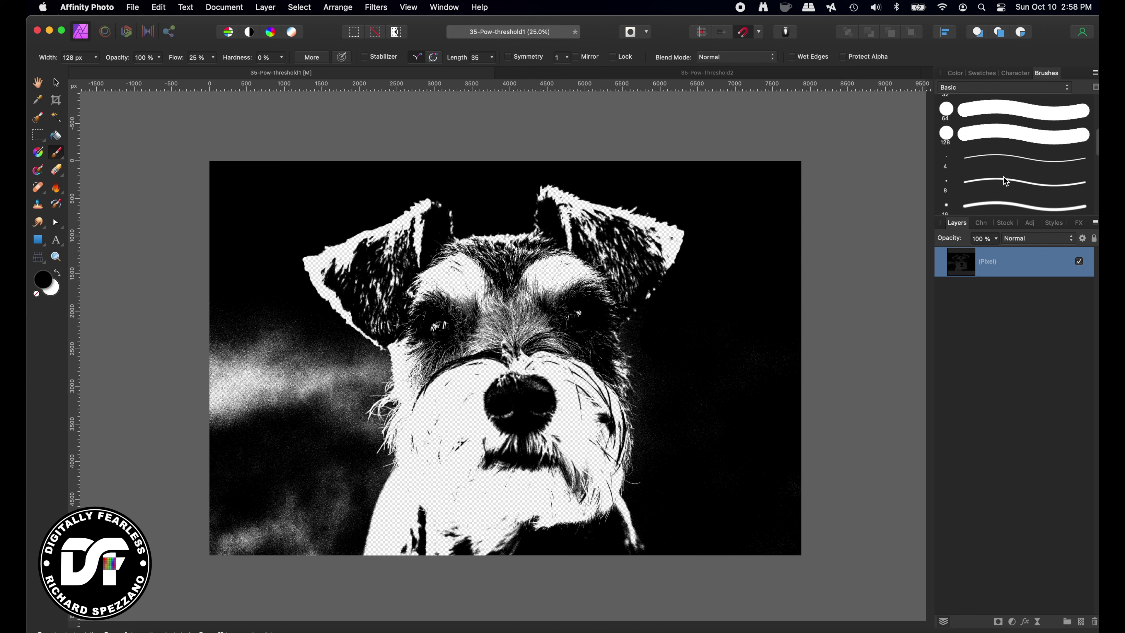
{"action": "left_click", "coordinate": [986, 125]}
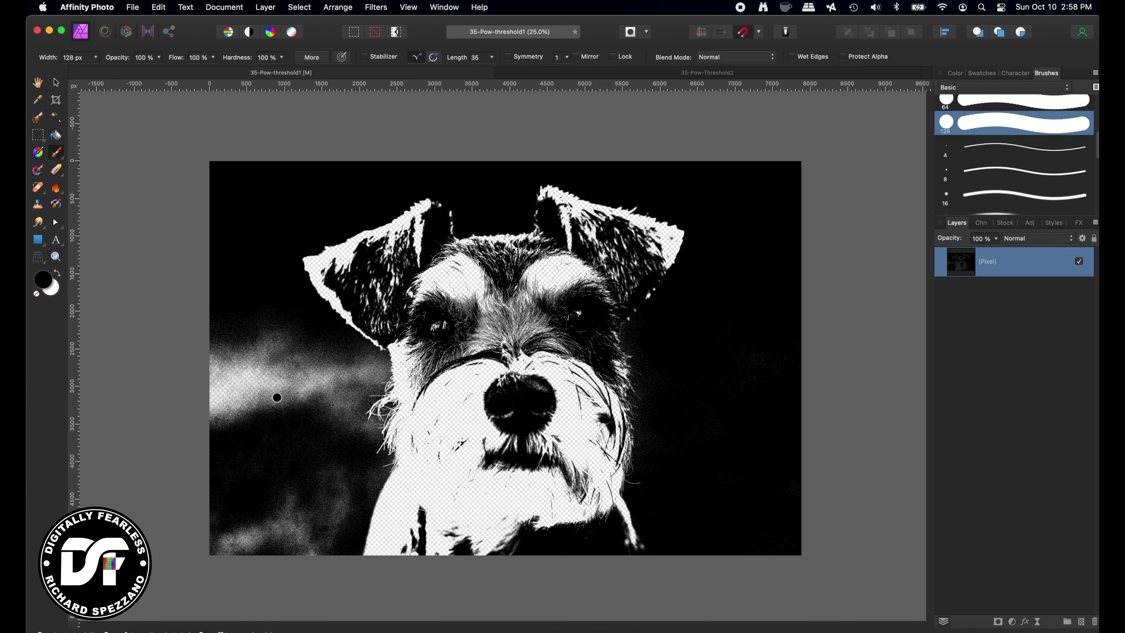
{"action": "key", "text": "bracketright"}
{"action": "key", "text": "bracketright"}
{"action": "key", "text": "bracketright"}
{"action": "key", "text": "bracketright"}
{"action": "key", "text": "bracketright"}
{"action": "key", "text": "bracketright"}
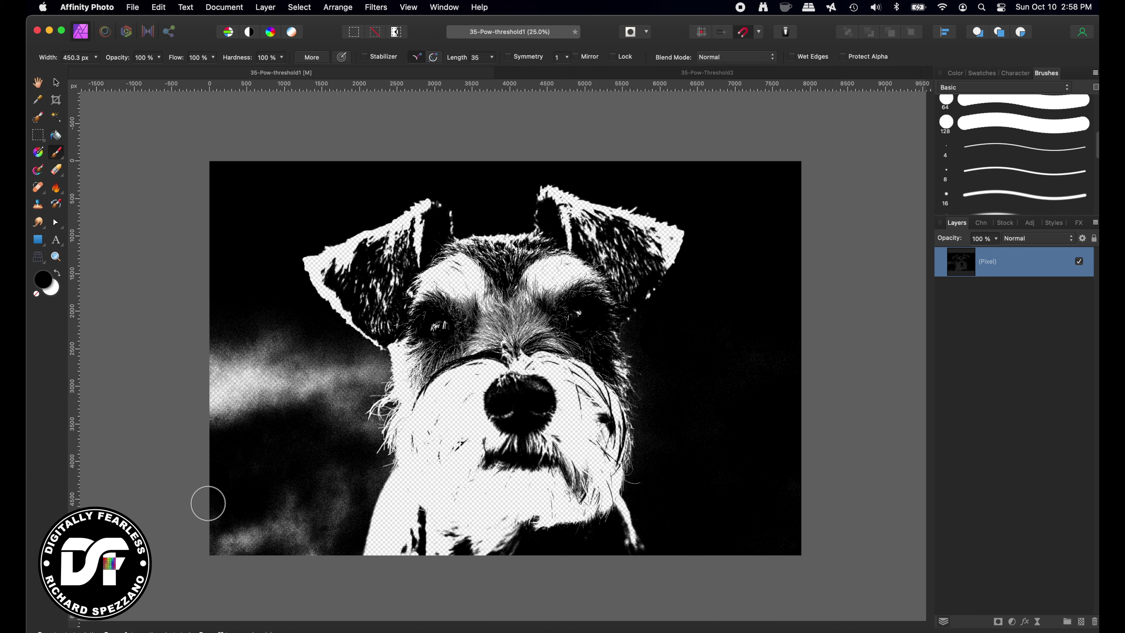
{"action": "mouse_move", "coordinate": [208, 503]}
{"action": "left_mouse_down"}
{"action": "mouse_move", "coordinate": [210, 551]}
{"action": "mouse_move", "coordinate": [233, 500]}
{"action": "mouse_move", "coordinate": [236, 433]}
{"action": "mouse_move", "coordinate": [217, 296]}
{"action": "mouse_move", "coordinate": [203, 431]}
{"action": "mouse_move", "coordinate": [255, 366]}
{"action": "mouse_move", "coordinate": [257, 341]}
{"action": "mouse_move", "coordinate": [285, 377]}
{"action": "mouse_move", "coordinate": [287, 410]}
{"action": "mouse_move", "coordinate": [273, 382]}
{"action": "mouse_move", "coordinate": [282, 352]}
{"action": "mouse_move", "coordinate": [371, 370]}
{"action": "mouse_move", "coordinate": [327, 423]}
{"action": "mouse_move", "coordinate": [341, 403]}
{"action": "mouse_move", "coordinate": [315, 344]}
{"action": "mouse_move", "coordinate": [262, 575]}
{"action": "mouse_move", "coordinate": [252, 544]}
{"action": "mouse_move", "coordinate": [316, 525]}
{"action": "mouse_move", "coordinate": [319, 471]}
{"action": "mouse_move", "coordinate": [309, 548]}
{"action": "mouse_move", "coordinate": [325, 524]}
{"action": "mouse_move", "coordinate": [330, 553]}
{"action": "mouse_move", "coordinate": [359, 493]}
{"action": "mouse_move", "coordinate": [350, 401]}
{"action": "left_mouse_up"}
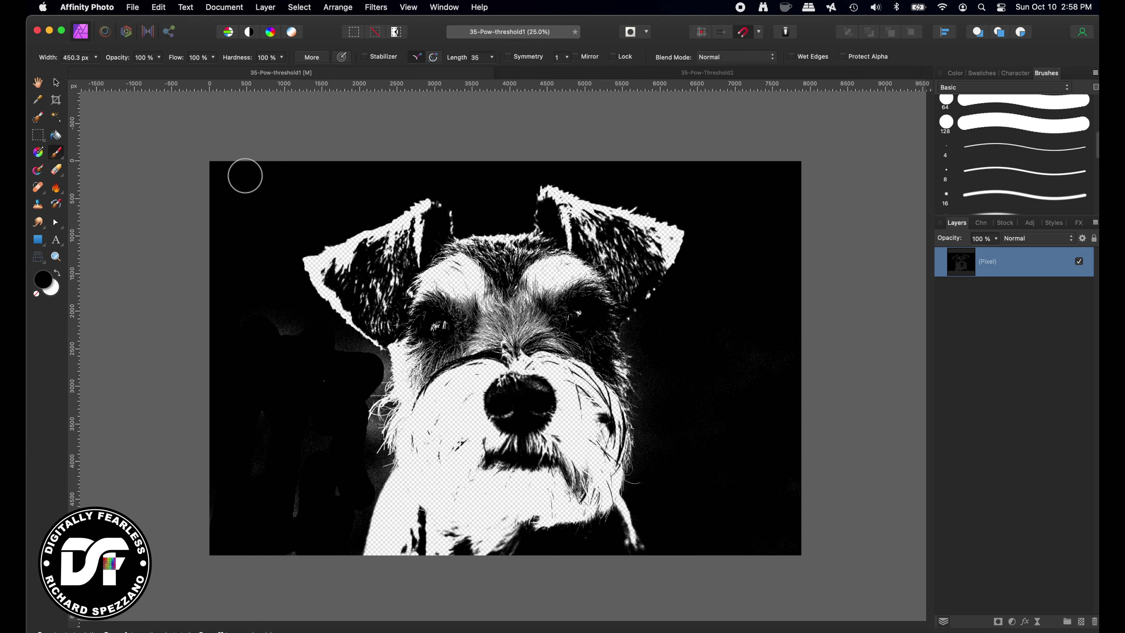
Set brush hardness to 0% and blacken the remaining haze by the cheek and lower left.
{"action": "left_click", "coordinate": [282, 57]}
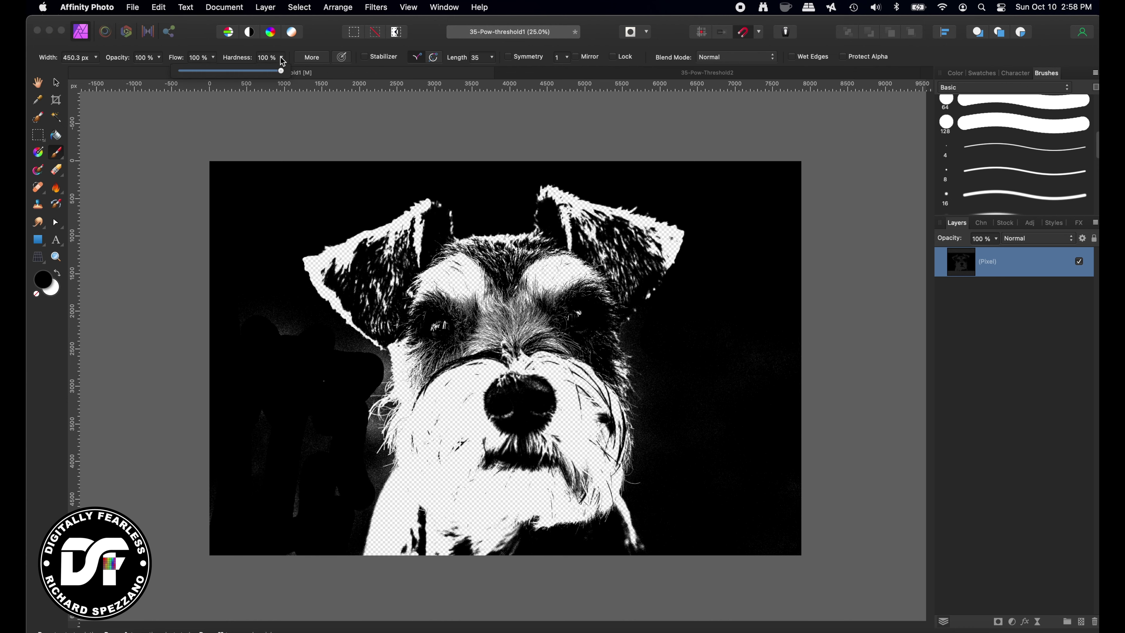
{"action": "left_click_drag", "start_coordinate": [279, 70], "coordinate": [181, 70]}
{"action": "mouse_move", "coordinate": [382, 368]}
{"action": "left_mouse_down"}
{"action": "mouse_move", "coordinate": [374, 392]}
{"action": "mouse_move", "coordinate": [377, 381]}
{"action": "mouse_move", "coordinate": [345, 415]}
{"action": "mouse_move", "coordinate": [382, 438]}
{"action": "mouse_move", "coordinate": [368, 441]}
{"action": "mouse_move", "coordinate": [372, 422]}
{"action": "mouse_move", "coordinate": [370, 456]}
{"action": "mouse_move", "coordinate": [353, 472]}
{"action": "left_mouse_up"}
{"action": "mouse_move", "coordinate": [290, 528]}
{"action": "left_mouse_down"}
{"action": "mouse_move", "coordinate": [269, 382]}
{"action": "mouse_move", "coordinate": [293, 508]}
{"action": "mouse_move", "coordinate": [325, 372]}
{"action": "left_mouse_up"}
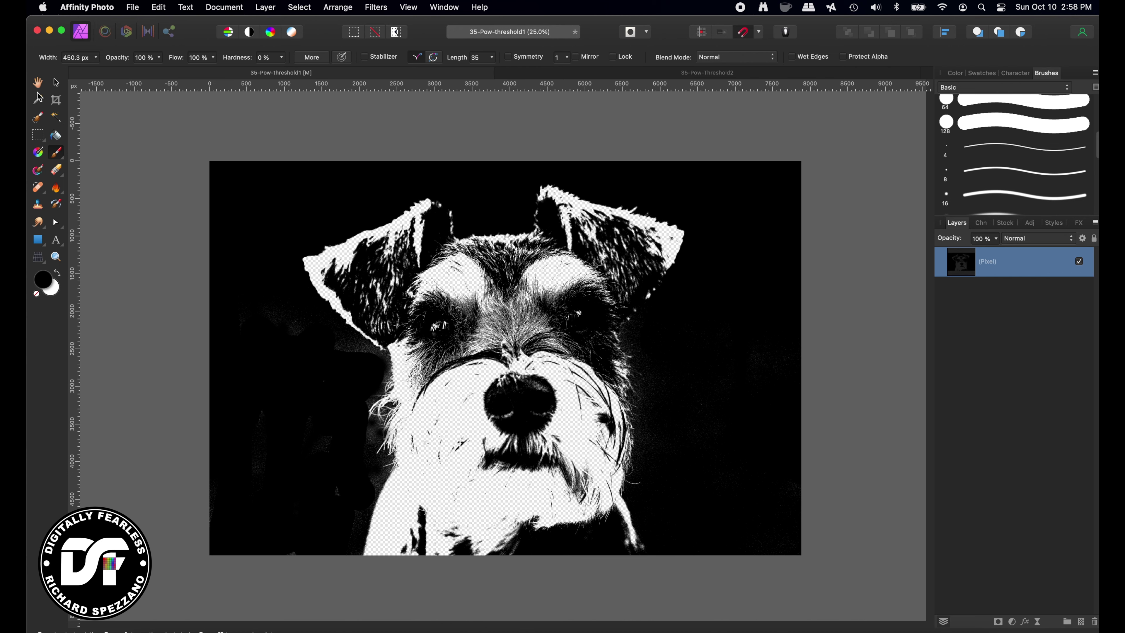
Hide the dog cut-out layer and add a new fill layer.
{"action": "left_click", "coordinate": [56, 84]}
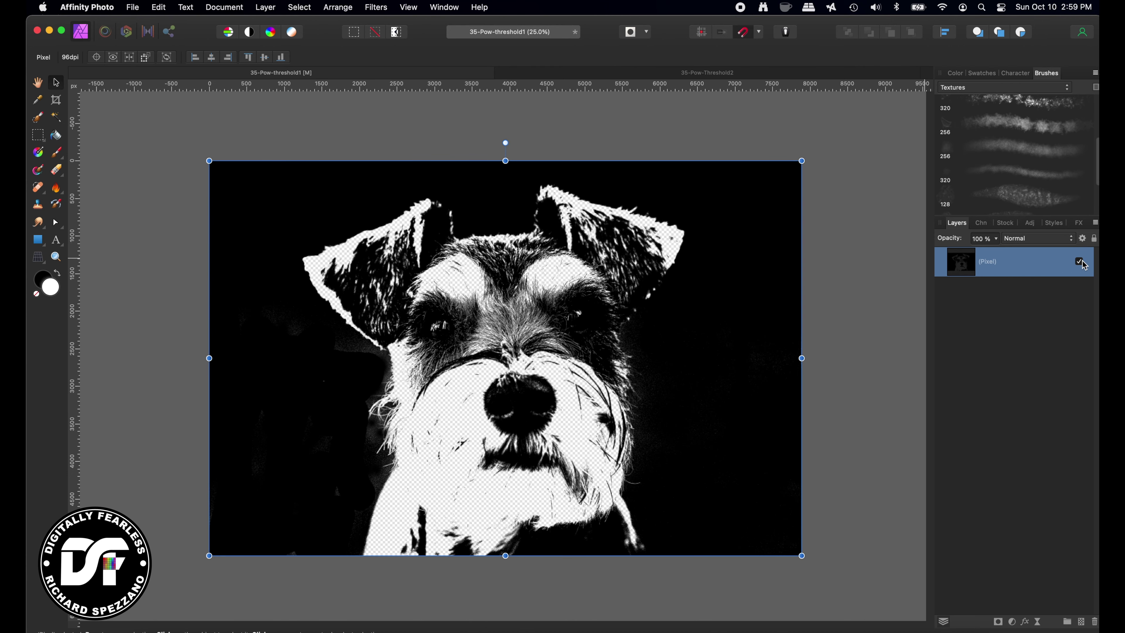
{"action": "left_click", "coordinate": [1081, 262]}
{"action": "left_click", "coordinate": [271, 8]}
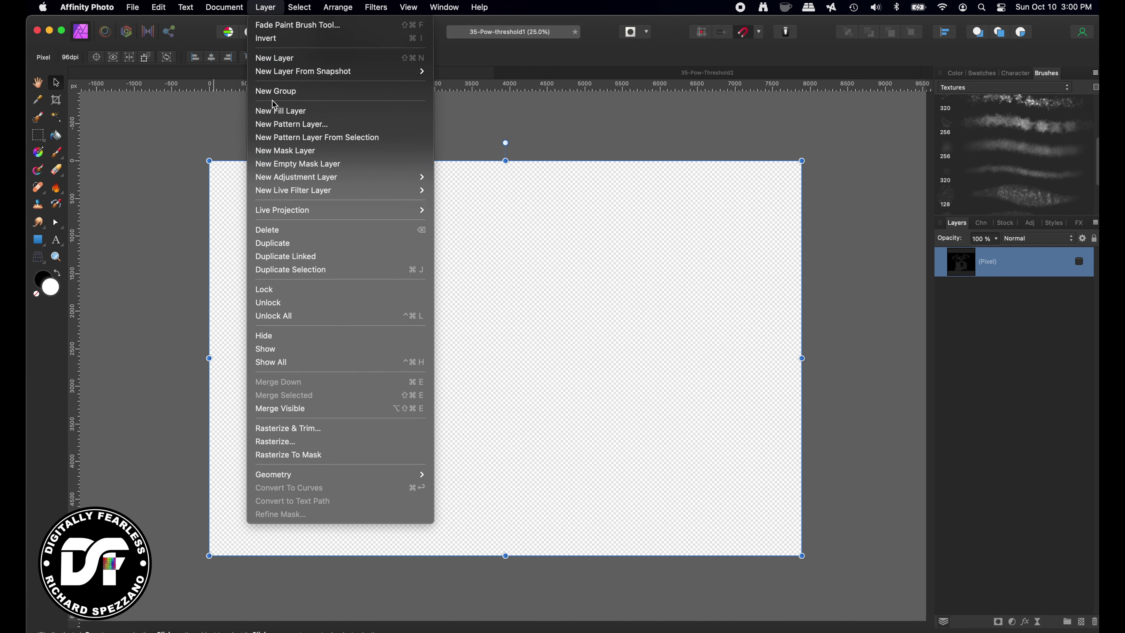
{"action": "left_click", "coordinate": [273, 112]}
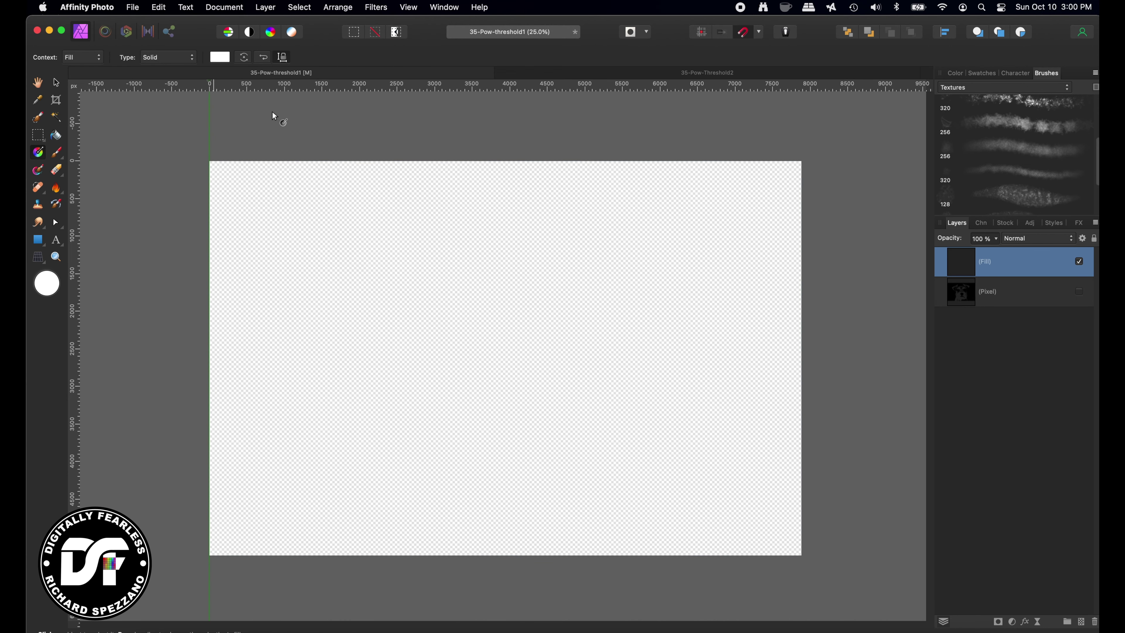
Set the fill colour to beige F8DBA7 and add an empty pixel layer on top.
{"action": "double_click", "coordinate": [51, 289]}
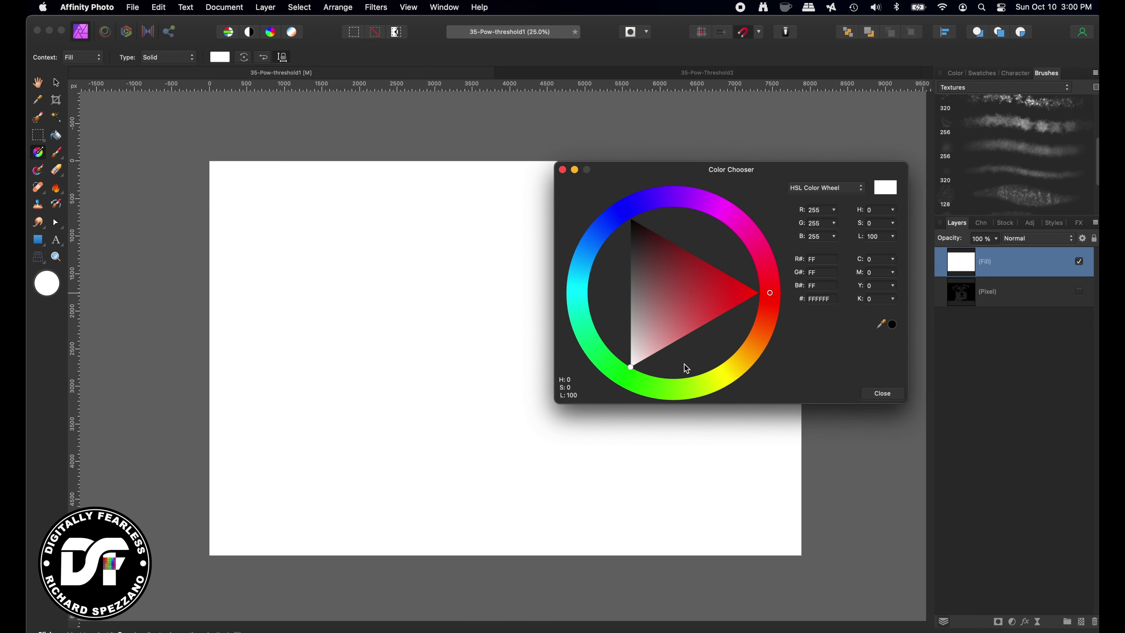
{"action": "left_click", "coordinate": [728, 376]}
{"action": "mouse_move", "coordinate": [662, 326]}
{"action": "left_mouse_down"}
{"action": "mouse_move", "coordinate": [655, 273]}
{"action": "mouse_move", "coordinate": [619, 274]}
{"action": "mouse_move", "coordinate": [642, 269]}
{"action": "mouse_move", "coordinate": [638, 291]}
{"action": "mouse_move", "coordinate": [603, 310]}
{"action": "mouse_move", "coordinate": [631, 301]}
{"action": "mouse_move", "coordinate": [611, 320]}
{"action": "mouse_move", "coordinate": [636, 327]}
{"action": "left_mouse_up"}
{"action": "left_click", "coordinate": [751, 355]}
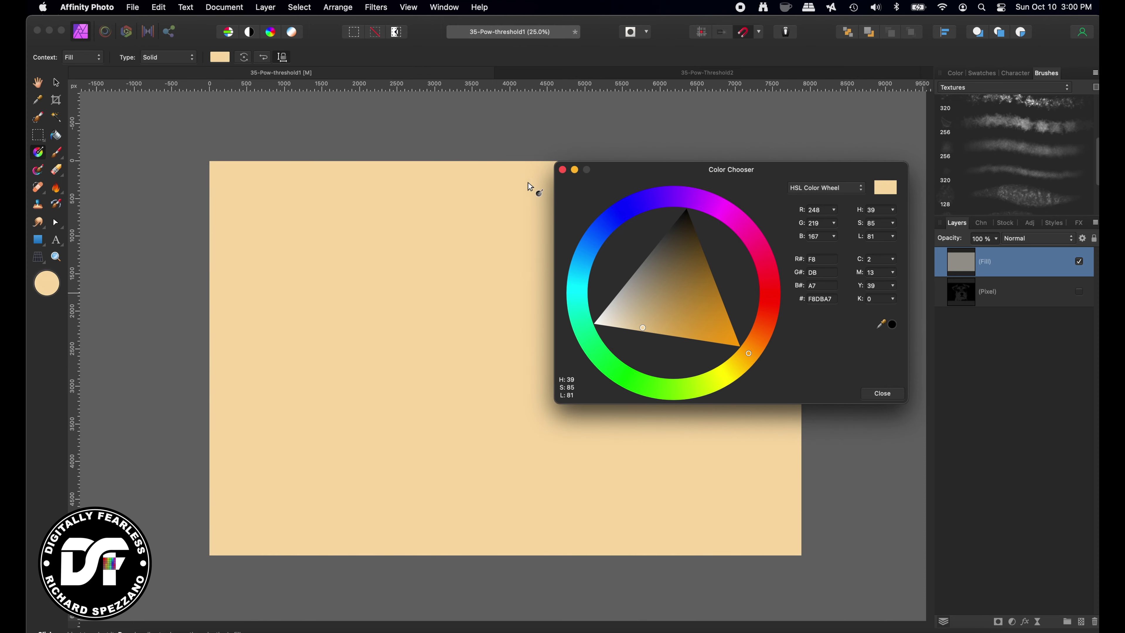
{"action": "left_click", "coordinate": [562, 169]}
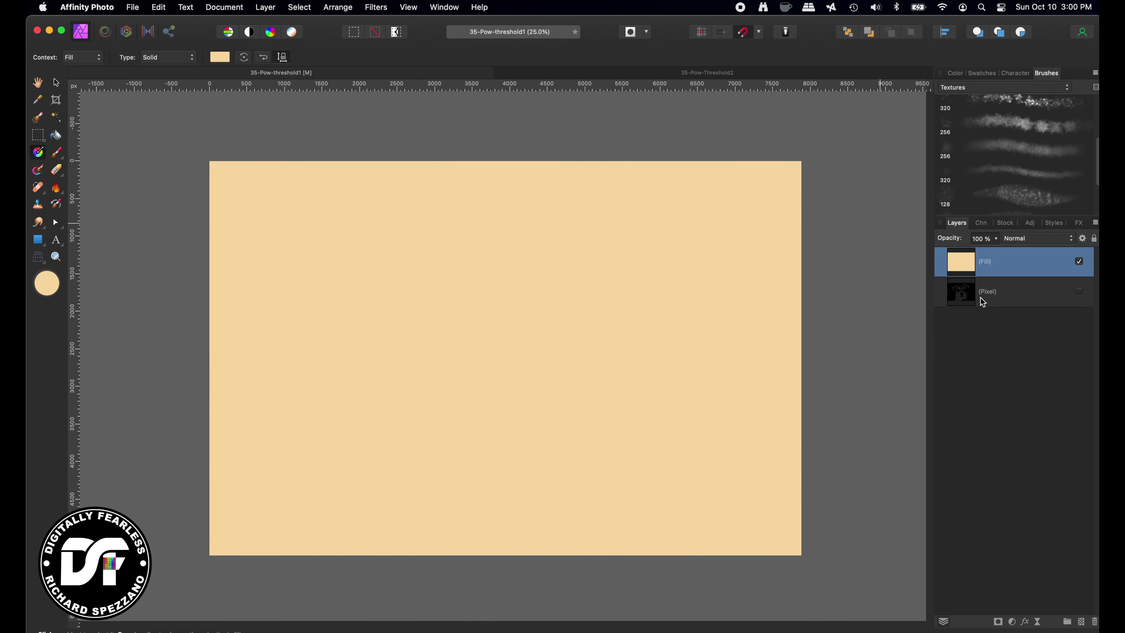
{"action": "left_click", "coordinate": [1083, 622]}
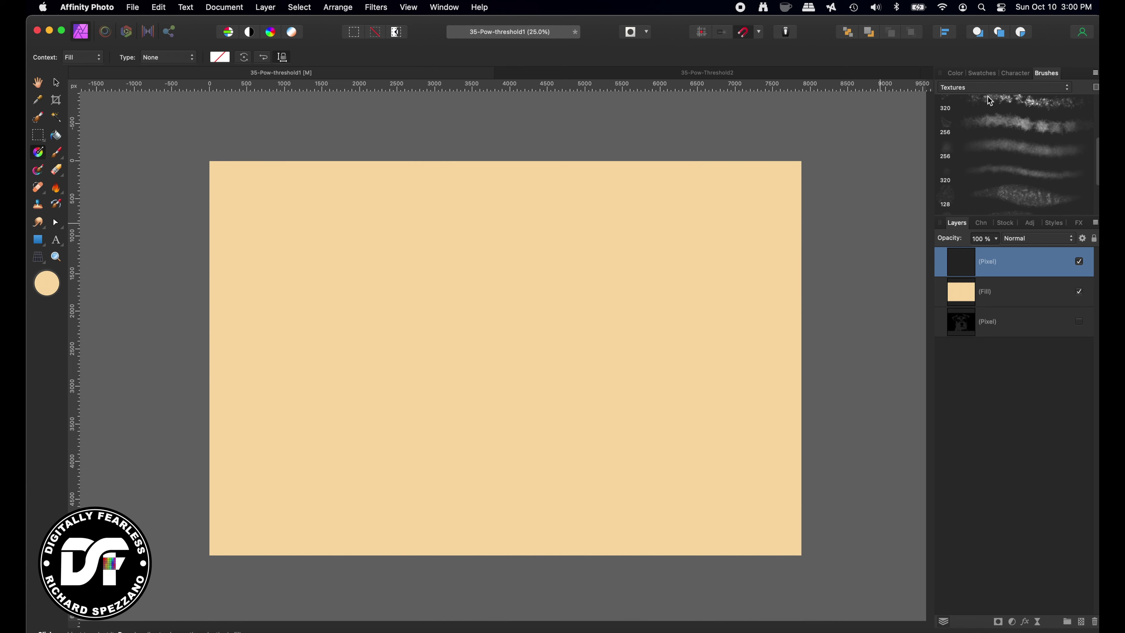
With the third Textures brush, paint enlarged pink strokes across the canvas.
{"action": "left_click", "coordinate": [988, 89]}
{"action": "left_click", "coordinate": [991, 89]}
{"action": "scroll", "coordinate": [995, 142], "scroll_direction": "up", "scroll_amount": 3}
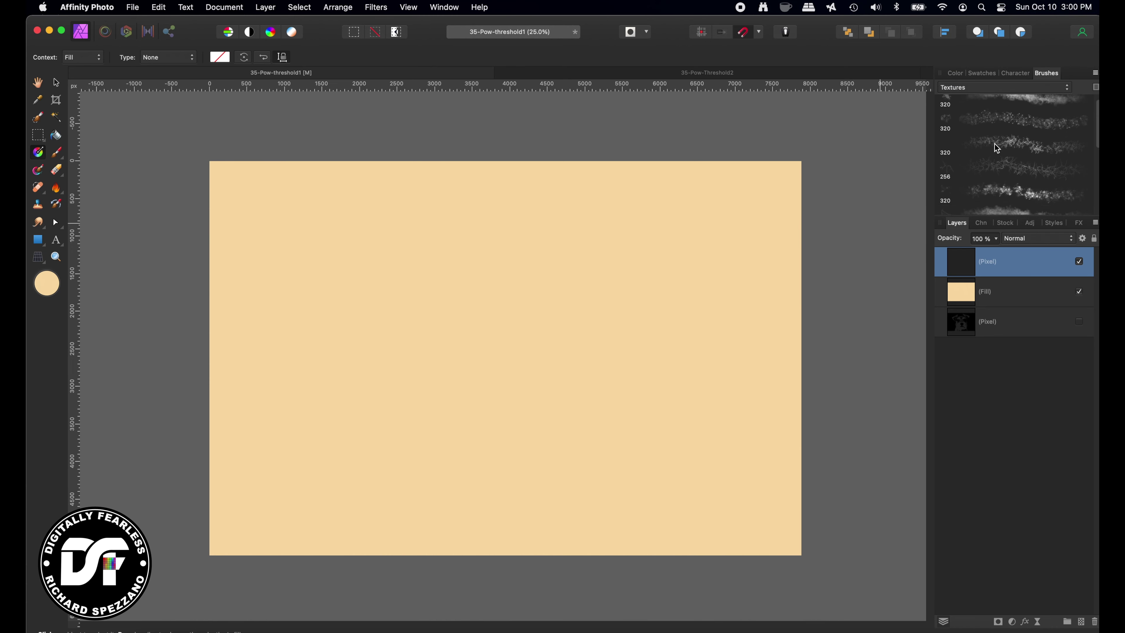
{"action": "left_click", "coordinate": [1008, 158]}
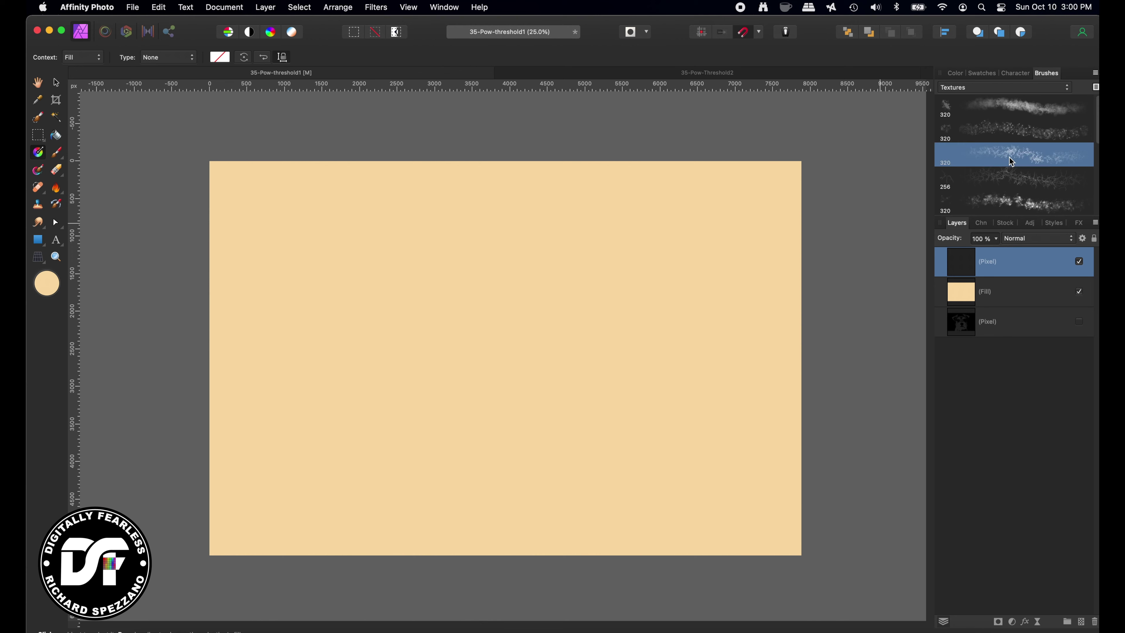
{"action": "left_click", "coordinate": [42, 292]}
{"action": "left_click", "coordinate": [55, 151]}
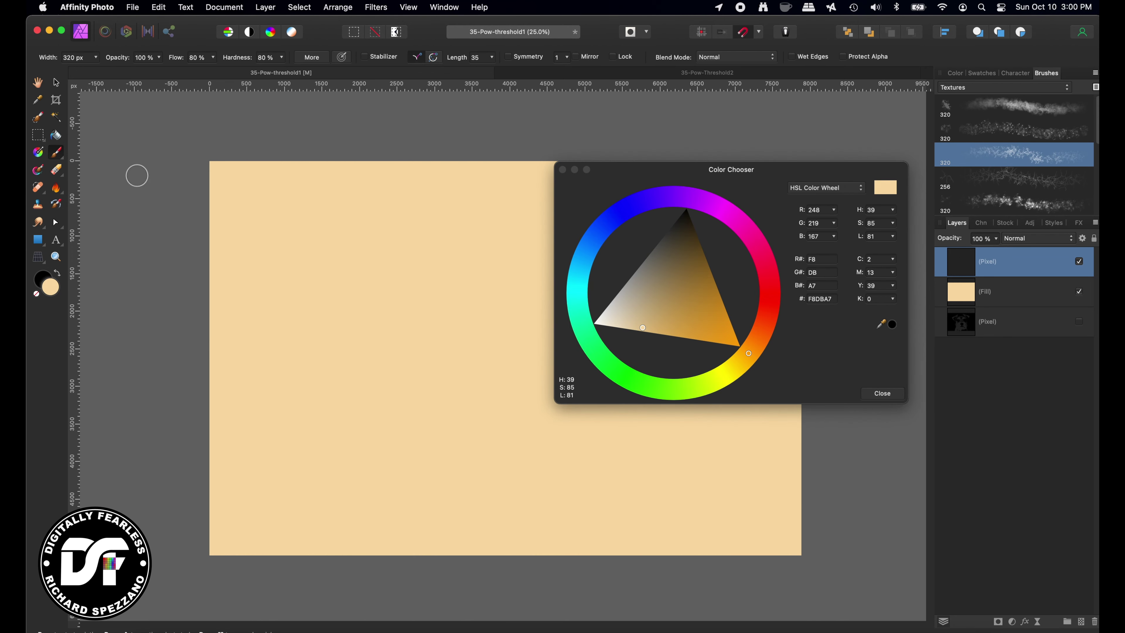
{"action": "left_click", "coordinate": [767, 289]}
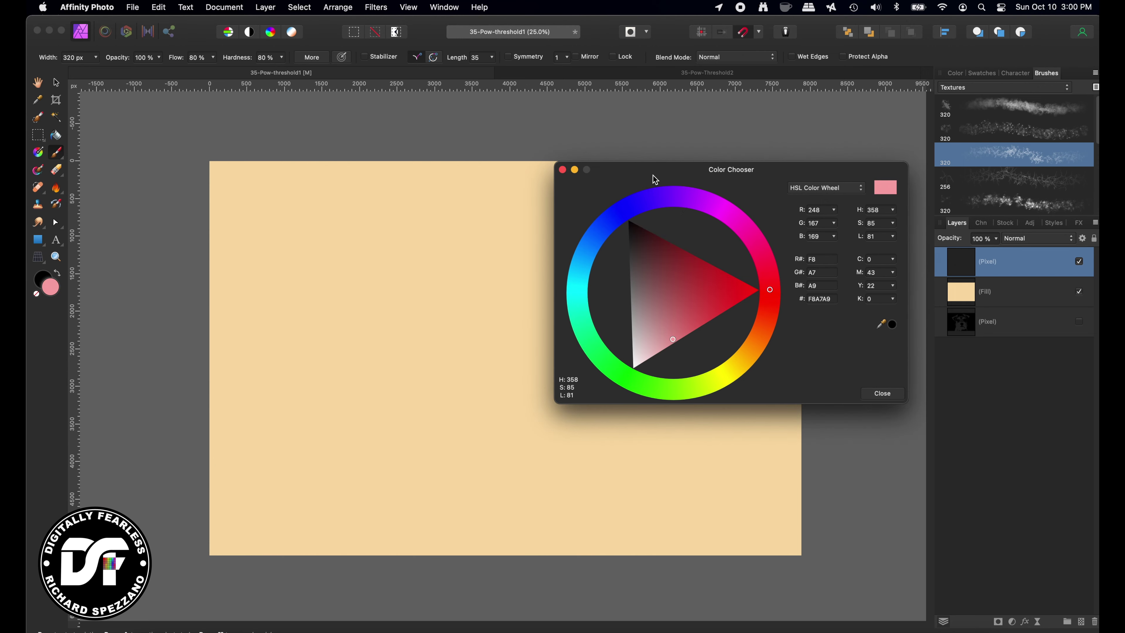
{"action": "left_click_drag", "start_coordinate": [655, 180], "coordinate": [886, 347]}
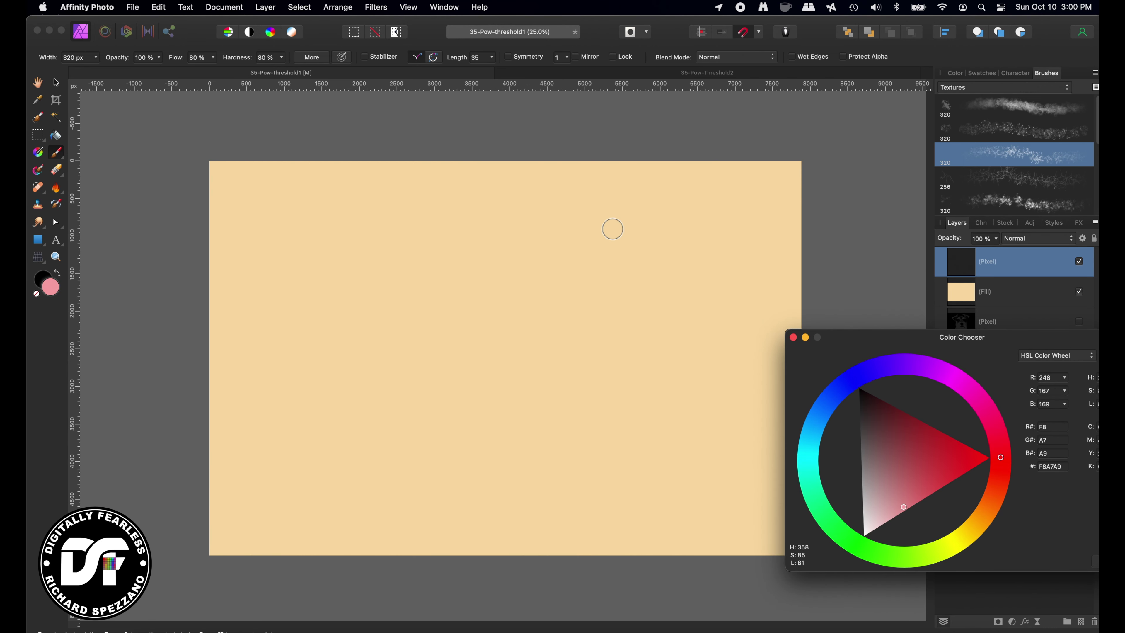
{"action": "mouse_move", "coordinate": [613, 229]}
{"action": "left_mouse_down"}
{"action": "mouse_move", "coordinate": [636, 233]}
{"action": "mouse_move", "coordinate": [687, 213]}
{"action": "left_mouse_up"}
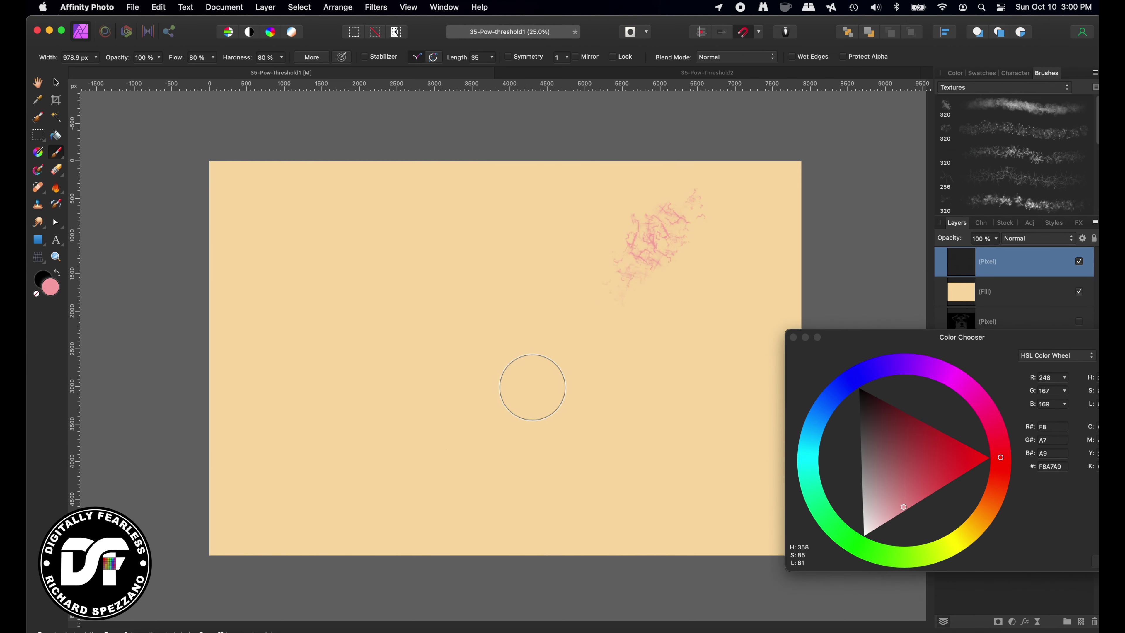
{"action": "mouse_move", "coordinate": [532, 388]}
{"action": "left_mouse_down"}
{"action": "mouse_move", "coordinate": [454, 536]}
{"action": "mouse_move", "coordinate": [630, 345]}
{"action": "mouse_move", "coordinate": [337, 277]}
{"action": "mouse_move", "coordinate": [278, 444]}
{"action": "left_mouse_up"}
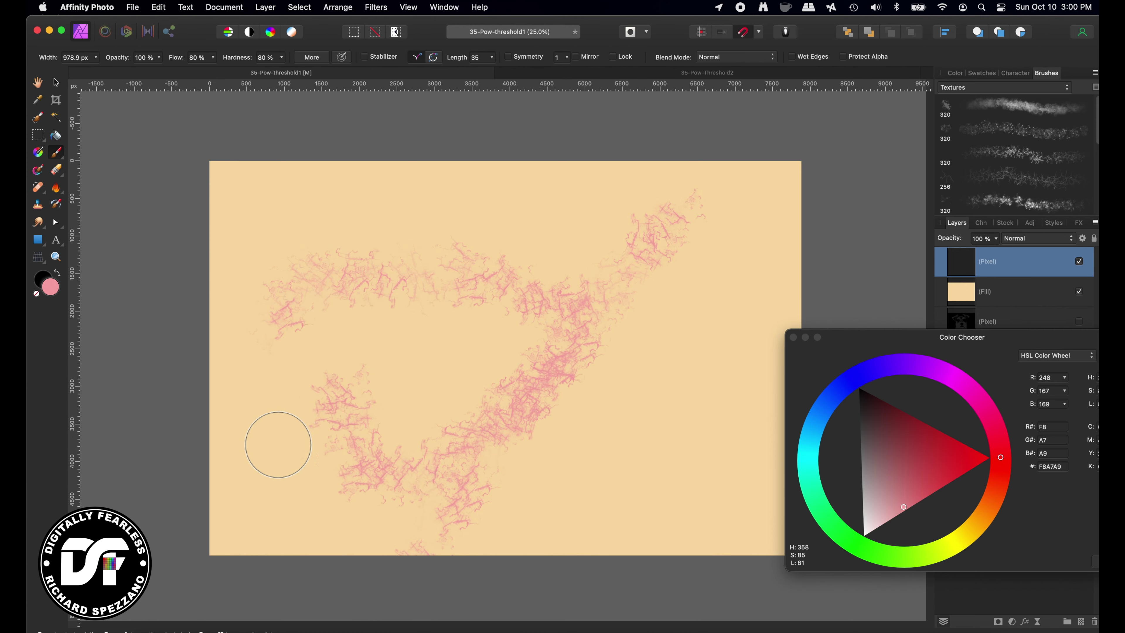
{"action": "mouse_move", "coordinate": [244, 246]}
{"action": "left_mouse_down"}
{"action": "mouse_move", "coordinate": [305, 243]}
{"action": "mouse_move", "coordinate": [225, 237]}
{"action": "mouse_move", "coordinate": [352, 377]}
{"action": "left_mouse_up"}
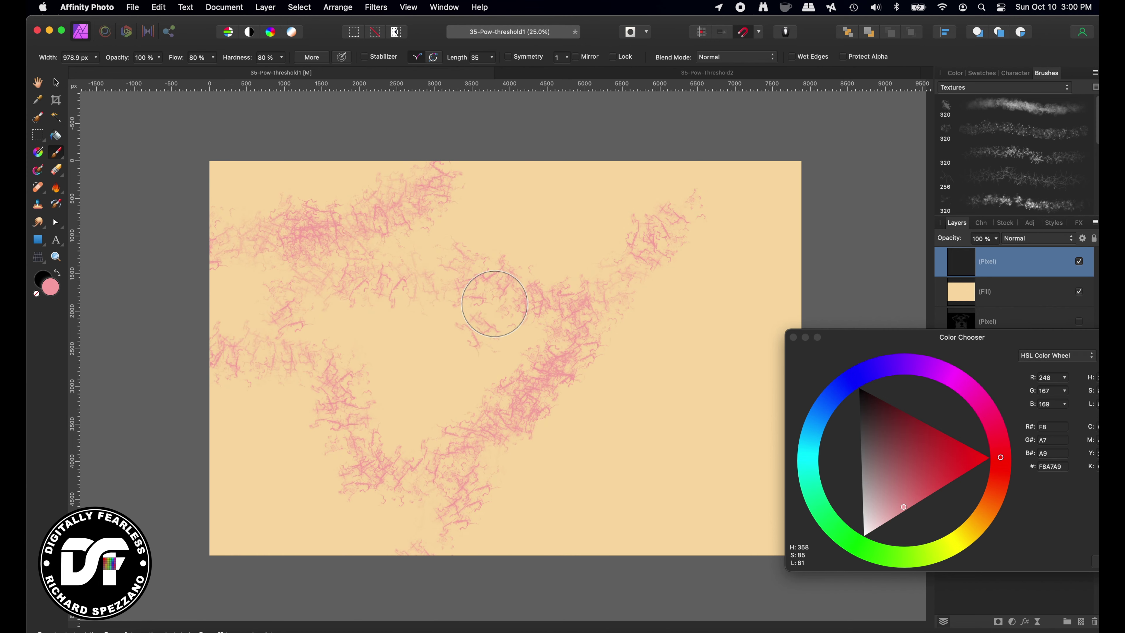
{"action": "mouse_move", "coordinate": [494, 303]}
{"action": "left_mouse_down"}
{"action": "mouse_move", "coordinate": [659, 428]}
{"action": "mouse_move", "coordinate": [576, 510]}
{"action": "left_mouse_up"}
Add pale green, bright green, red and blue texture strokes across the canvas.
{"action": "left_click", "coordinate": [851, 548]}
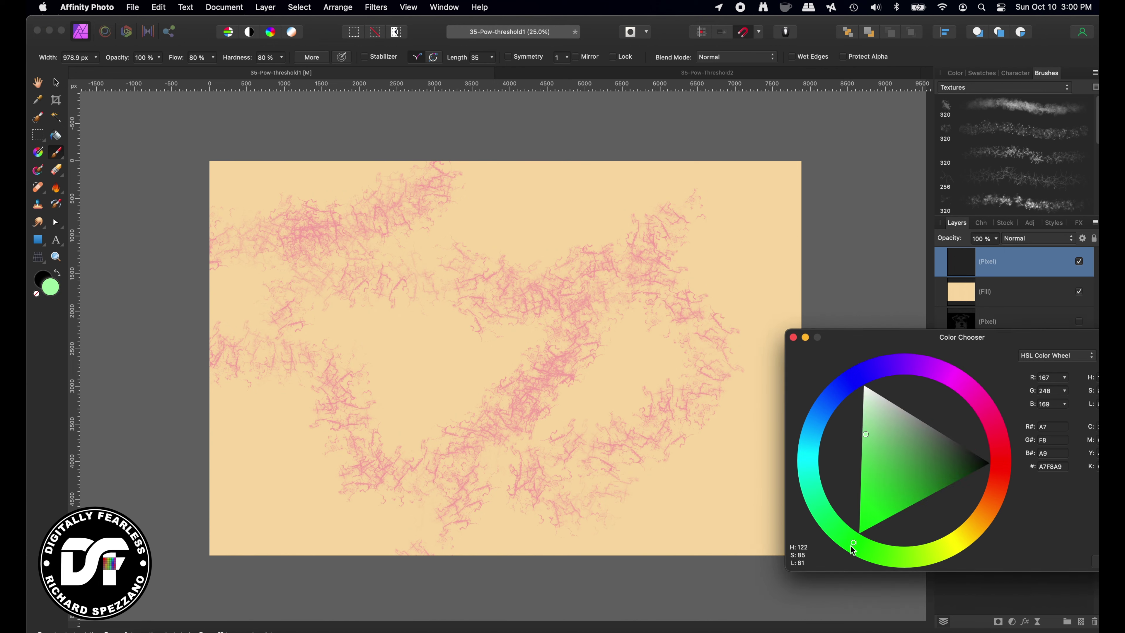
{"action": "mouse_move", "coordinate": [647, 457]}
{"action": "left_mouse_down"}
{"action": "mouse_move", "coordinate": [520, 314]}
{"action": "mouse_move", "coordinate": [368, 354]}
{"action": "mouse_move", "coordinate": [551, 239]}
{"action": "left_mouse_up"}
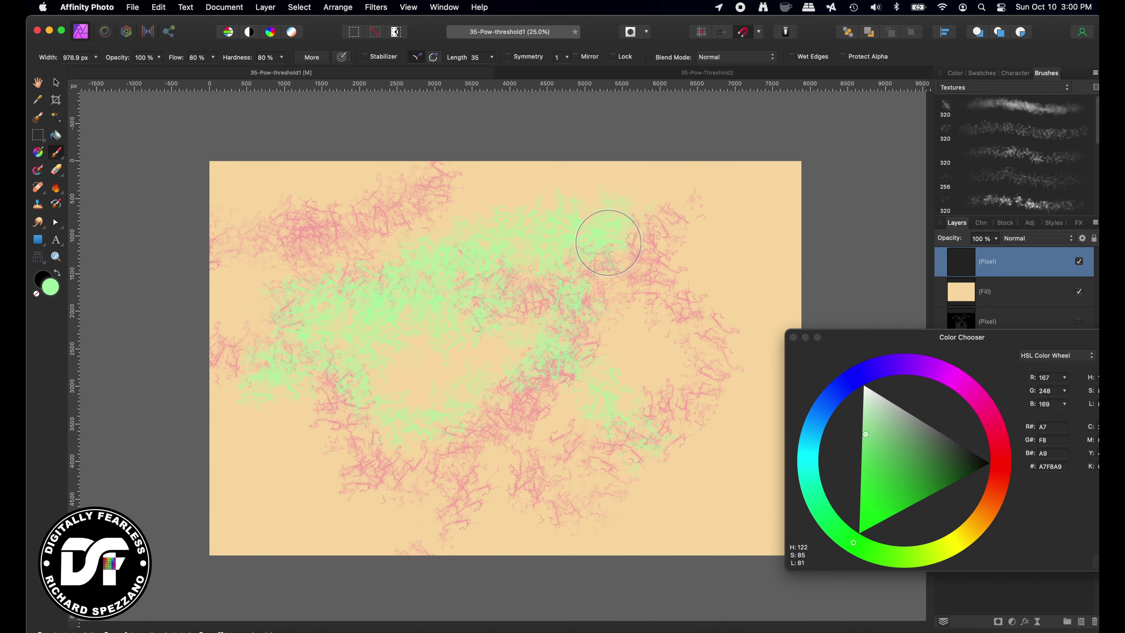
{"action": "left_click_drag", "start_coordinate": [885, 498], "coordinate": [859, 534]}
{"action": "mouse_move", "coordinate": [545, 310]}
{"action": "left_mouse_down"}
{"action": "mouse_move", "coordinate": [432, 414]}
{"action": "mouse_move", "coordinate": [259, 277]}
{"action": "mouse_move", "coordinate": [556, 232]}
{"action": "left_mouse_up"}
{"action": "left_click", "coordinate": [1000, 450]}
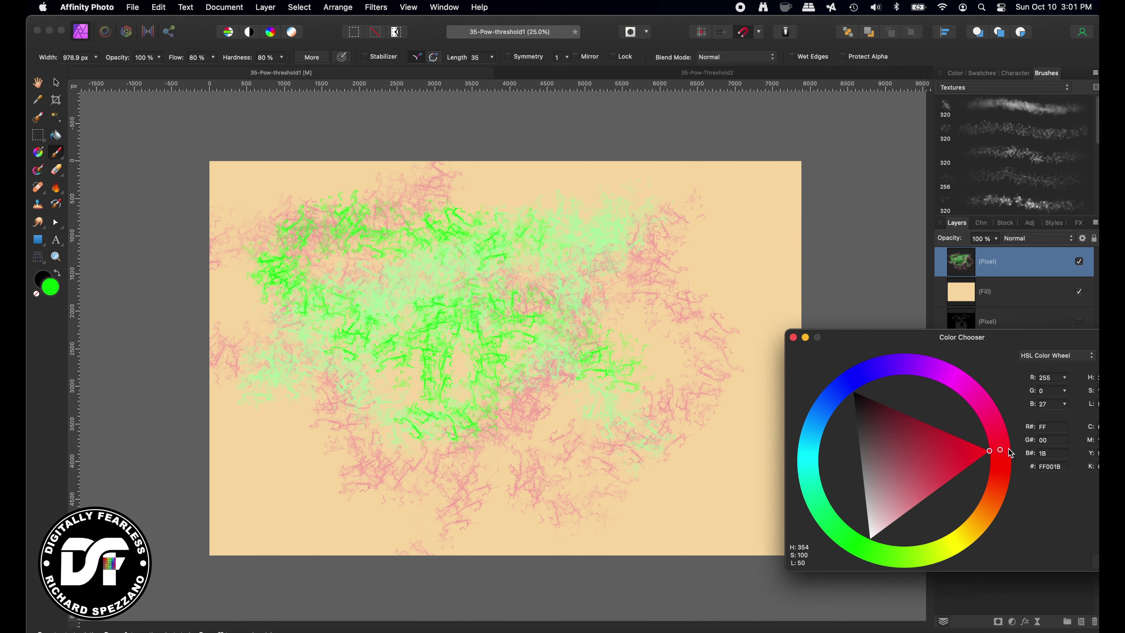
{"action": "mouse_move", "coordinate": [687, 266]}
{"action": "left_mouse_down"}
{"action": "mouse_move", "coordinate": [664, 269]}
{"action": "mouse_move", "coordinate": [531, 390]}
{"action": "mouse_move", "coordinate": [243, 427]}
{"action": "mouse_move", "coordinate": [239, 262]}
{"action": "left_mouse_up"}
{"action": "left_click", "coordinate": [824, 402]}
{"action": "mouse_move", "coordinate": [573, 188]}
{"action": "left_mouse_down"}
{"action": "mouse_move", "coordinate": [158, 236]}
{"action": "mouse_move", "coordinate": [514, 310]}
{"action": "mouse_move", "coordinate": [538, 425]}
{"action": "mouse_move", "coordinate": [354, 368]}
{"action": "mouse_move", "coordinate": [381, 483]}
{"action": "left_mouse_up"}
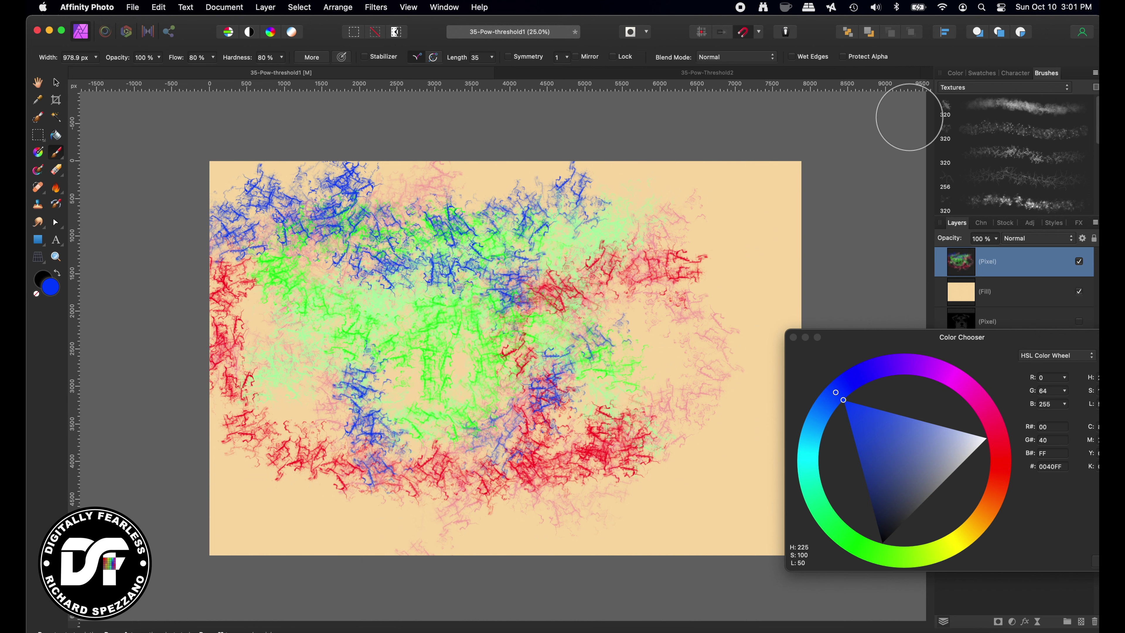
Switch to a softer 128 px texture brush and wash soft blue-grey over the right and bottom.
{"action": "scroll", "coordinate": [1021, 193], "scroll_direction": "down", "scroll_amount": 5}
{"action": "left_click", "coordinate": [1022, 165]}
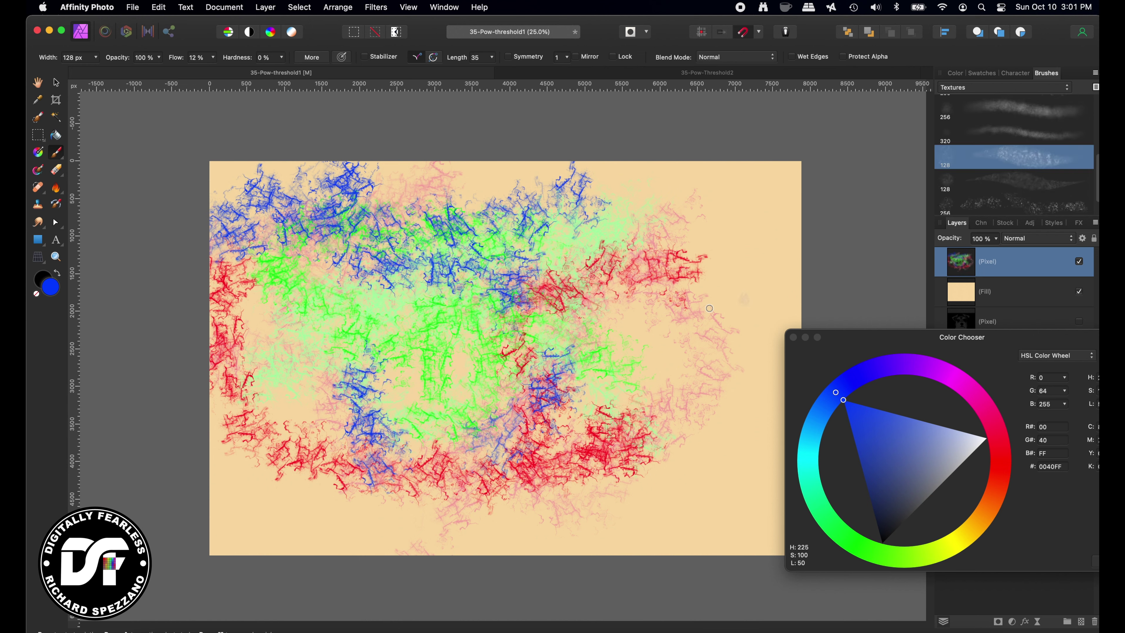
{"action": "mouse_move", "coordinate": [647, 317]}
{"action": "left_mouse_down"}
{"action": "mouse_move", "coordinate": [662, 418]}
{"action": "mouse_move", "coordinate": [673, 326]}
{"action": "left_mouse_up"}
{"action": "key", "text": "super+z"}
{"action": "mouse_move", "coordinate": [708, 251]}
{"action": "left_mouse_down"}
{"action": "mouse_move", "coordinate": [672, 457]}
{"action": "mouse_move", "coordinate": [603, 359]}
{"action": "mouse_move", "coordinate": [554, 479]}
{"action": "left_mouse_up"}
{"action": "mouse_move", "coordinate": [287, 464]}
{"action": "left_mouse_down"}
{"action": "mouse_move", "coordinate": [269, 485]}
{"action": "mouse_move", "coordinate": [496, 523]}
{"action": "left_mouse_up"}
Brush faint yellow into the lower middle and a red wash over the top centre.
{"action": "left_click", "coordinate": [965, 542]}
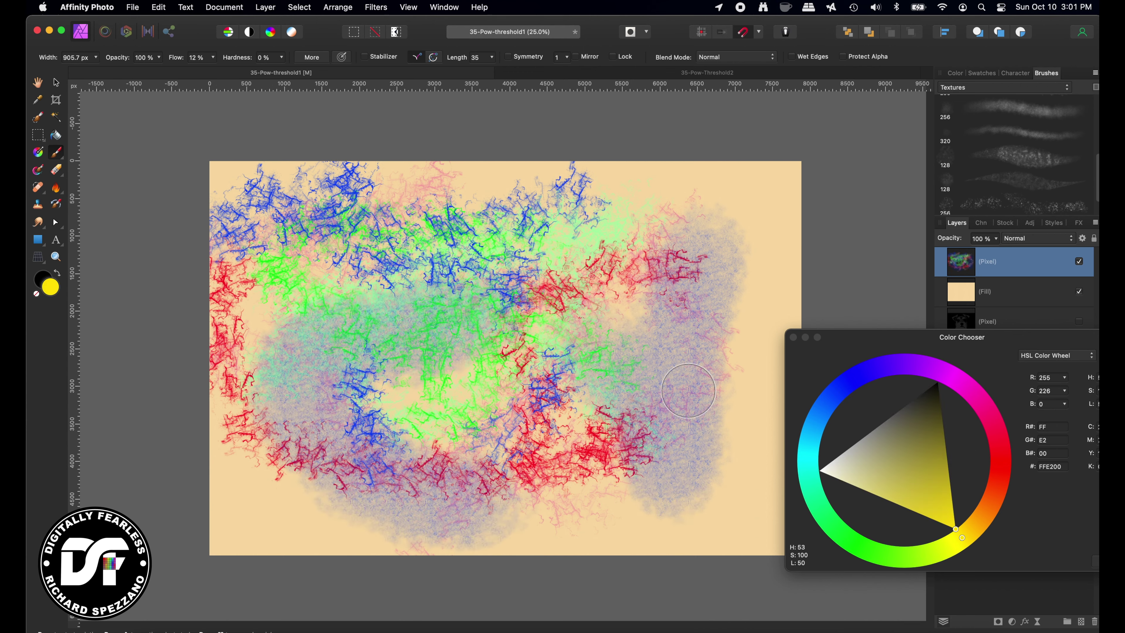
{"action": "mouse_move", "coordinate": [289, 478]}
{"action": "left_mouse_down"}
{"action": "mouse_move", "coordinate": [532, 353]}
{"action": "mouse_move", "coordinate": [436, 382]}
{"action": "mouse_move", "coordinate": [523, 348]}
{"action": "mouse_move", "coordinate": [519, 306]}
{"action": "left_mouse_up"}
{"action": "left_click", "coordinate": [1004, 458]}
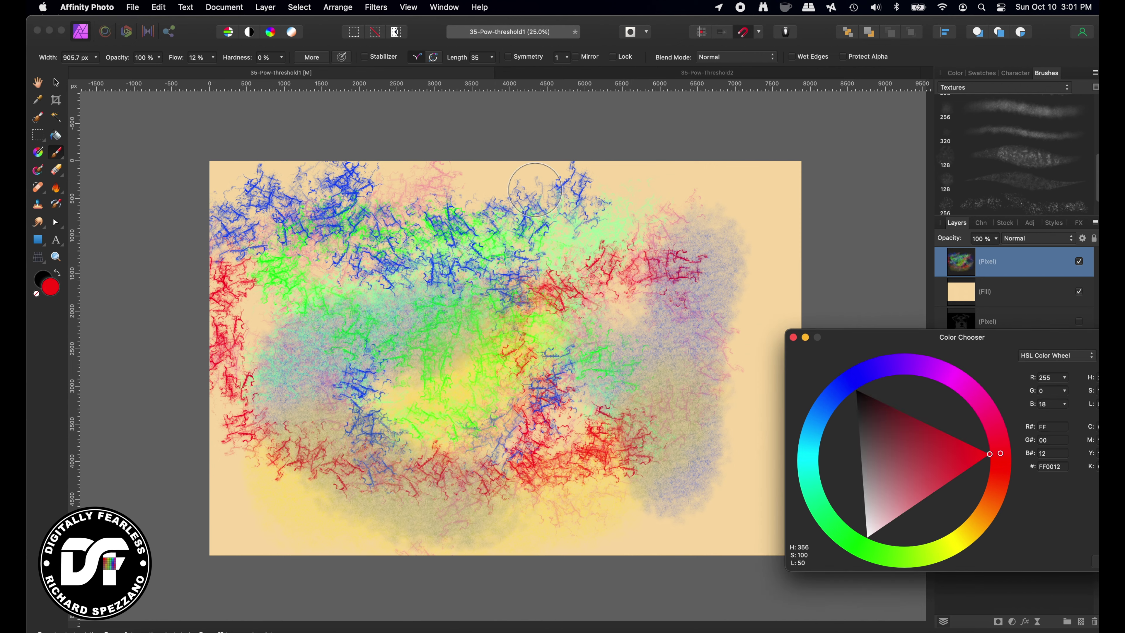
{"action": "mouse_move", "coordinate": [535, 181]}
{"action": "left_mouse_down"}
{"action": "mouse_move", "coordinate": [456, 226]}
{"action": "mouse_move", "coordinate": [381, 408]}
{"action": "mouse_move", "coordinate": [376, 379]}
{"action": "mouse_move", "coordinate": [289, 249]}
{"action": "left_mouse_up"}
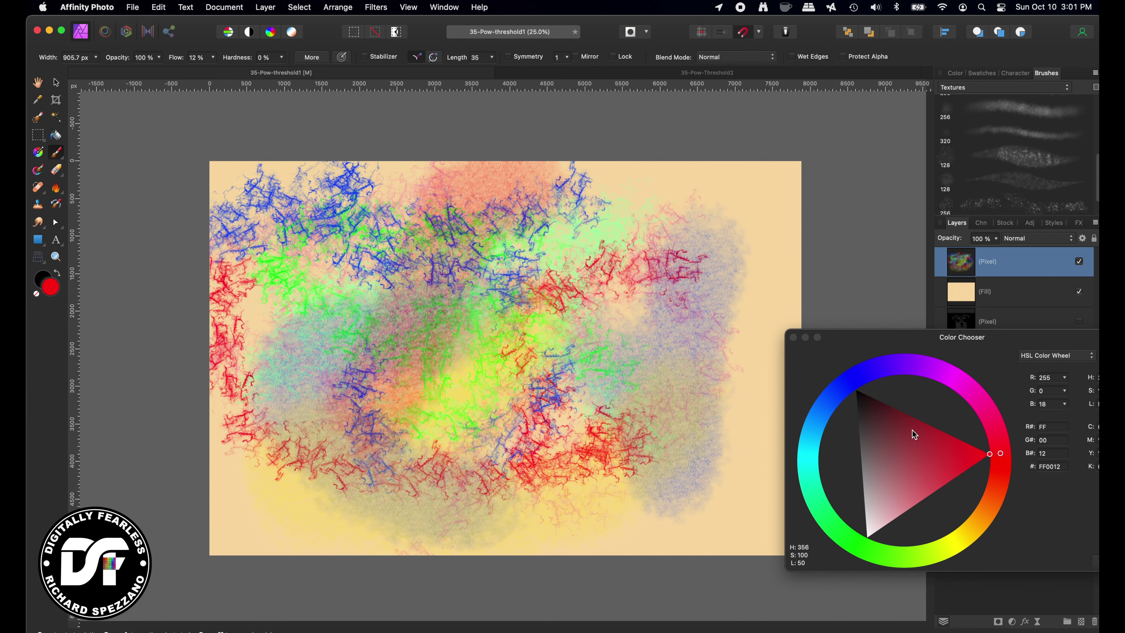
Dab magenta spatter with the 320 px texture brush enlarged to about 851 px.
{"action": "scroll", "coordinate": [1065, 161], "scroll_direction": "down", "scroll_amount": 1}
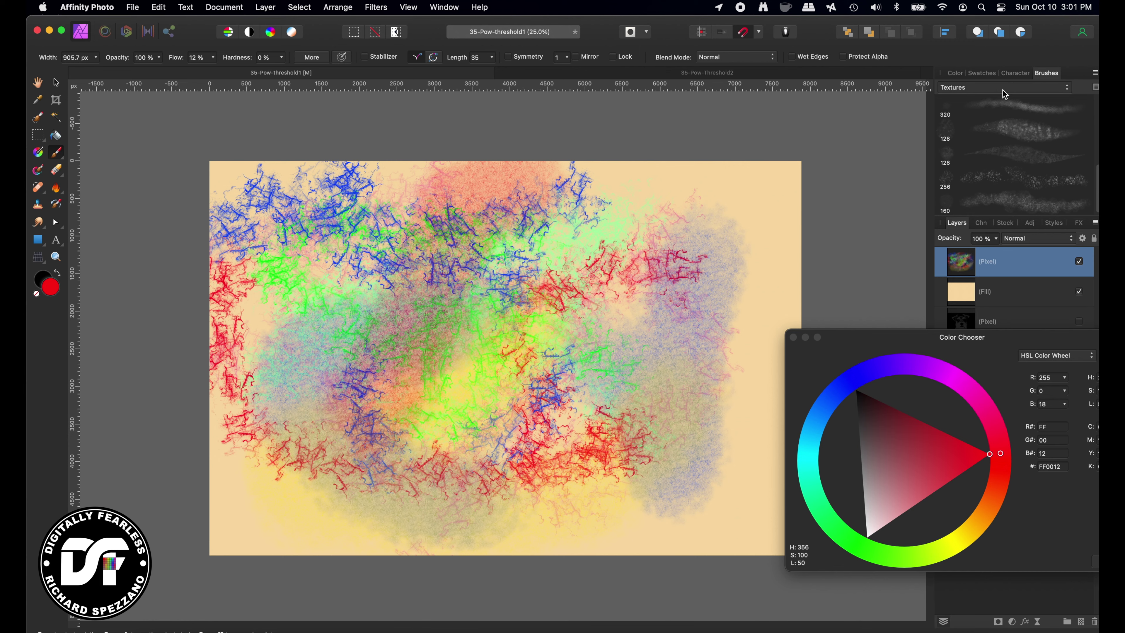
{"action": "scroll", "coordinate": [1012, 141], "scroll_direction": "up", "scroll_amount": 5}
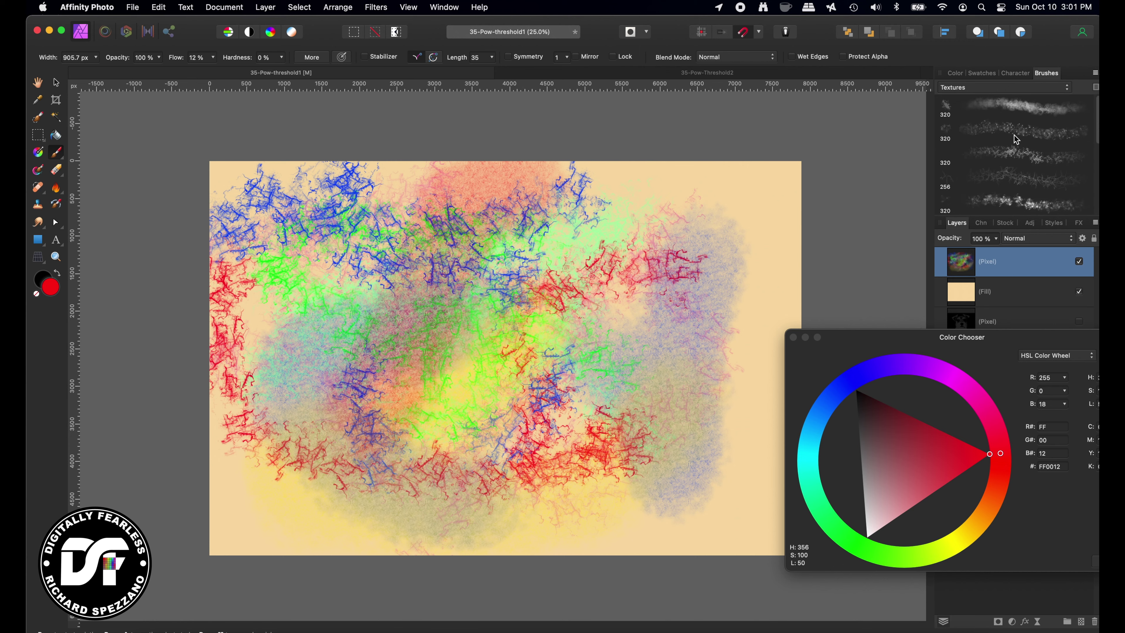
{"action": "left_click", "coordinate": [1016, 139]}
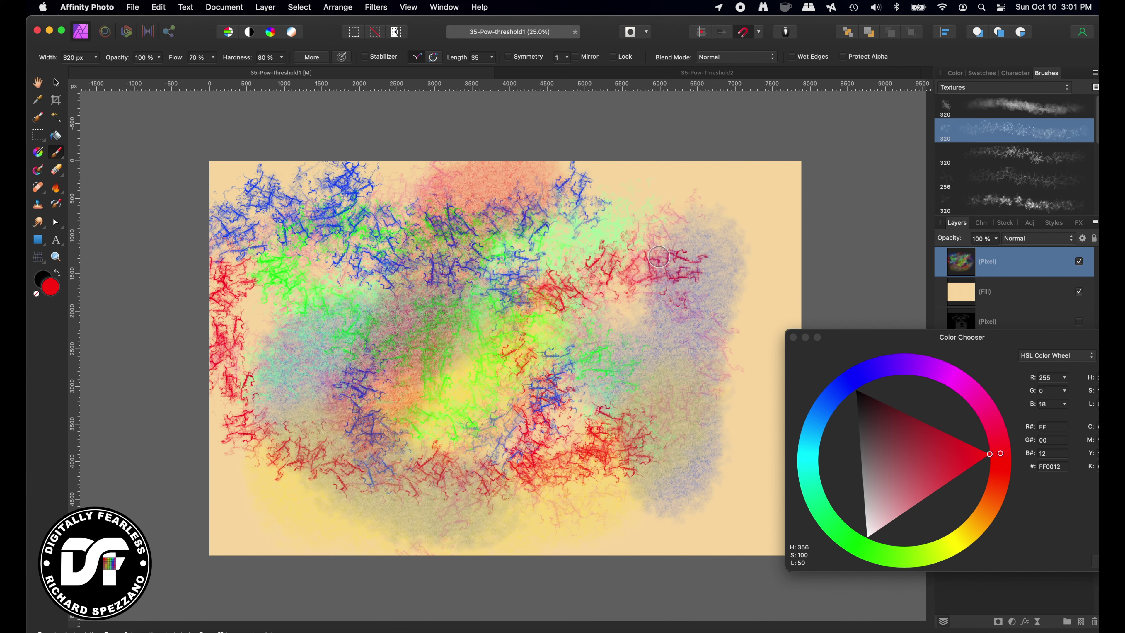
{"action": "mouse_move", "coordinate": [659, 256]}
{"action": "left_mouse_down"}
{"action": "mouse_move", "coordinate": [673, 257]}
{"action": "mouse_move", "coordinate": [488, 328]}
{"action": "mouse_move", "coordinate": [266, 310]}
{"action": "mouse_move", "coordinate": [377, 399]}
{"action": "left_mouse_up"}
{"action": "left_click", "coordinate": [971, 389]}
{"action": "mouse_move", "coordinate": [452, 507]}
{"action": "left_mouse_down"}
{"action": "mouse_move", "coordinate": [531, 446]}
{"action": "mouse_move", "coordinate": [509, 479]}
{"action": "mouse_move", "coordinate": [595, 456]}
{"action": "mouse_move", "coordinate": [560, 279]}
{"action": "mouse_move", "coordinate": [398, 192]}
{"action": "mouse_move", "coordinate": [356, 212]}
{"action": "mouse_move", "coordinate": [552, 301]}
{"action": "mouse_move", "coordinate": [654, 405]}
{"action": "mouse_move", "coordinate": [638, 403]}
{"action": "mouse_move", "coordinate": [677, 230]}
{"action": "mouse_move", "coordinate": [694, 231]}
{"action": "mouse_move", "coordinate": [645, 466]}
{"action": "left_mouse_up"}
{"action": "mouse_move", "coordinate": [631, 248]}
{"action": "left_mouse_down"}
{"action": "mouse_move", "coordinate": [585, 190]}
{"action": "mouse_move", "coordinate": [558, 209]}
{"action": "left_mouse_up"}
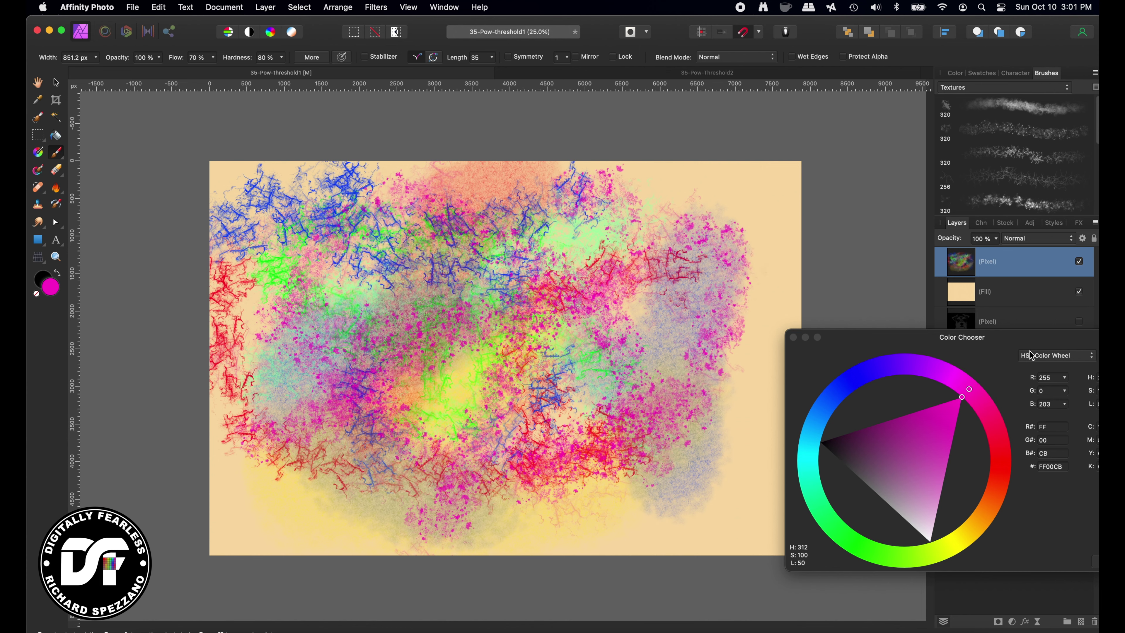
{"action": "left_click", "coordinate": [793, 337]}
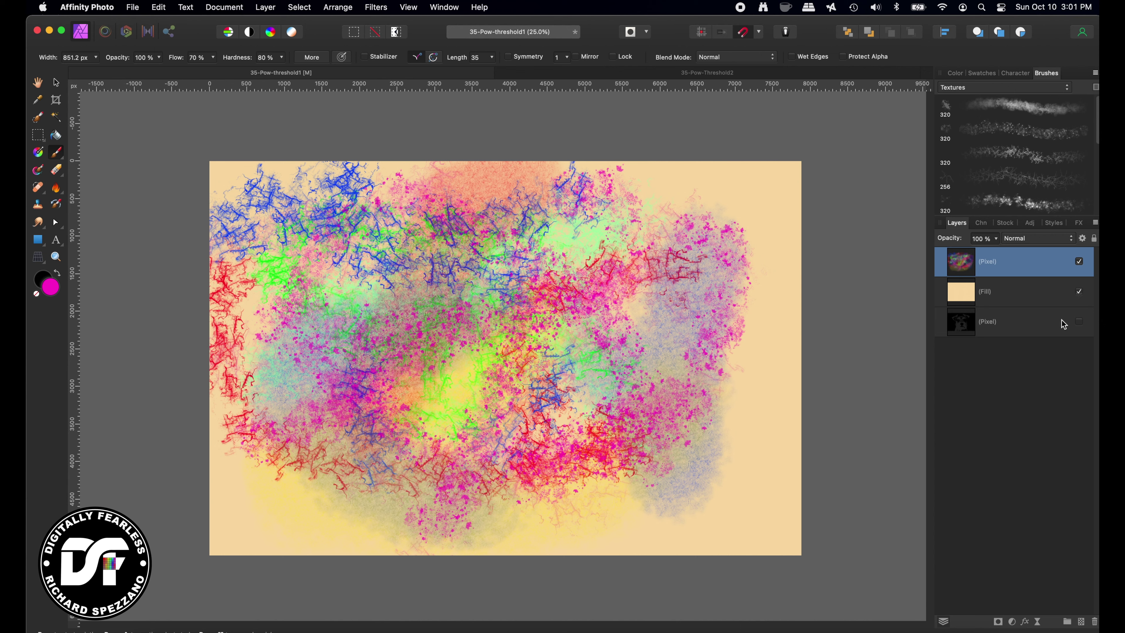
Drag the dog layer to the top of the Layers panel, then select the paint layer.
{"action": "left_click", "coordinate": [973, 327]}
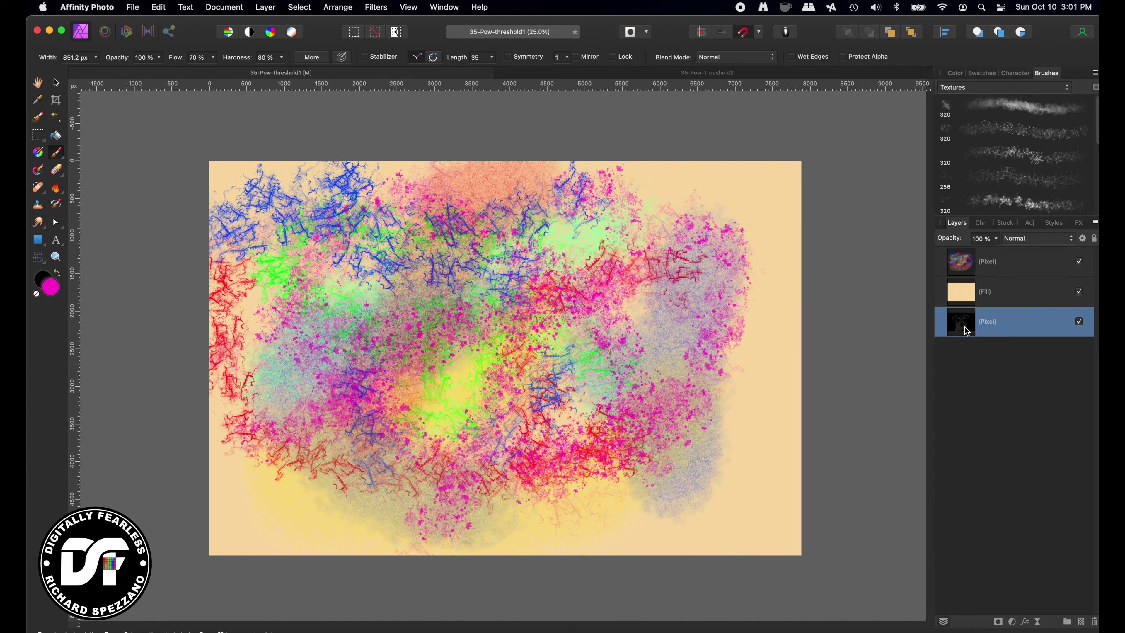
{"action": "left_click_drag", "start_coordinate": [967, 331], "coordinate": [961, 257]}
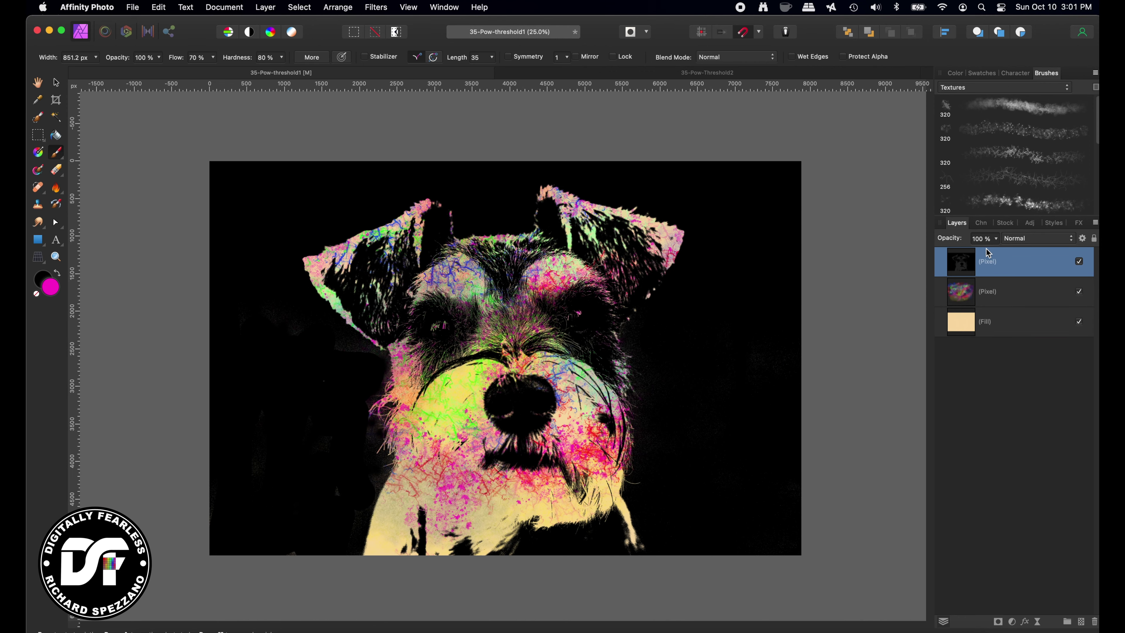
{"action": "left_click", "coordinate": [57, 84]}
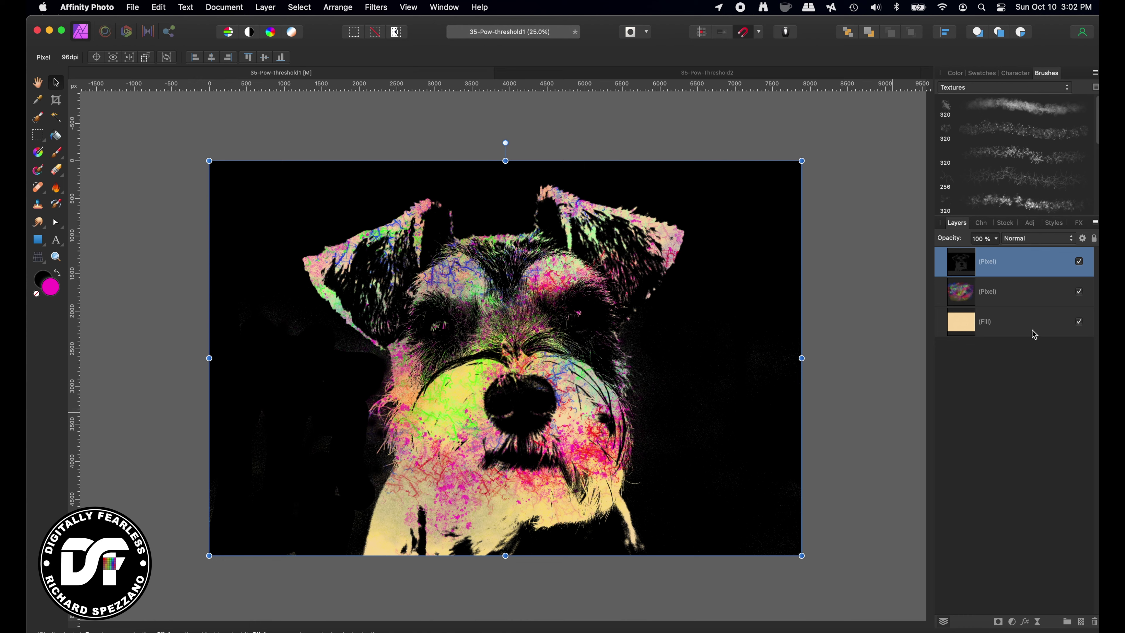
{"action": "left_click", "coordinate": [969, 297]}
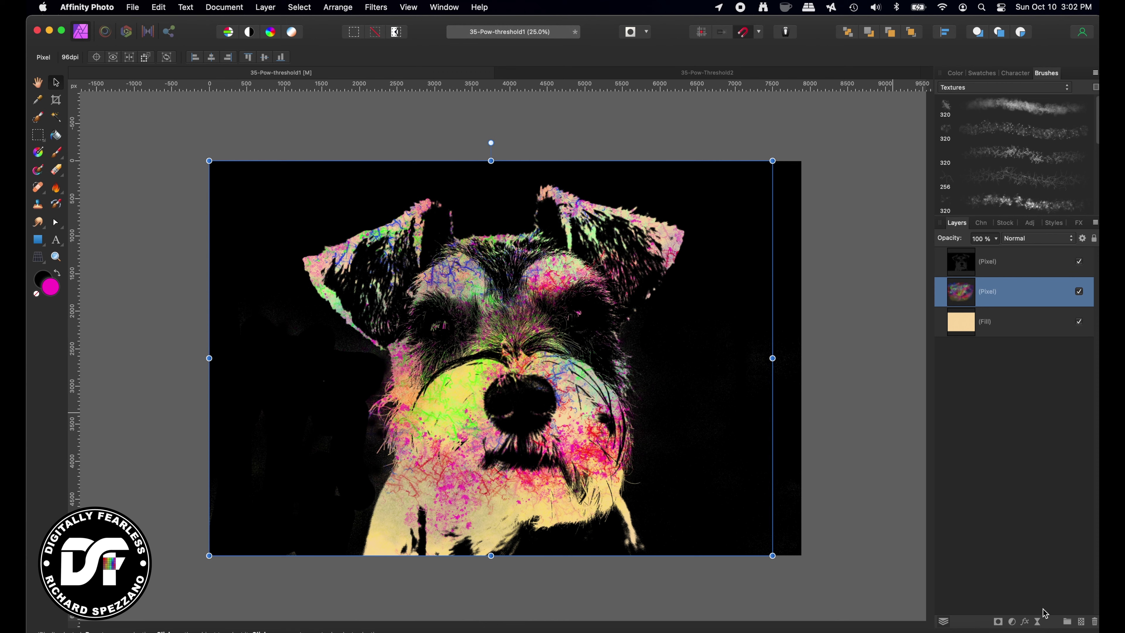
Give the paint layer a Gaussian Blur effect with a radius of about 42.9 px.
{"action": "left_click", "coordinate": [1028, 622]}
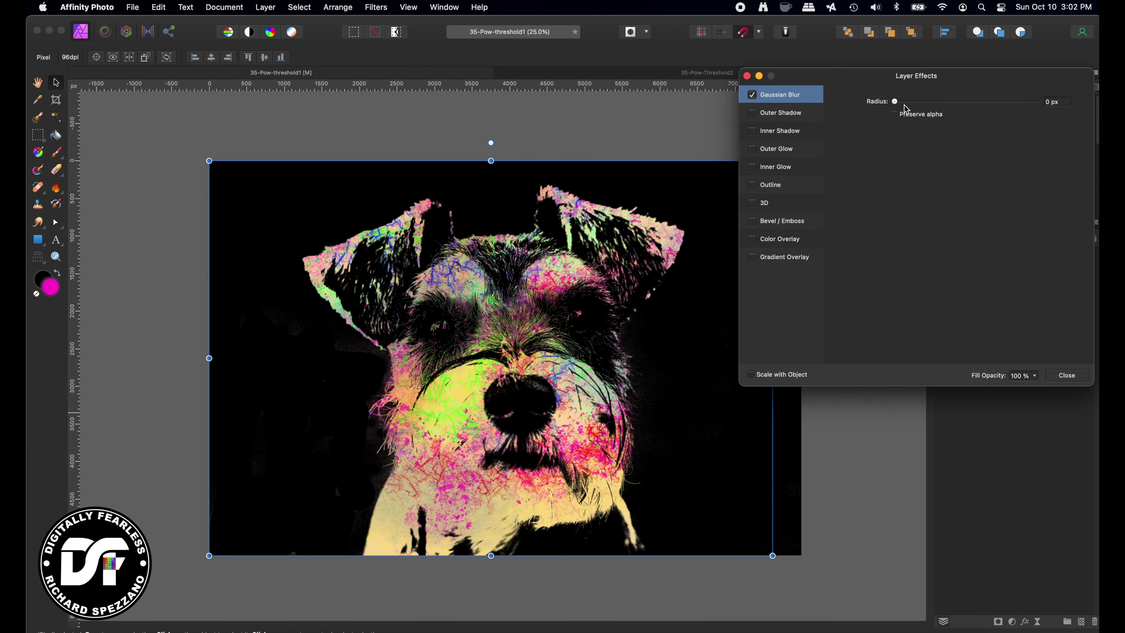
{"action": "left_click_drag", "start_coordinate": [896, 103], "coordinate": [1009, 105]}
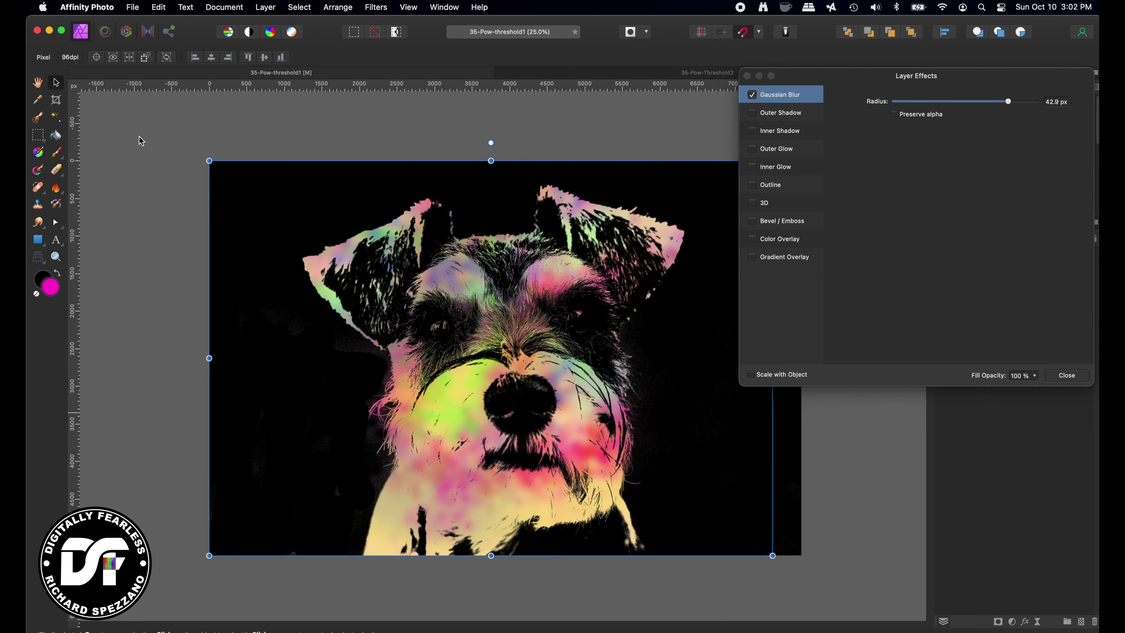
{"action": "left_click", "coordinate": [152, 153]}
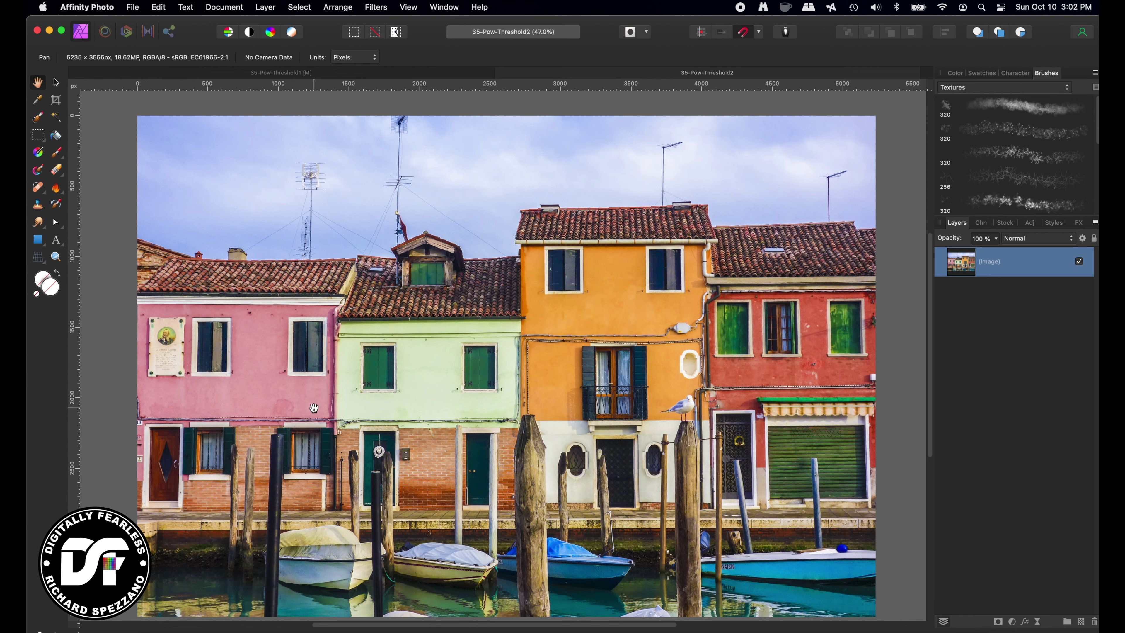
Rasterize the houses photo and add a Threshold adjustment tuned to 65%.
{"action": "right_click", "coordinate": [987, 267]}
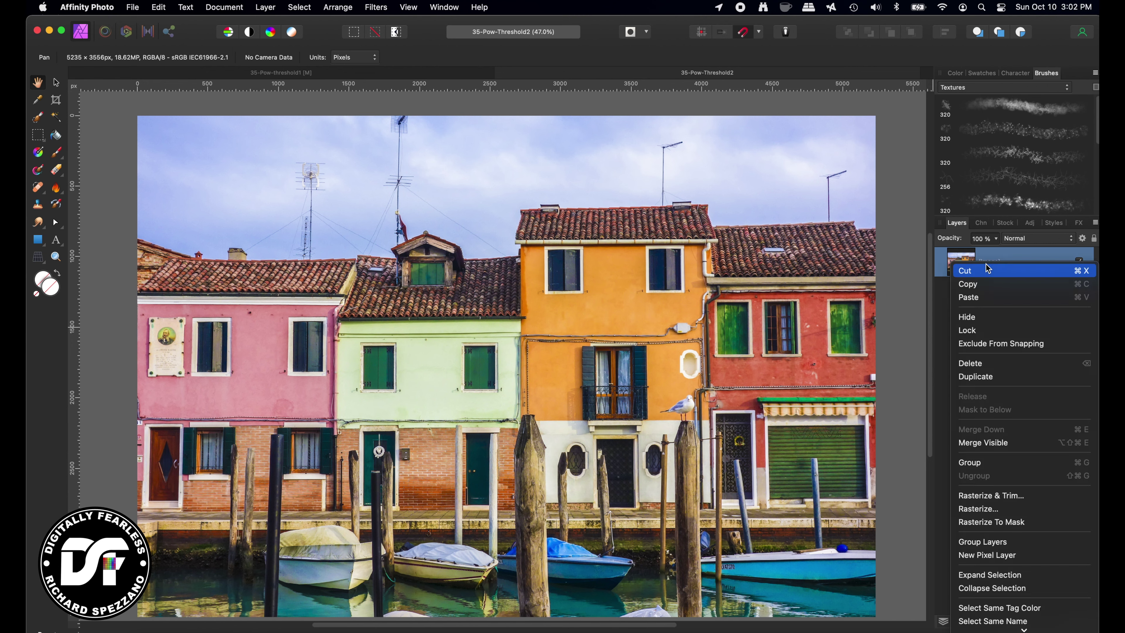
{"action": "left_click", "coordinate": [995, 514]}
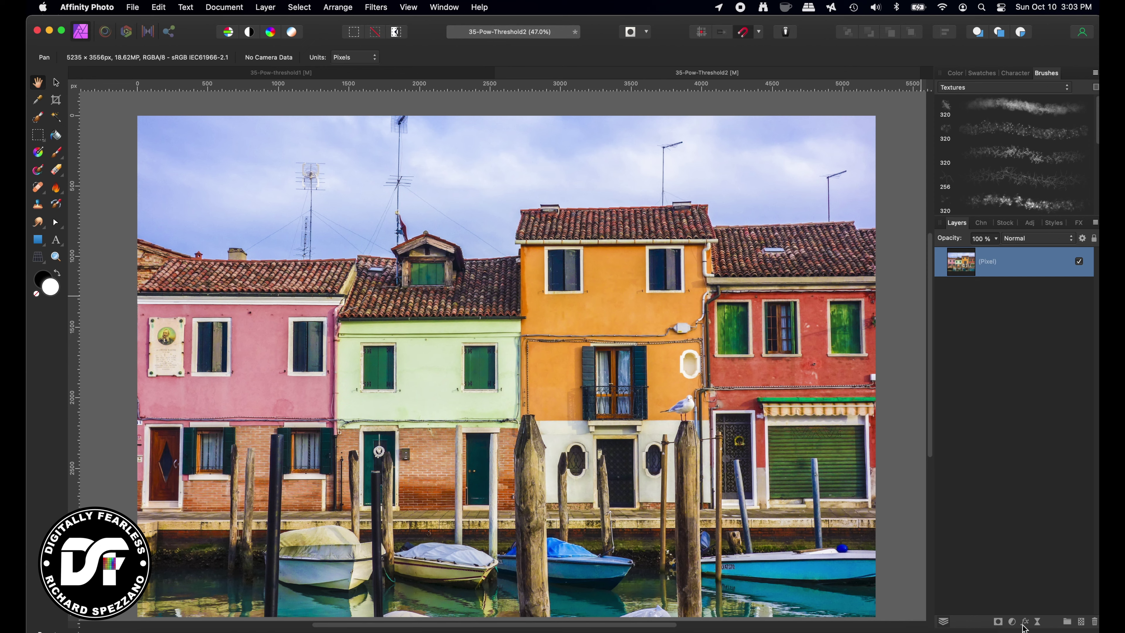
{"action": "left_click", "coordinate": [1012, 622]}
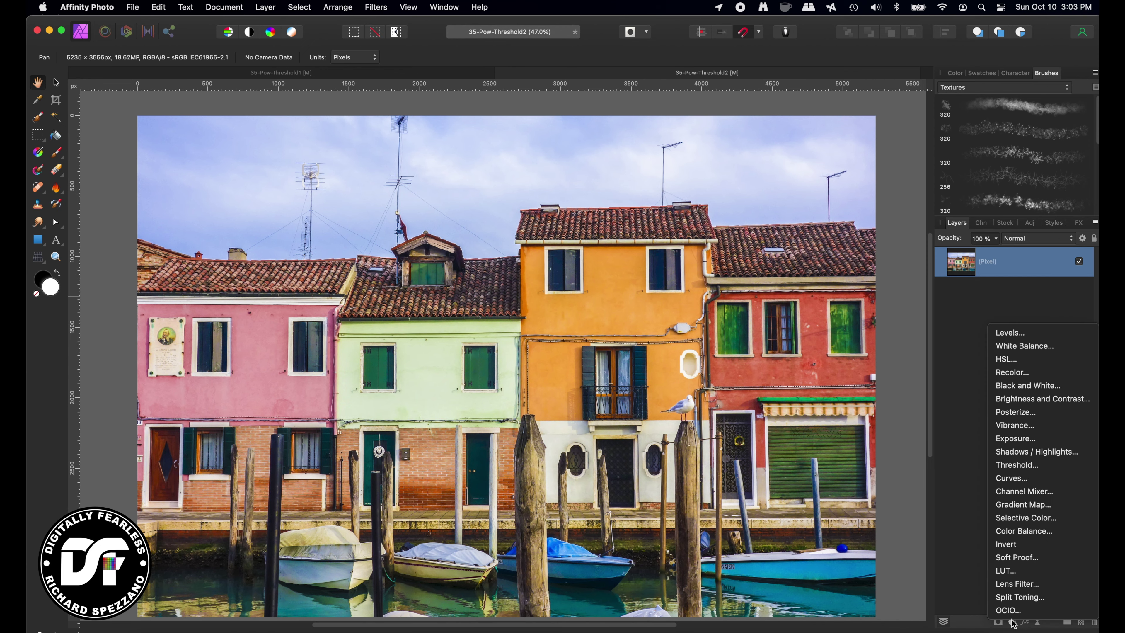
{"action": "left_click", "coordinate": [1003, 465]}
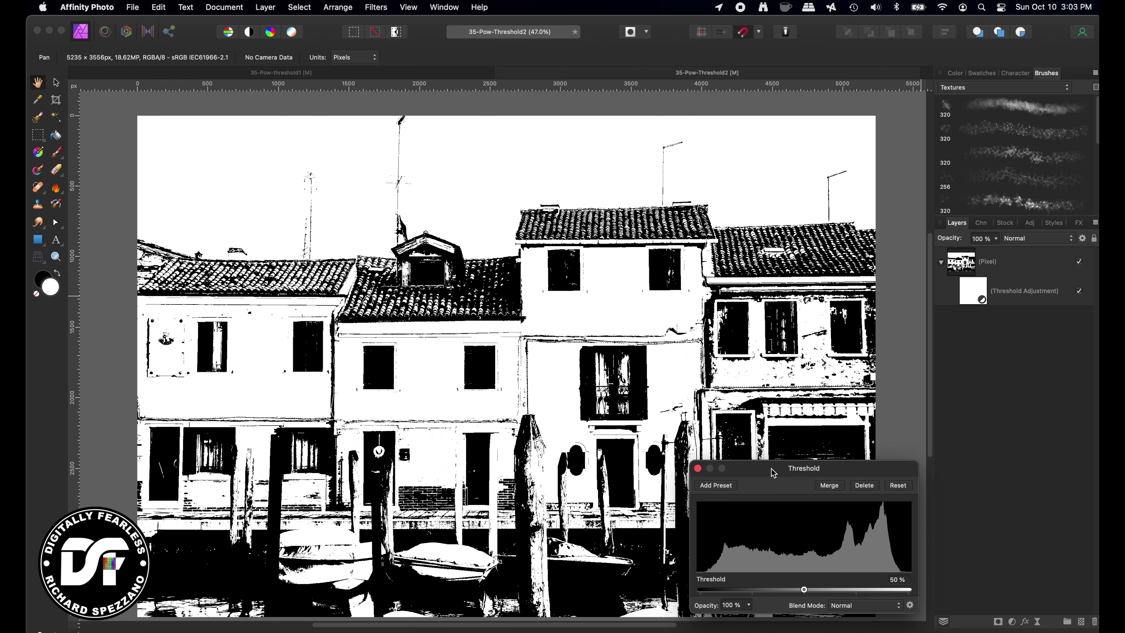
{"action": "left_click_drag", "start_coordinate": [773, 473], "coordinate": [820, 418]}
{"action": "left_click_drag", "start_coordinate": [850, 536], "coordinate": [875, 539]}
{"action": "left_click", "coordinate": [745, 413]}
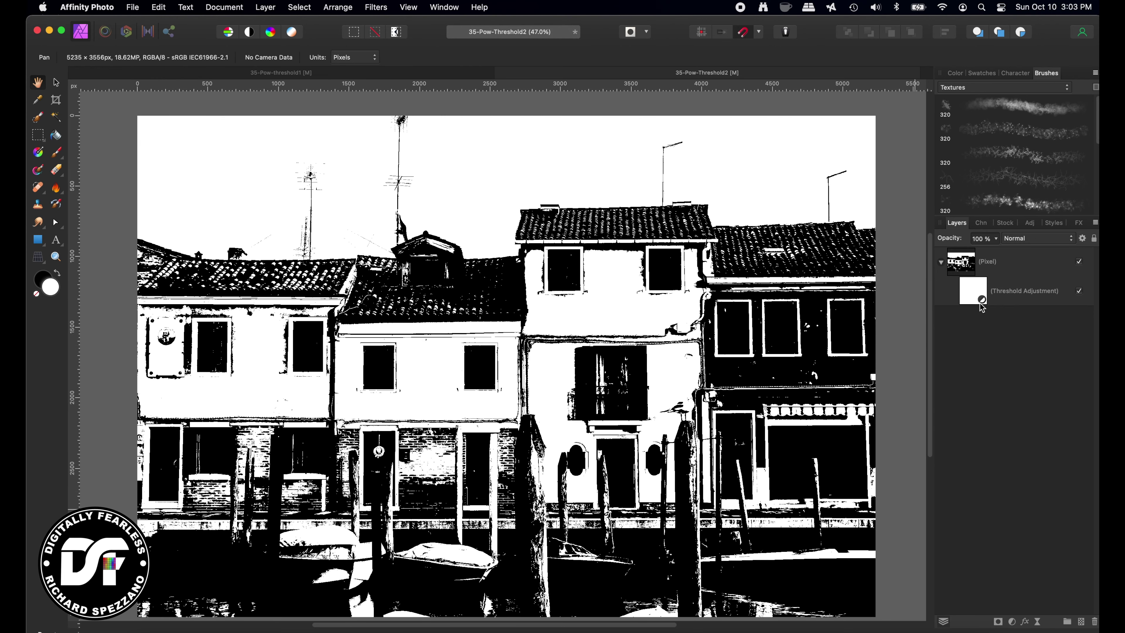
Rasterize the photo layer to bake the threshold into one pixel layer.
{"action": "left_click", "coordinate": [966, 266]}
{"action": "right_click", "coordinate": [966, 266]}
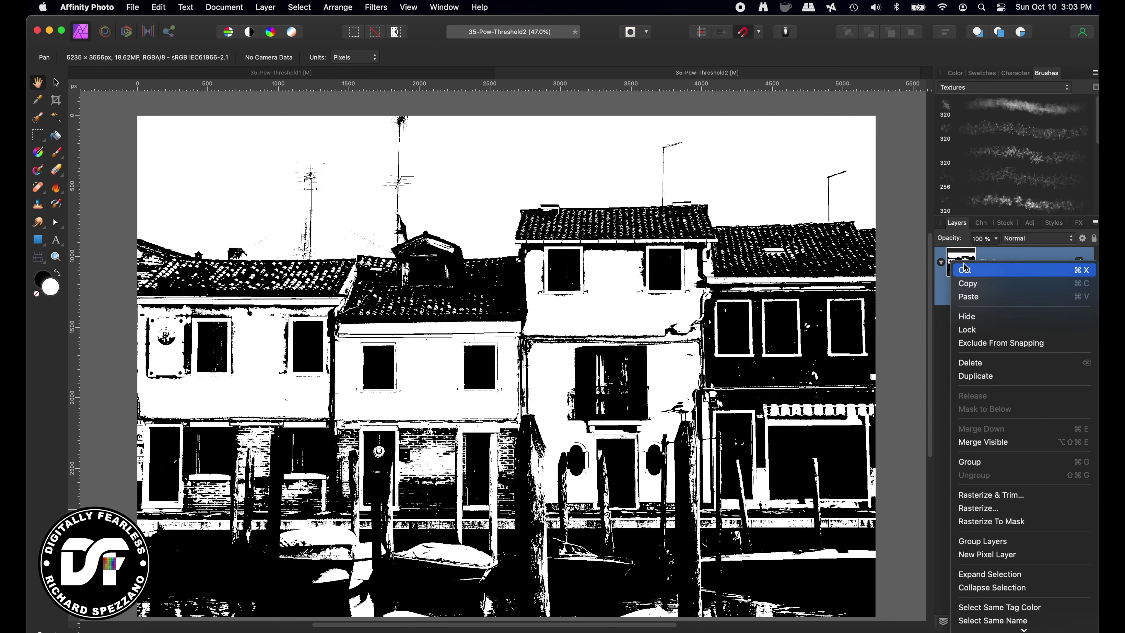
{"action": "left_click", "coordinate": [992, 510]}
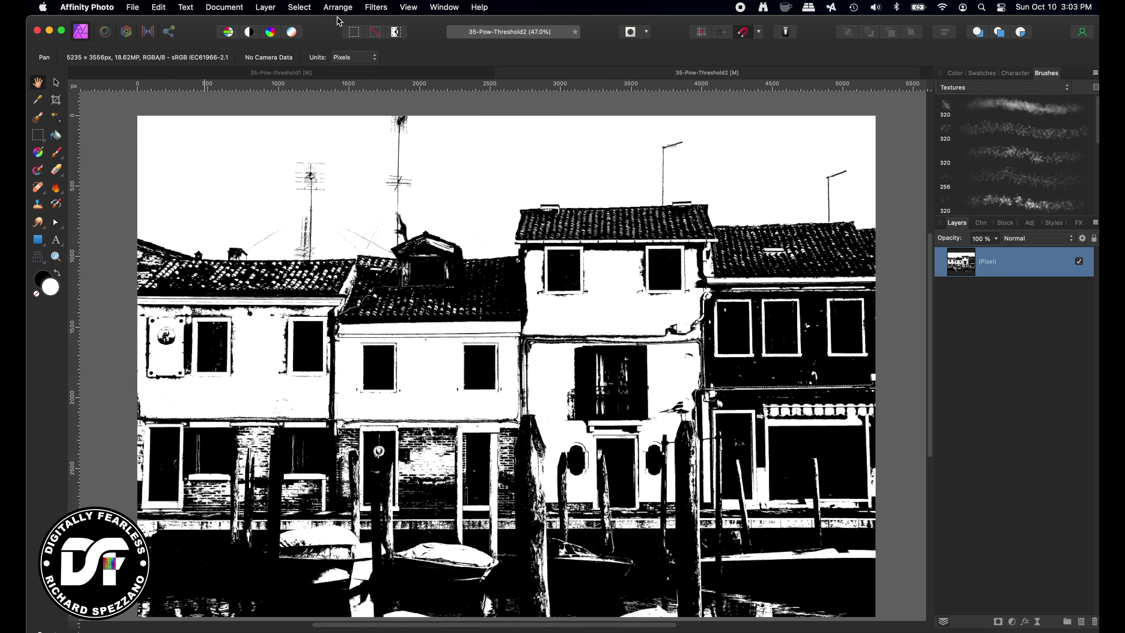
Apply Erase White Paper to the houses threshold layer, then hide that layer.
{"action": "left_click", "coordinate": [374, 7]}
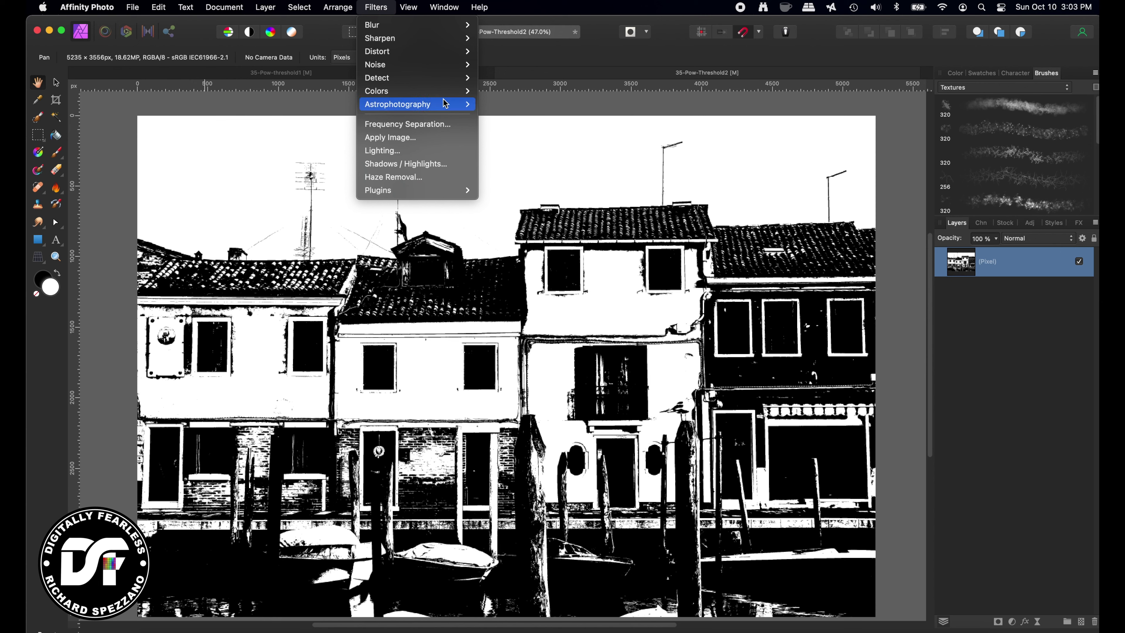
{"action": "mouse_move", "coordinate": [444, 90]}
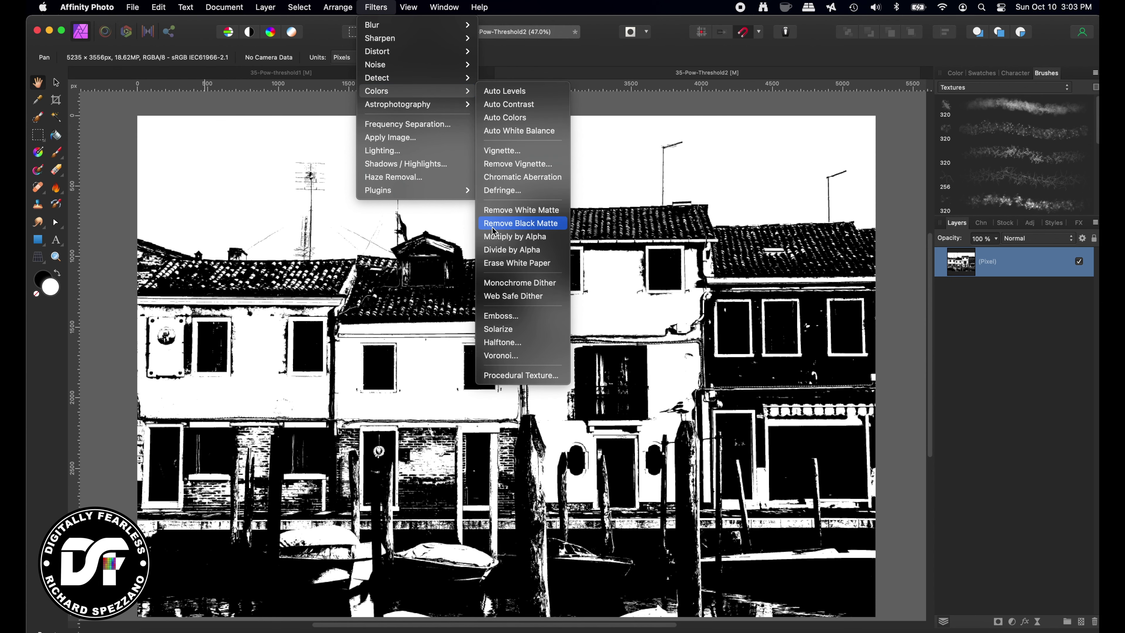
{"action": "left_click", "coordinate": [511, 266]}
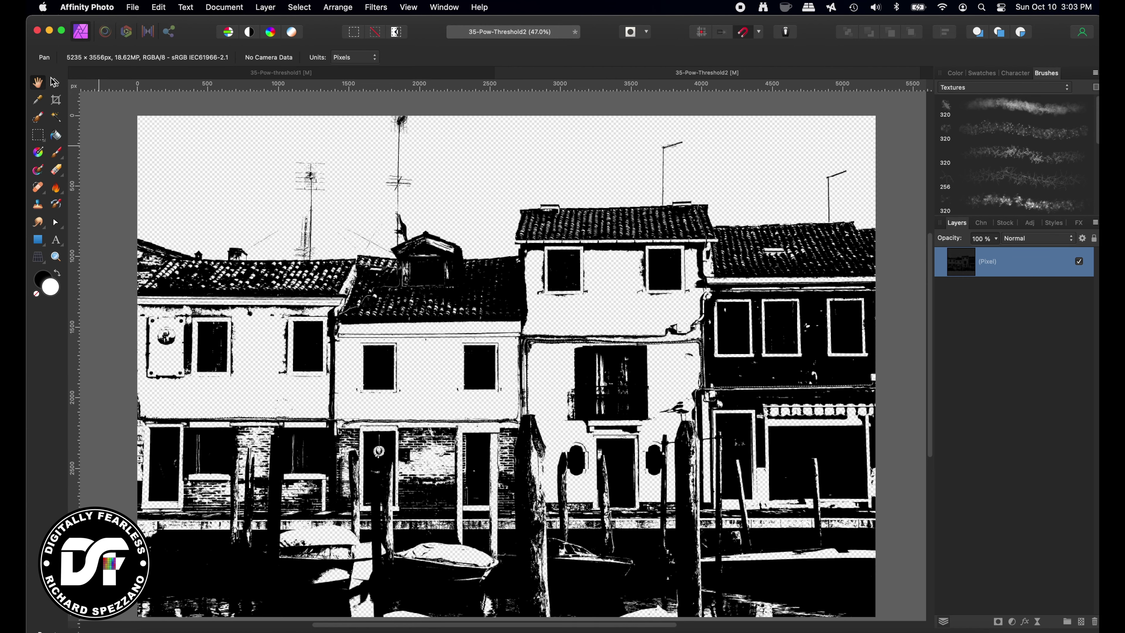
{"action": "left_click", "coordinate": [54, 81]}
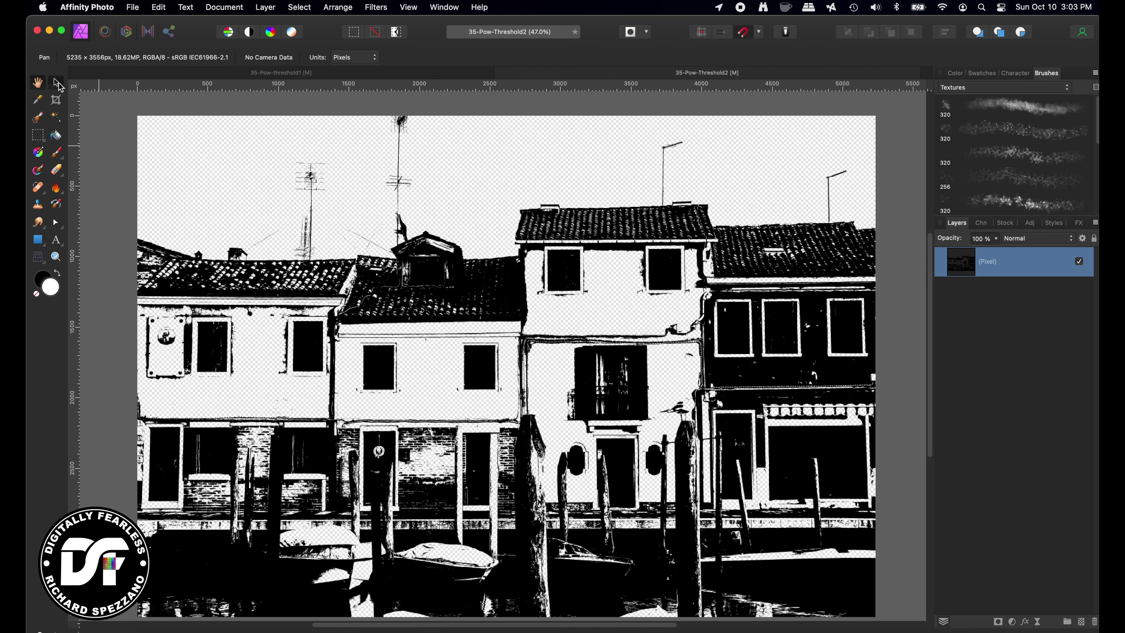
{"action": "left_click", "coordinate": [1079, 262]}
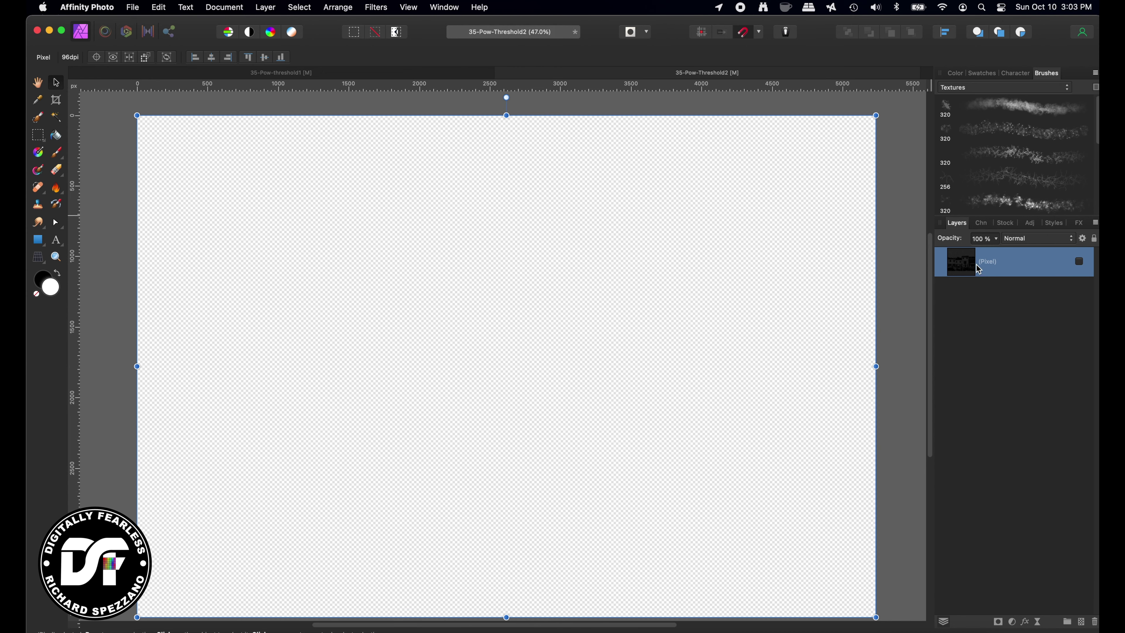
Add a cyan 00C7FF fill layer with an empty pixel layer above it.
{"action": "left_click", "coordinate": [264, 8]}
{"action": "left_click", "coordinate": [280, 110]}
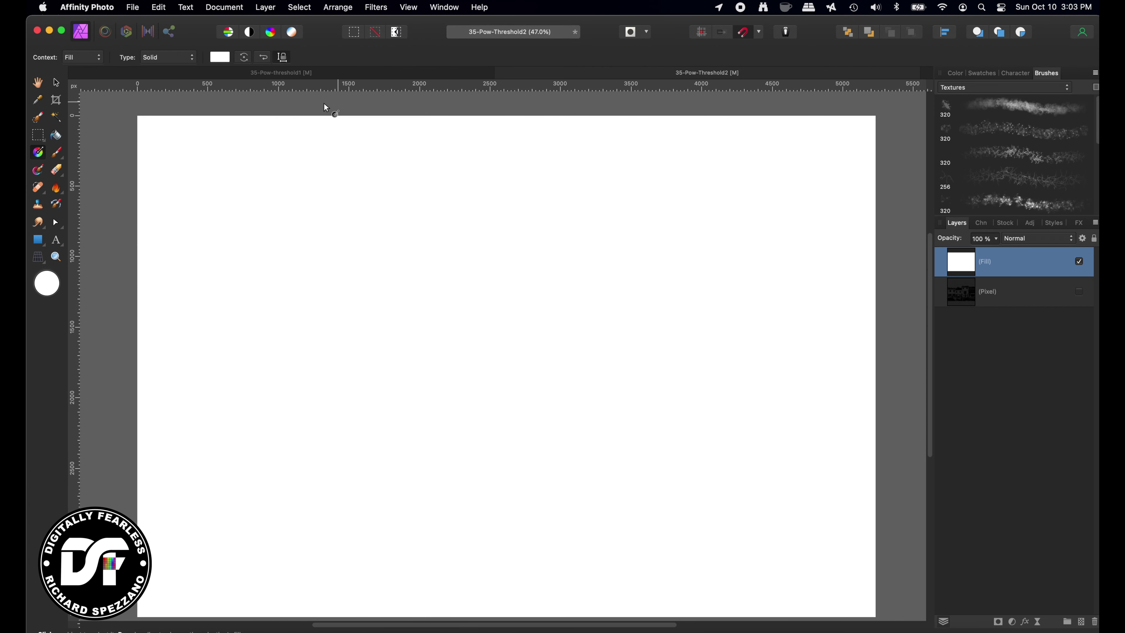
{"action": "double_click", "coordinate": [47, 284]}
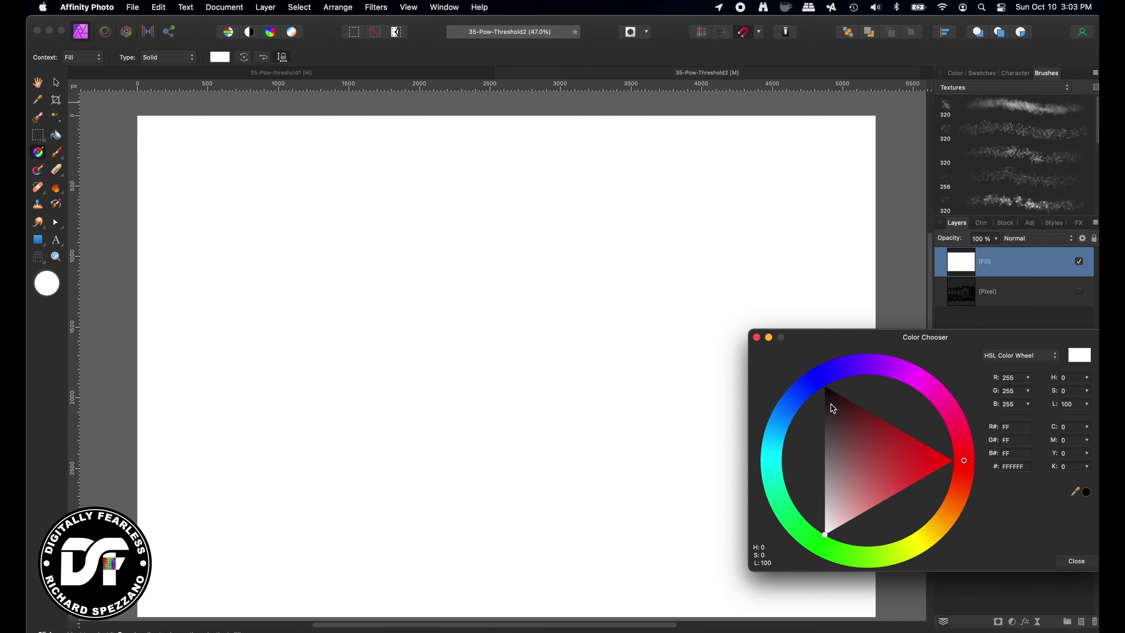
{"action": "mouse_move", "coordinate": [777, 459]}
{"action": "left_mouse_down"}
{"action": "mouse_move", "coordinate": [774, 483]}
{"action": "mouse_move", "coordinate": [775, 428]}
{"action": "mouse_move", "coordinate": [768, 441]}
{"action": "left_mouse_up"}
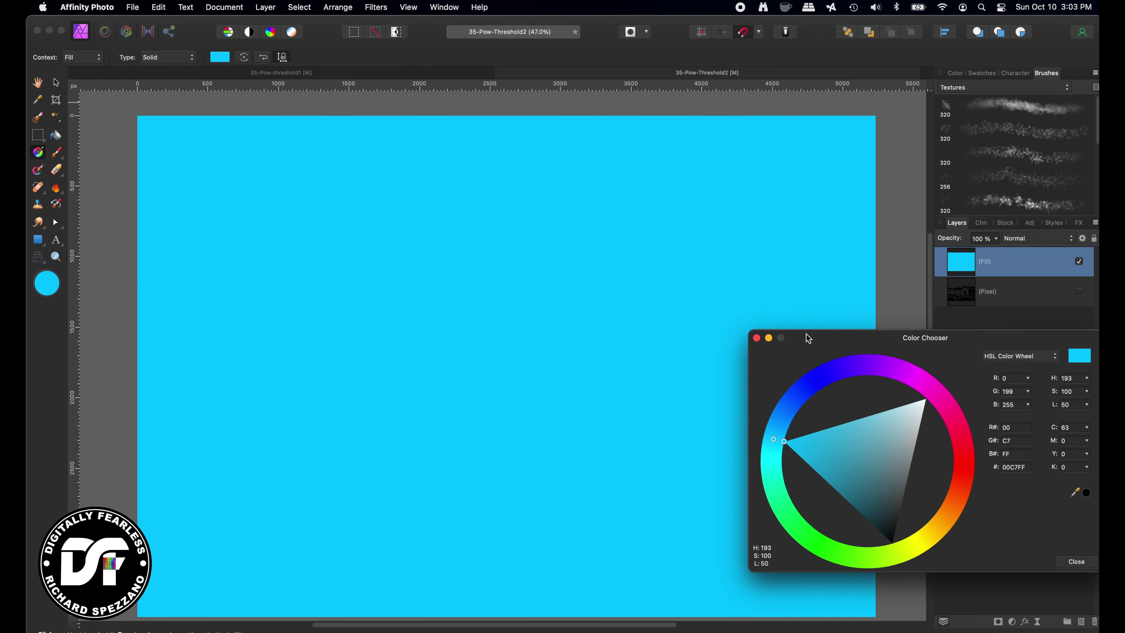
{"action": "left_click_drag", "start_coordinate": [806, 335], "coordinate": [940, 372]}
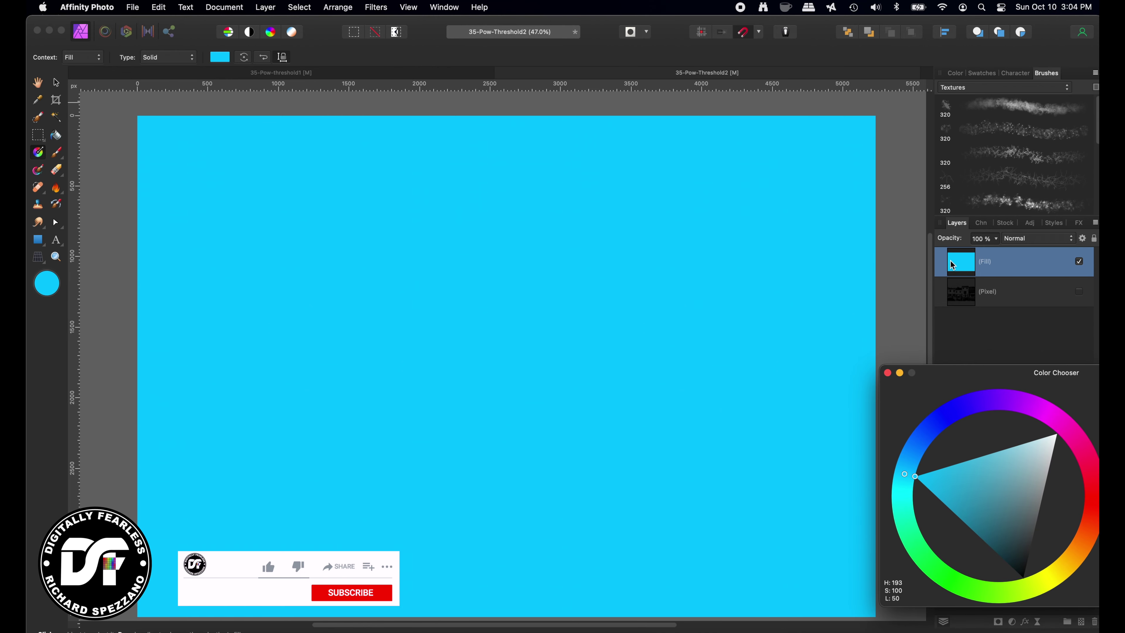
{"action": "left_click_drag", "start_coordinate": [1013, 370], "coordinate": [688, 373]}
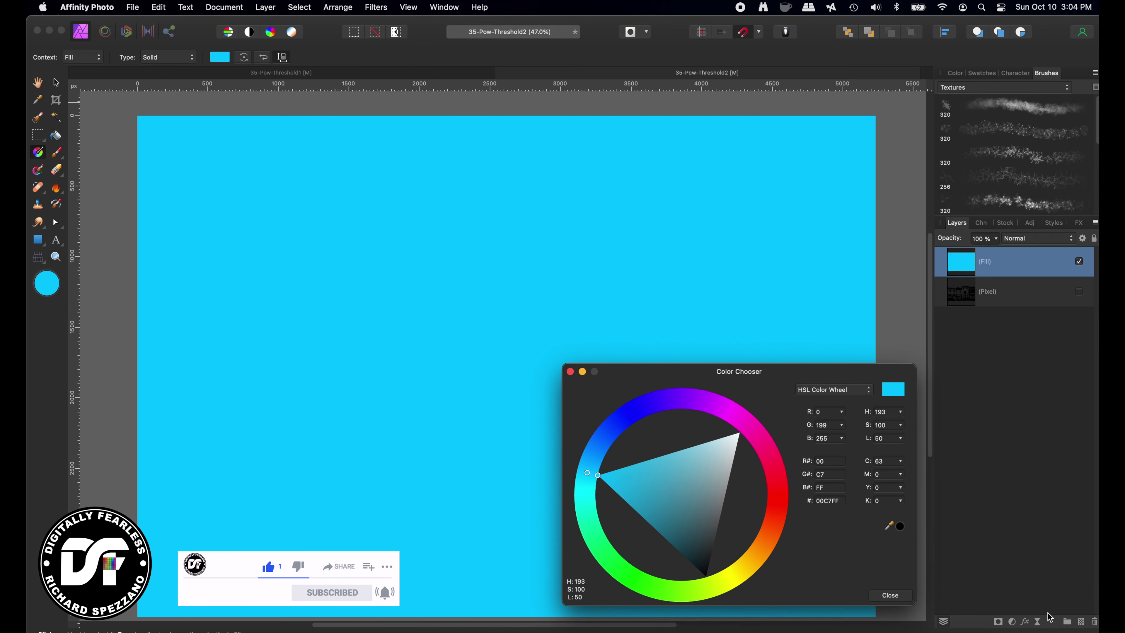
{"action": "left_click", "coordinate": [1081, 622]}
Set up the Paint Brush with a Sprays and Spatters brush enlarged to about 851 px.
{"action": "left_click_drag", "start_coordinate": [684, 369], "coordinate": [958, 385]}
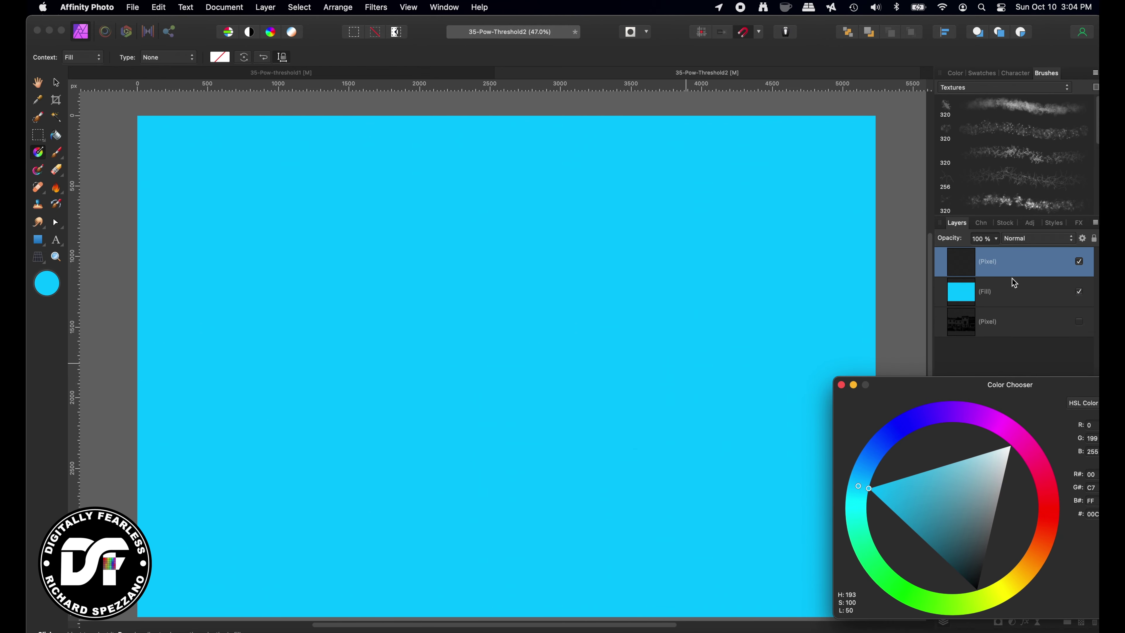
{"action": "left_click", "coordinate": [57, 154]}
{"action": "left_click", "coordinate": [1014, 154]}
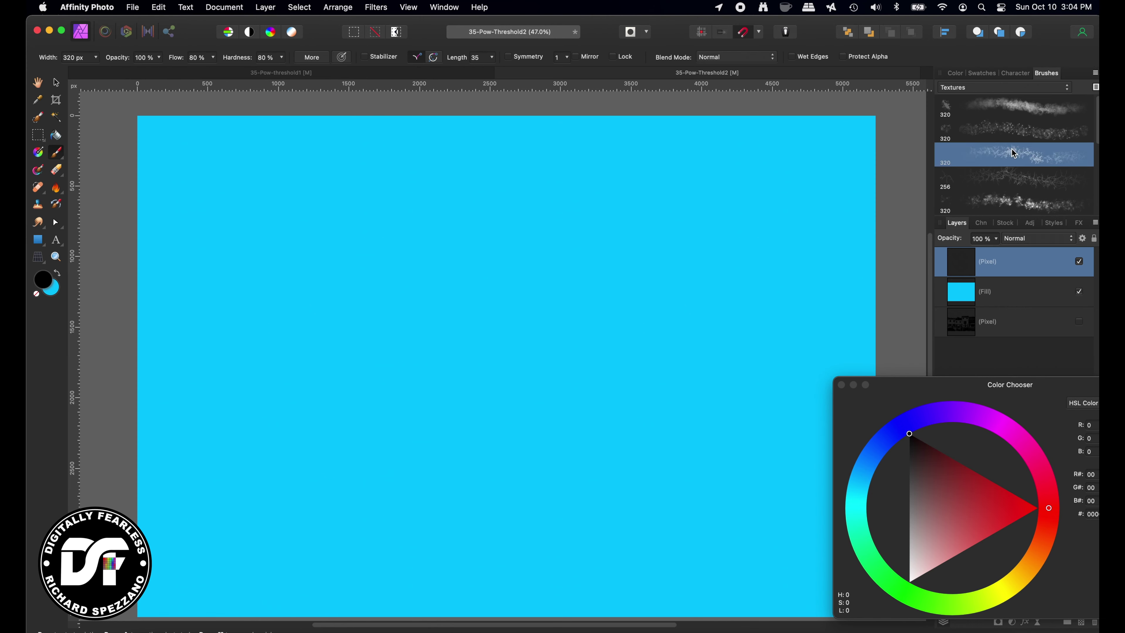
{"action": "left_click", "coordinate": [984, 93]}
{"action": "scroll", "coordinate": [983, 89], "scroll_direction": "up", "scroll_amount": 4}
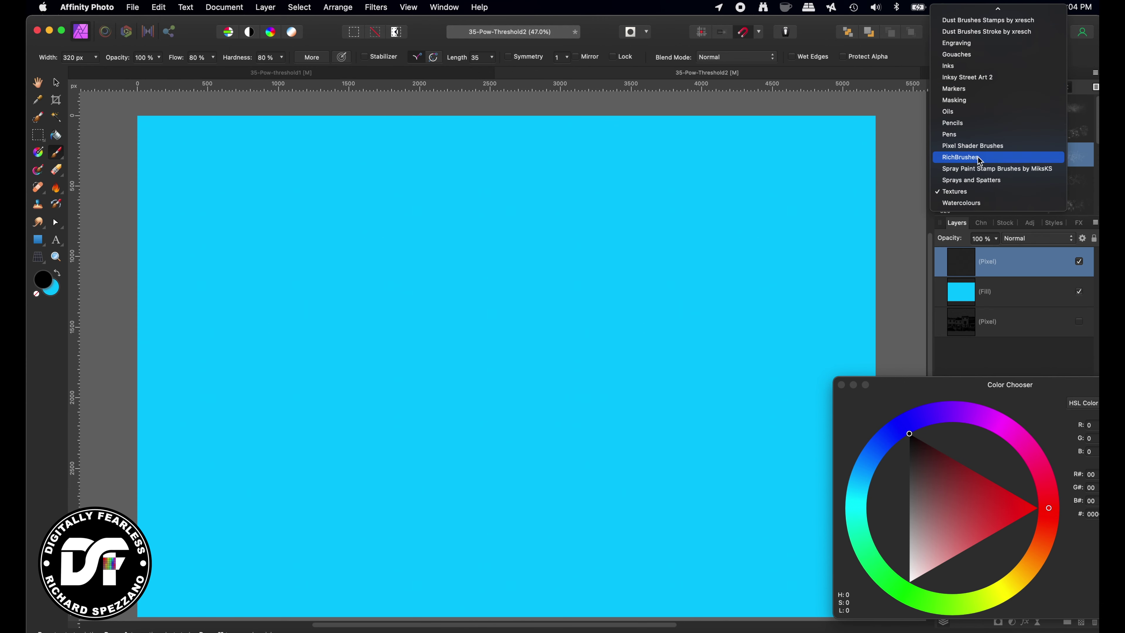
{"action": "left_click", "coordinate": [972, 180]}
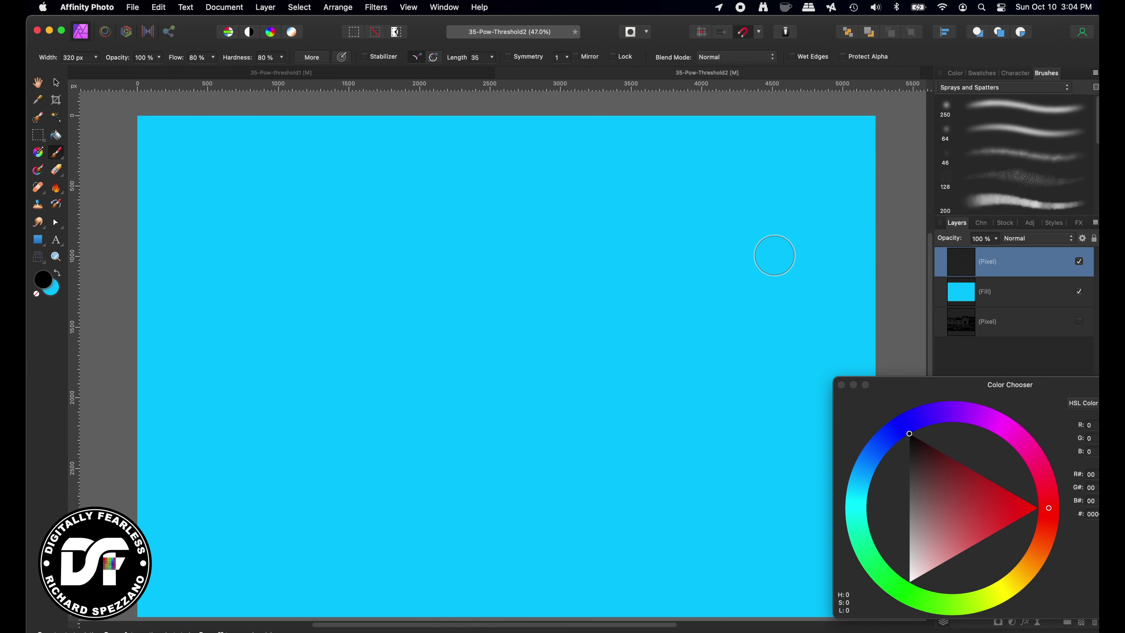
{"action": "key", "text": "bracketright"}
{"action": "key", "text": "bracketright"}
{"action": "key", "text": "bracketright"}
{"action": "key", "text": "bracketright"}
{"action": "key", "text": "bracketright"}
Paint magenta, green and orange spray strokes across the canvas.
{"action": "left_click", "coordinate": [1026, 442]}
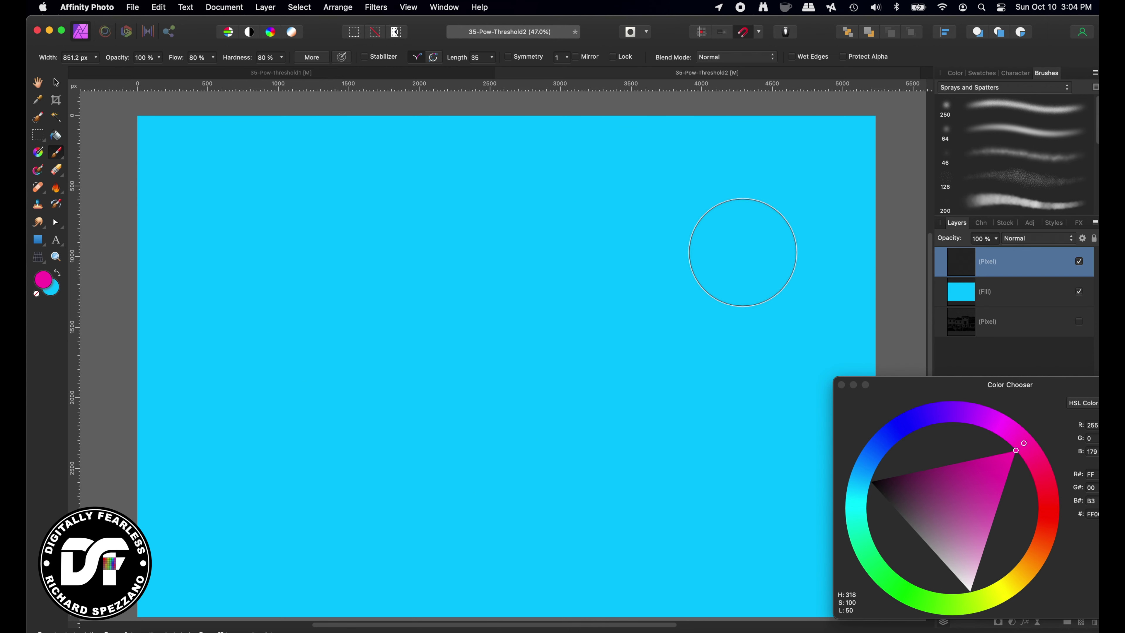
{"action": "mouse_move", "coordinate": [749, 248]}
{"action": "left_mouse_down"}
{"action": "mouse_move", "coordinate": [390, 351]}
{"action": "mouse_move", "coordinate": [293, 390]}
{"action": "left_mouse_up"}
{"action": "left_click_drag", "start_coordinate": [275, 256], "coordinate": [327, 177]}
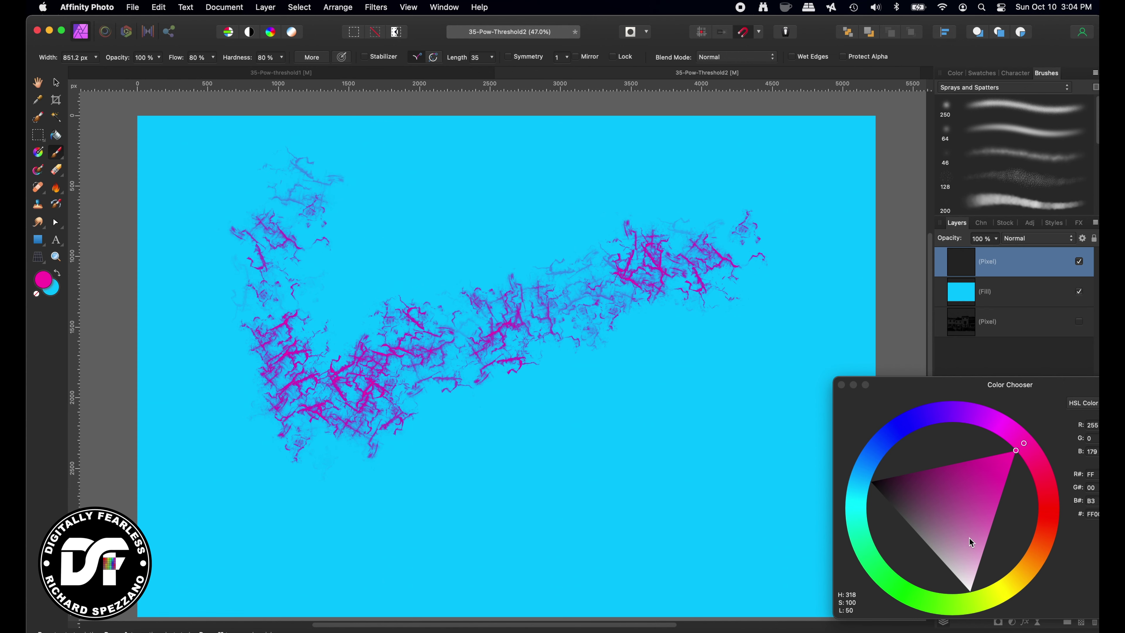
{"action": "left_click", "coordinate": [869, 547]}
{"action": "mouse_move", "coordinate": [576, 212]}
{"action": "left_mouse_down"}
{"action": "mouse_move", "coordinate": [520, 465]}
{"action": "mouse_move", "coordinate": [452, 488]}
{"action": "mouse_move", "coordinate": [428, 261]}
{"action": "left_mouse_up"}
{"action": "left_click", "coordinate": [1028, 570]}
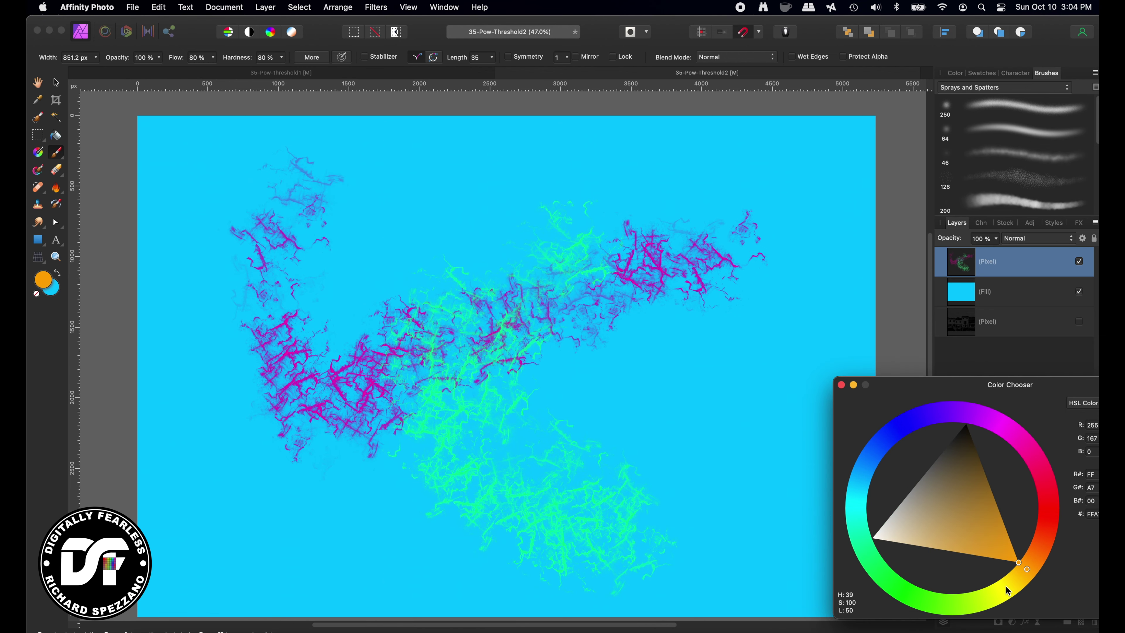
{"action": "mouse_move", "coordinate": [653, 371]}
{"action": "left_mouse_down"}
{"action": "mouse_move", "coordinate": [390, 225]}
{"action": "mouse_move", "coordinate": [319, 377]}
{"action": "mouse_move", "coordinate": [389, 425]}
{"action": "mouse_move", "coordinate": [545, 390]}
{"action": "left_mouse_up"}
Try orange strokes with a soft round brush at 200 px and 1627 px, undoing both.
{"action": "left_click", "coordinate": [997, 200]}
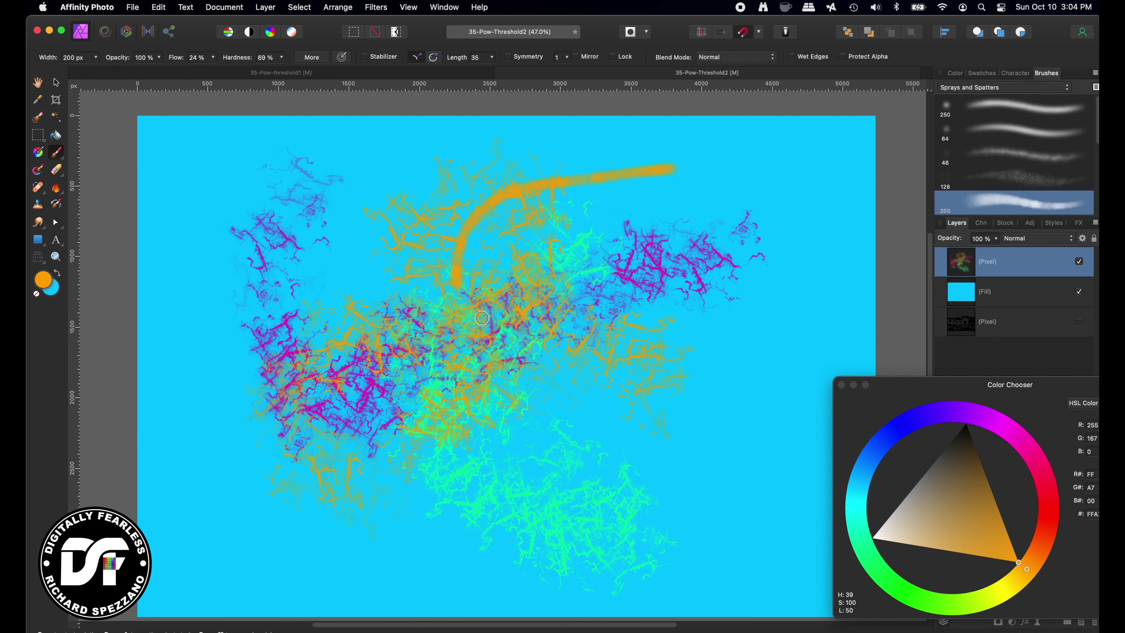
{"action": "left_click_drag", "start_coordinate": [482, 318], "coordinate": [678, 352]}
{"action": "key", "text": "super+z"}
{"action": "left_click_drag", "start_coordinate": [672, 392], "coordinate": [689, 535]}
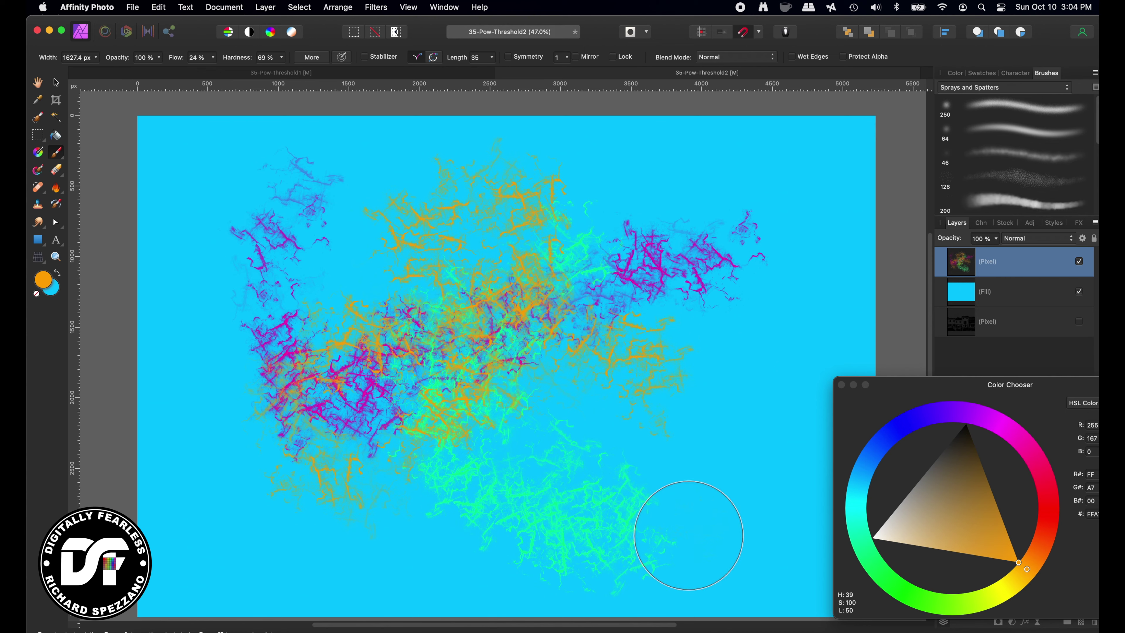
{"action": "left_click_drag", "start_coordinate": [676, 436], "coordinate": [477, 252]}
{"action": "key", "text": "super+z"}
Add orange, magenta and green spatter across the canvas with a large spatter brush.
{"action": "scroll", "coordinate": [992, 142], "scroll_direction": "down", "scroll_amount": 10}
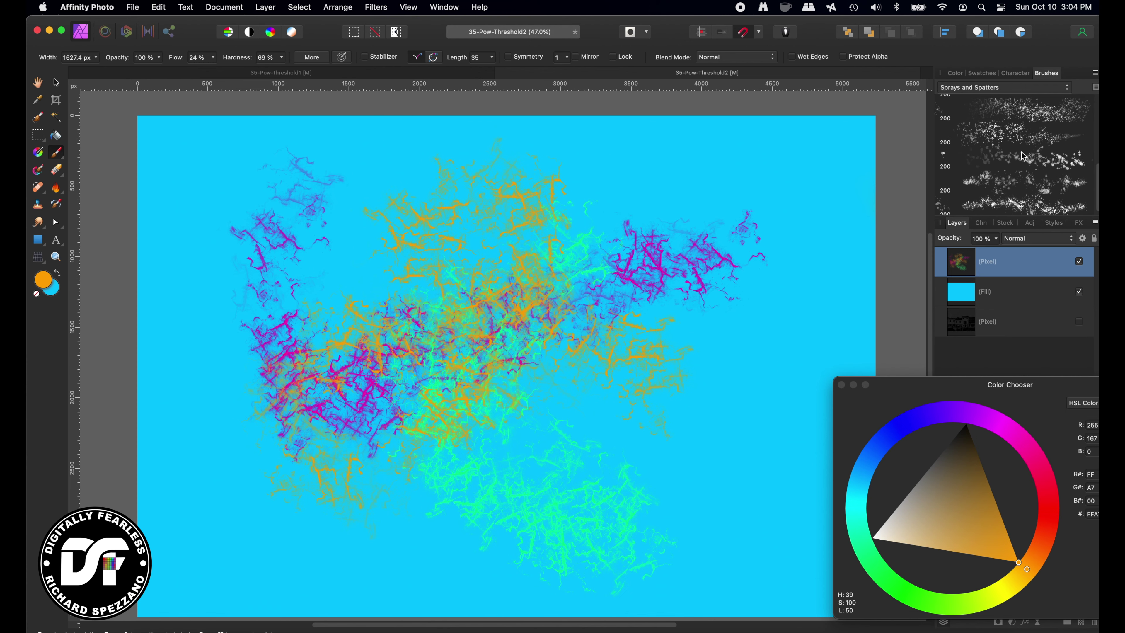
{"action": "left_click", "coordinate": [1012, 135]}
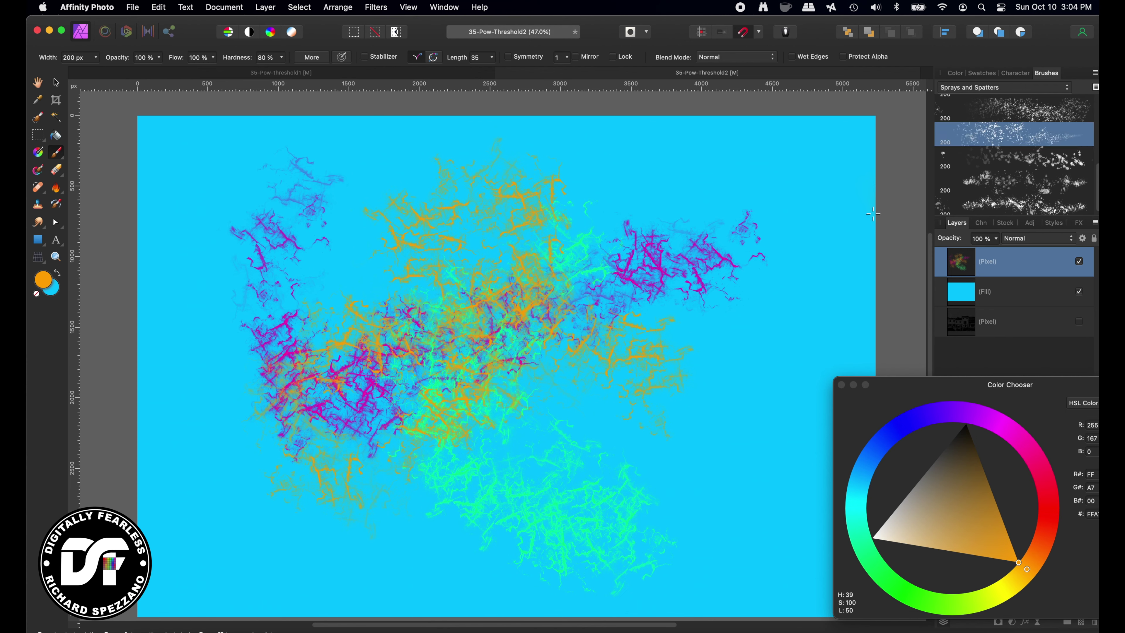
{"action": "left_click", "coordinate": [771, 234]}
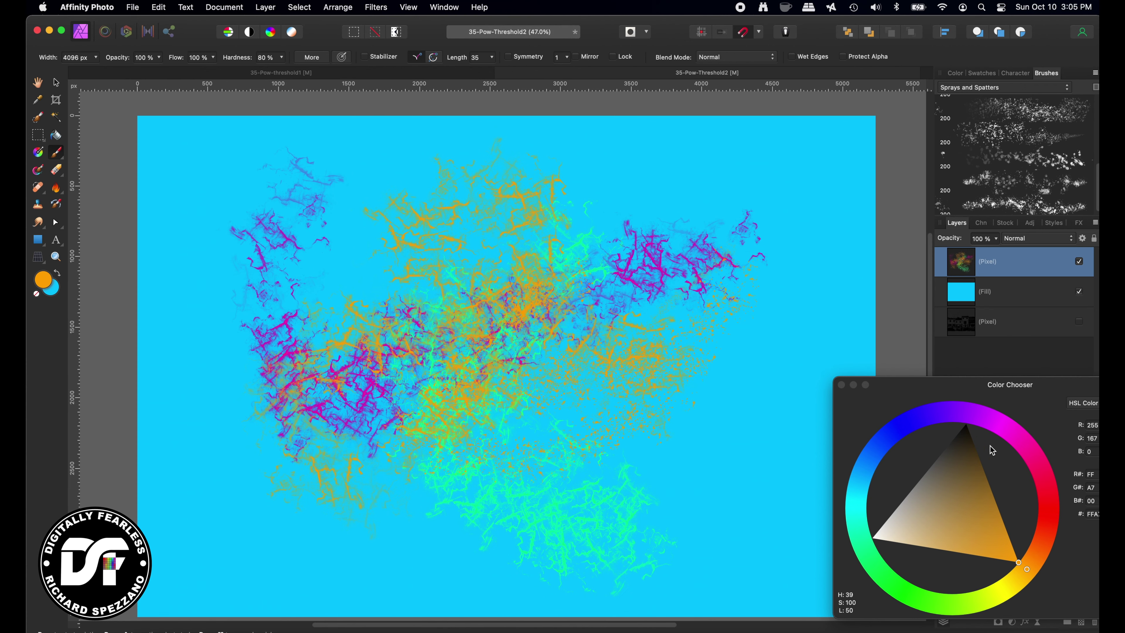
{"action": "left_click", "coordinate": [1008, 428]}
{"action": "mouse_move", "coordinate": [687, 368]}
{"action": "left_mouse_down"}
{"action": "mouse_move", "coordinate": [183, 434]}
{"action": "mouse_move", "coordinate": [302, 305]}
{"action": "mouse_move", "coordinate": [576, 209]}
{"action": "mouse_move", "coordinate": [606, 585]}
{"action": "mouse_move", "coordinate": [709, 616]}
{"action": "left_mouse_up"}
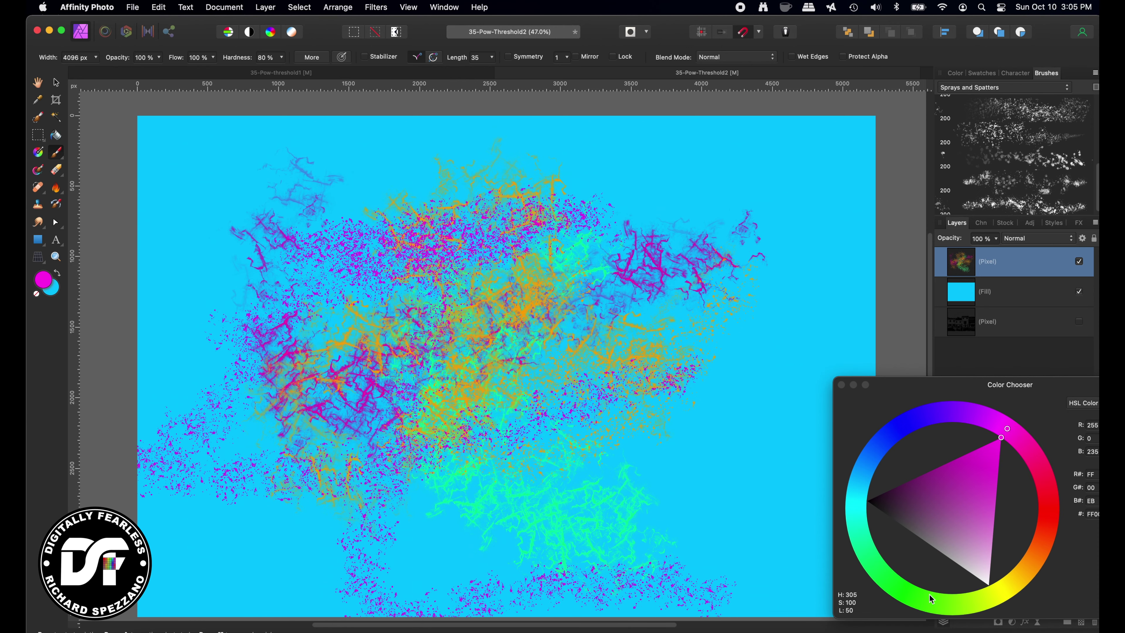
{"action": "left_click", "coordinate": [932, 599]}
{"action": "mouse_move", "coordinate": [794, 496]}
{"action": "left_mouse_down"}
{"action": "mouse_move", "coordinate": [443, 248]}
{"action": "mouse_move", "coordinate": [470, 402]}
{"action": "mouse_move", "coordinate": [608, 397]}
{"action": "left_mouse_up"}
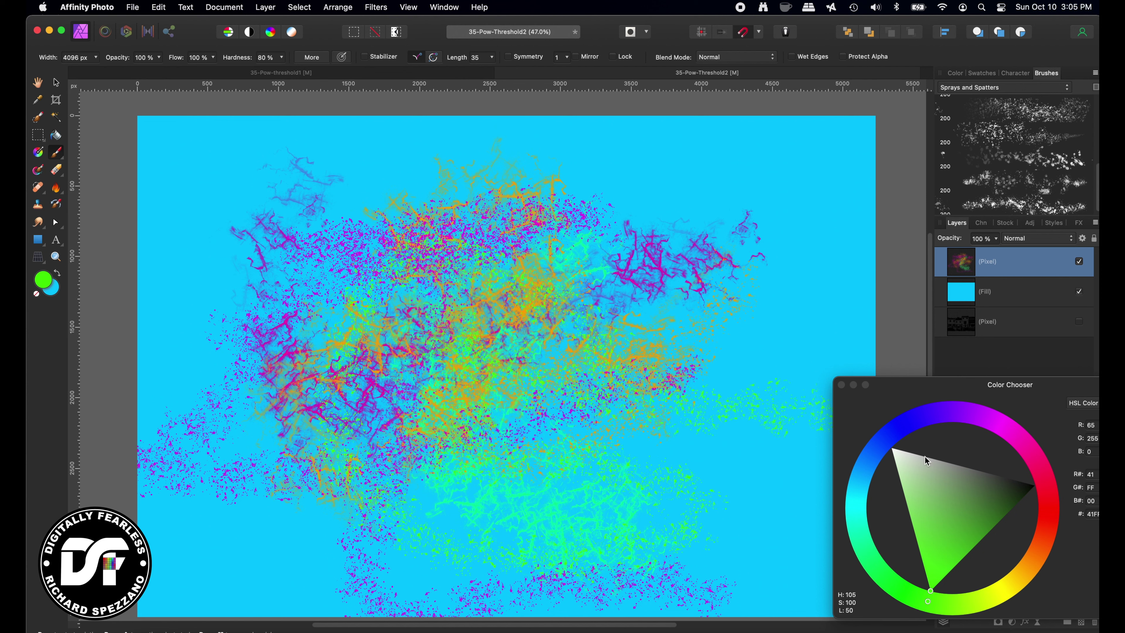
{"action": "scroll", "coordinate": [1034, 171], "scroll_direction": "down", "scroll_amount": 1}
{"action": "scroll", "coordinate": [1036, 173], "scroll_direction": "up", "scroll_amount": 5}
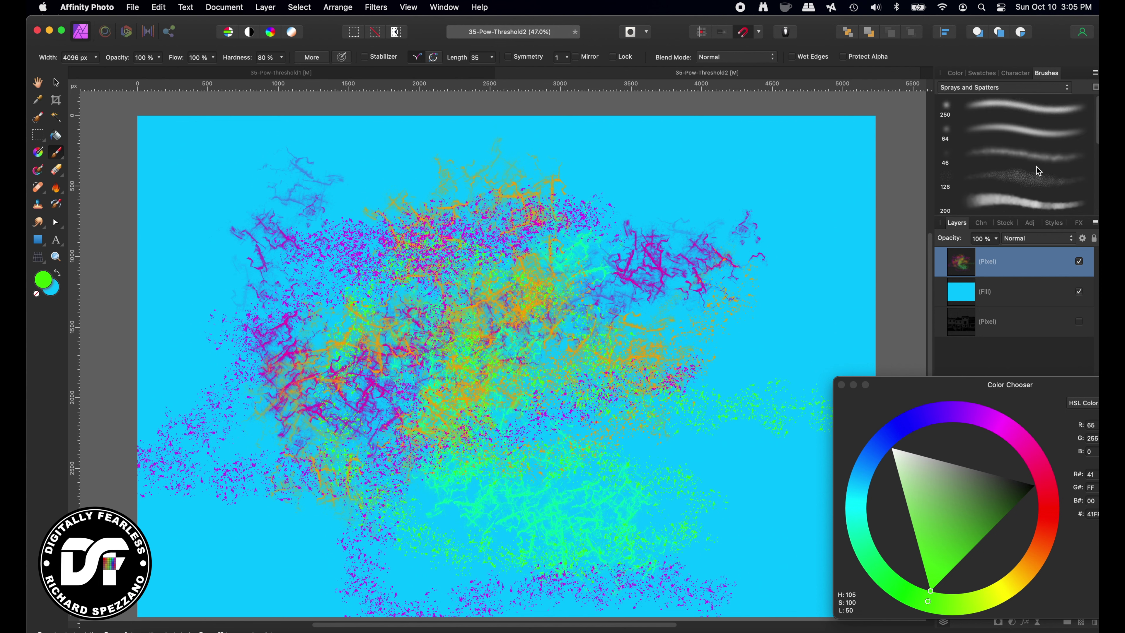
{"action": "scroll", "coordinate": [1027, 162], "scroll_direction": "down", "scroll_amount": 8}
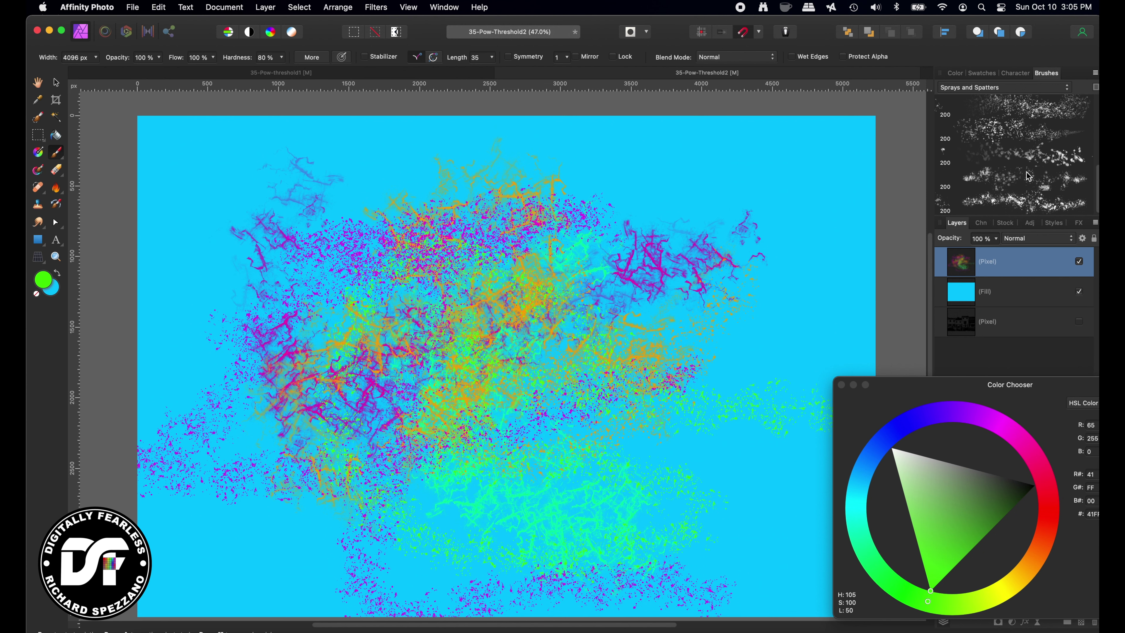
{"action": "scroll", "coordinate": [1004, 122], "scroll_direction": "up", "scroll_amount": 8}
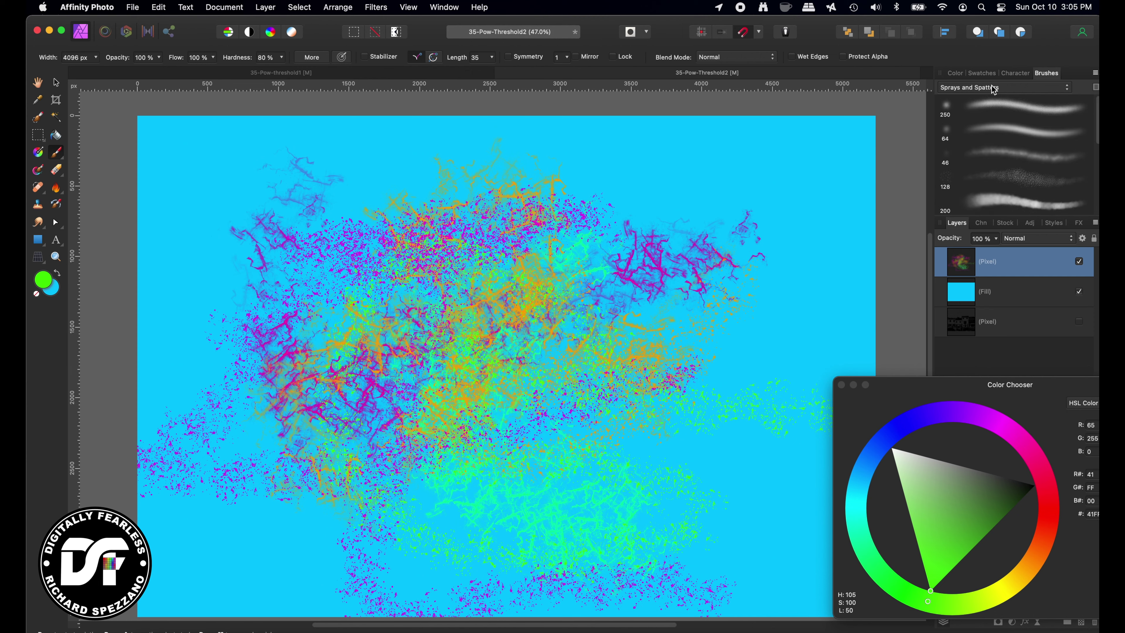
{"action": "left_click", "coordinate": [994, 89]}
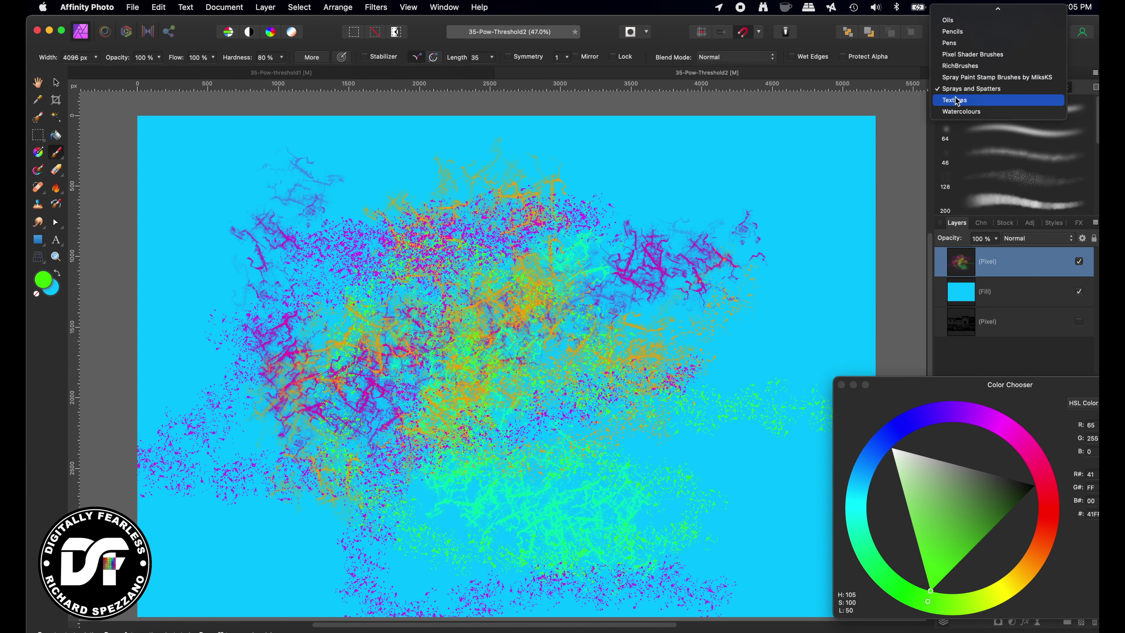
Pick Watercolours from the Brushes panel's category list.
{"action": "scroll", "coordinate": [959, 83], "scroll_direction": "up", "scroll_amount": 5}
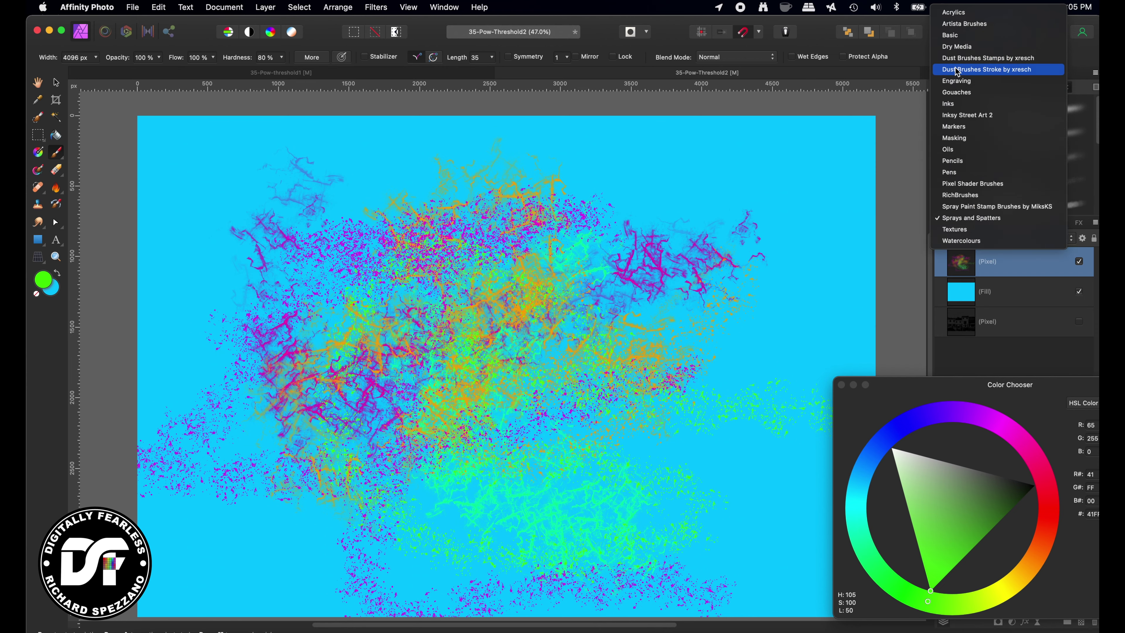
{"action": "left_click", "coordinate": [966, 240]}
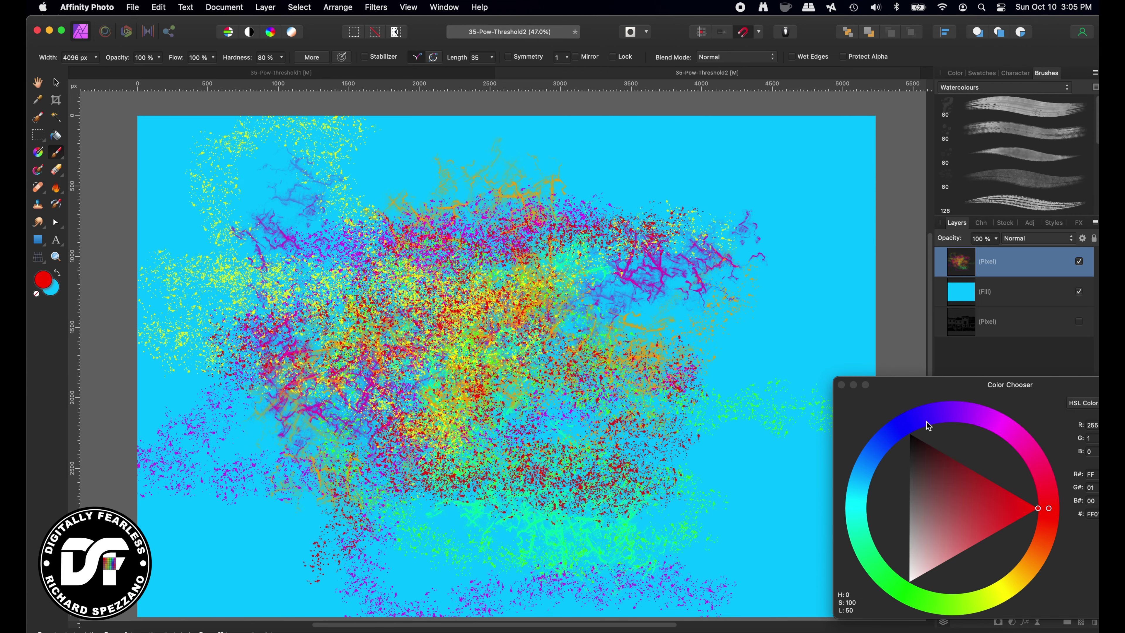
Paint blue watercolour spatter, then darker purple spatter up the left side.
{"action": "left_click", "coordinate": [929, 427]}
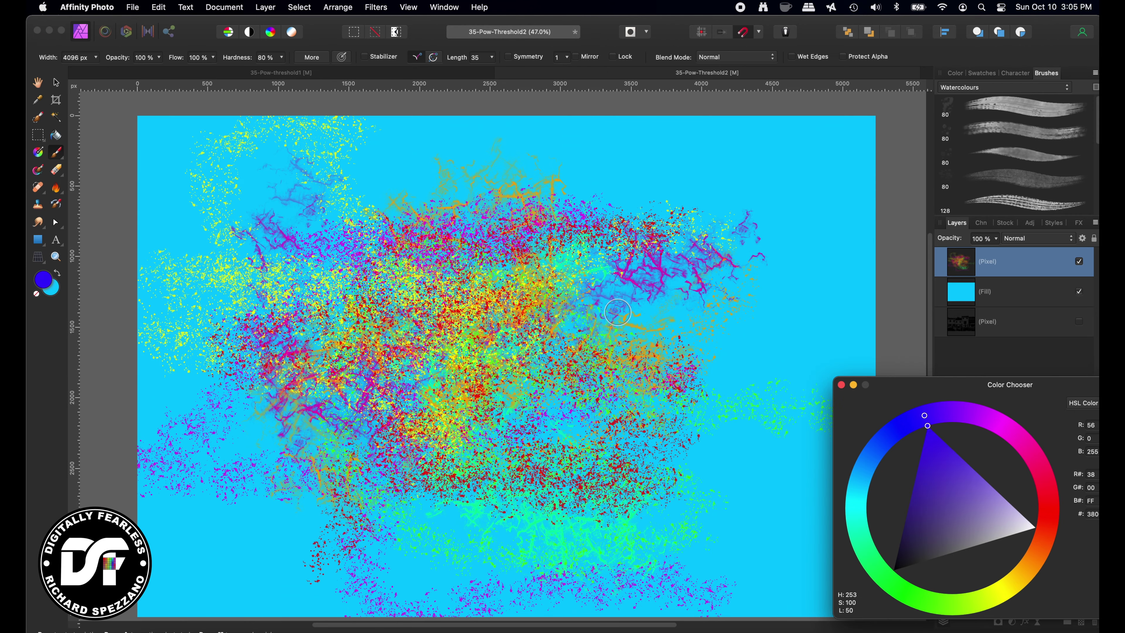
{"action": "mouse_move", "coordinate": [613, 322]}
{"action": "left_mouse_down"}
{"action": "mouse_move", "coordinate": [536, 399]}
{"action": "mouse_move", "coordinate": [731, 399]}
{"action": "mouse_move", "coordinate": [464, 206]}
{"action": "mouse_move", "coordinate": [310, 470]}
{"action": "mouse_move", "coordinate": [421, 531]}
{"action": "mouse_move", "coordinate": [797, 483]}
{"action": "mouse_move", "coordinate": [531, 488]}
{"action": "left_mouse_up"}
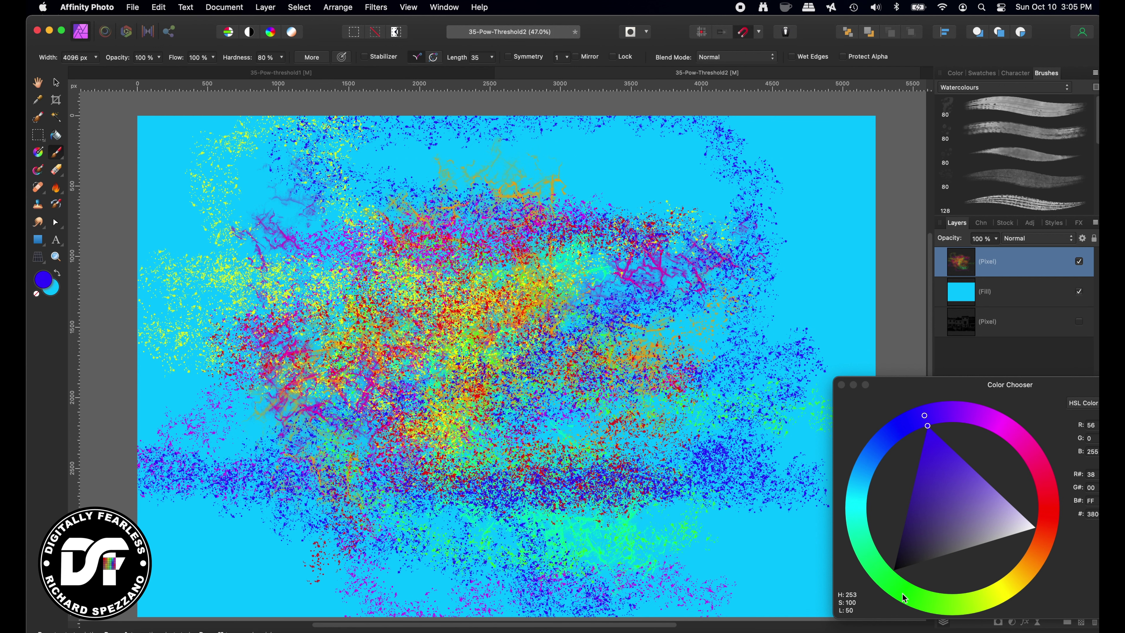
{"action": "left_click", "coordinate": [940, 601]}
{"action": "left_click", "coordinate": [895, 432]}
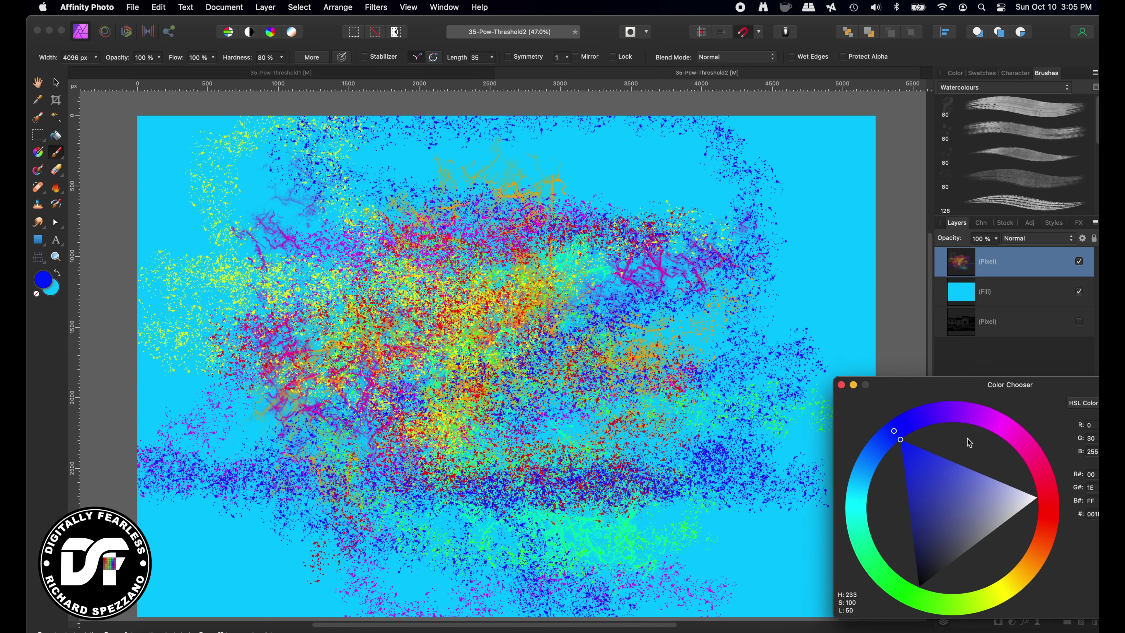
{"action": "left_click", "coordinate": [948, 419]}
{"action": "left_click", "coordinate": [940, 438]}
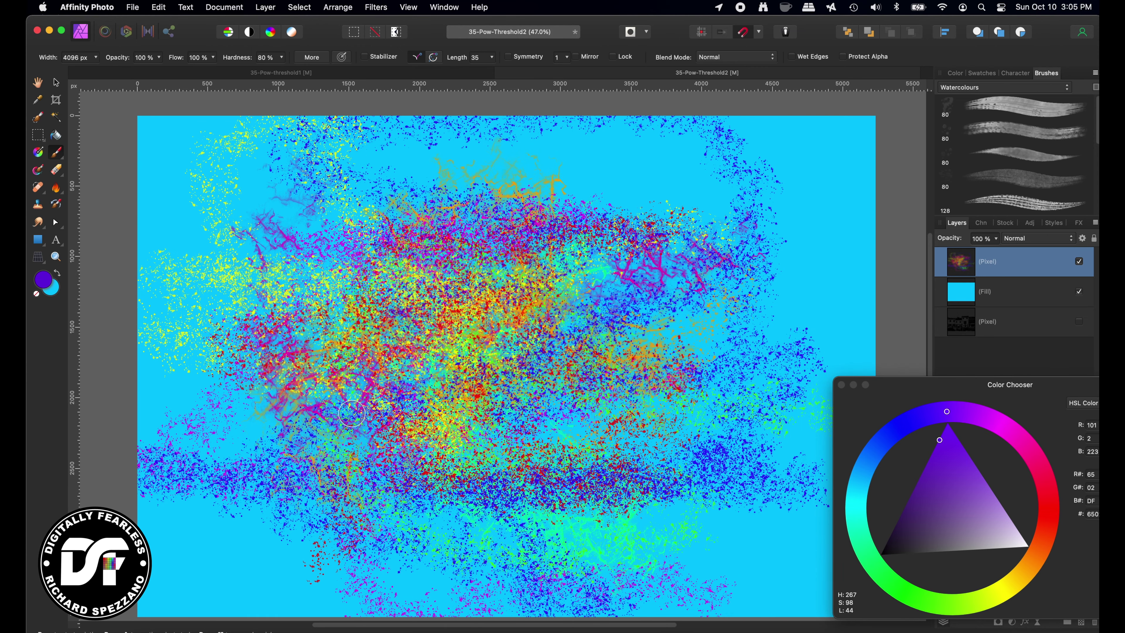
{"action": "left_click_drag", "start_coordinate": [352, 413], "coordinate": [320, 170]}
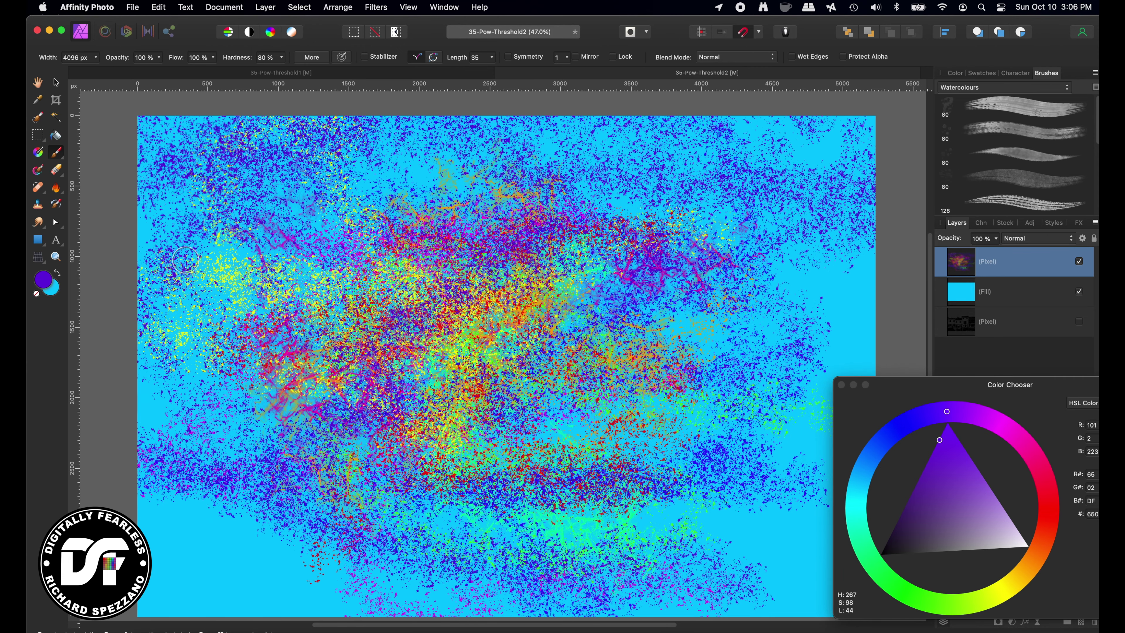
Paint red, yellow-orange and green watercolour spatter, then switch to the Move Tool.
{"action": "left_click", "coordinate": [1042, 470]}
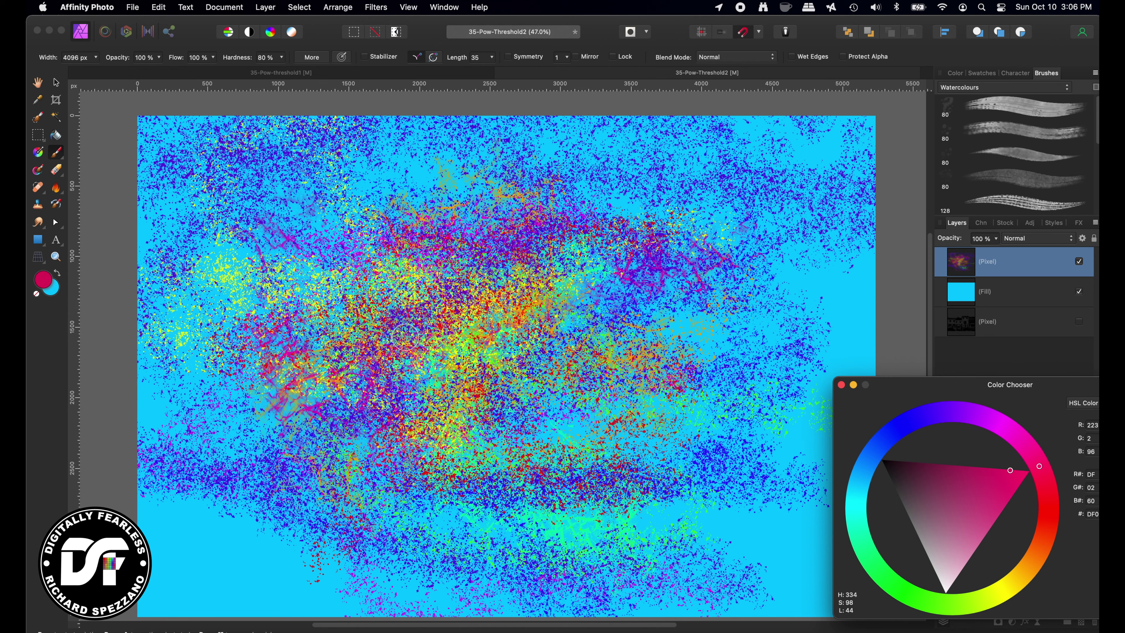
{"action": "mouse_move", "coordinate": [191, 381]}
{"action": "left_mouse_down"}
{"action": "mouse_move", "coordinate": [319, 345]}
{"action": "mouse_move", "coordinate": [501, 488]}
{"action": "mouse_move", "coordinate": [709, 465]}
{"action": "left_mouse_up"}
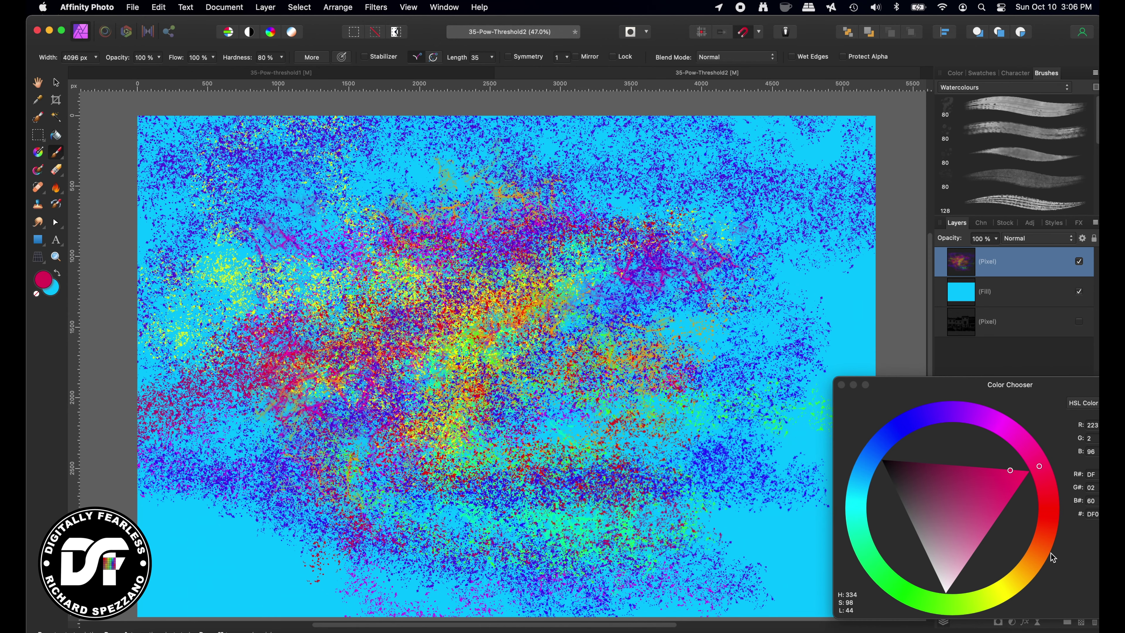
{"action": "left_click", "coordinate": [1019, 578]}
{"action": "mouse_move", "coordinate": [814, 328]}
{"action": "left_mouse_down"}
{"action": "mouse_move", "coordinate": [754, 307]}
{"action": "mouse_move", "coordinate": [726, 320]}
{"action": "mouse_move", "coordinate": [837, 364]}
{"action": "mouse_move", "coordinate": [779, 403]}
{"action": "mouse_move", "coordinate": [724, 493]}
{"action": "mouse_move", "coordinate": [760, 467]}
{"action": "mouse_move", "coordinate": [387, 531]}
{"action": "mouse_move", "coordinate": [236, 512]}
{"action": "mouse_move", "coordinate": [275, 529]}
{"action": "mouse_move", "coordinate": [219, 486]}
{"action": "mouse_move", "coordinate": [367, 616]}
{"action": "mouse_move", "coordinate": [598, 563]}
{"action": "left_mouse_up"}
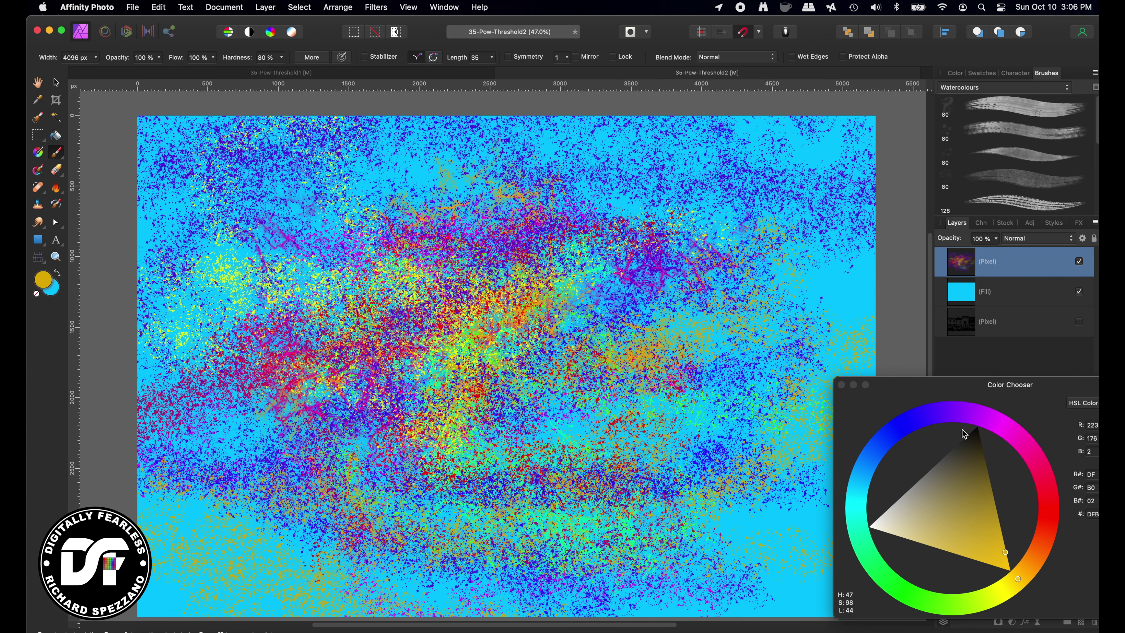
{"action": "left_click", "coordinate": [877, 464]}
{"action": "left_click", "coordinate": [1005, 427]}
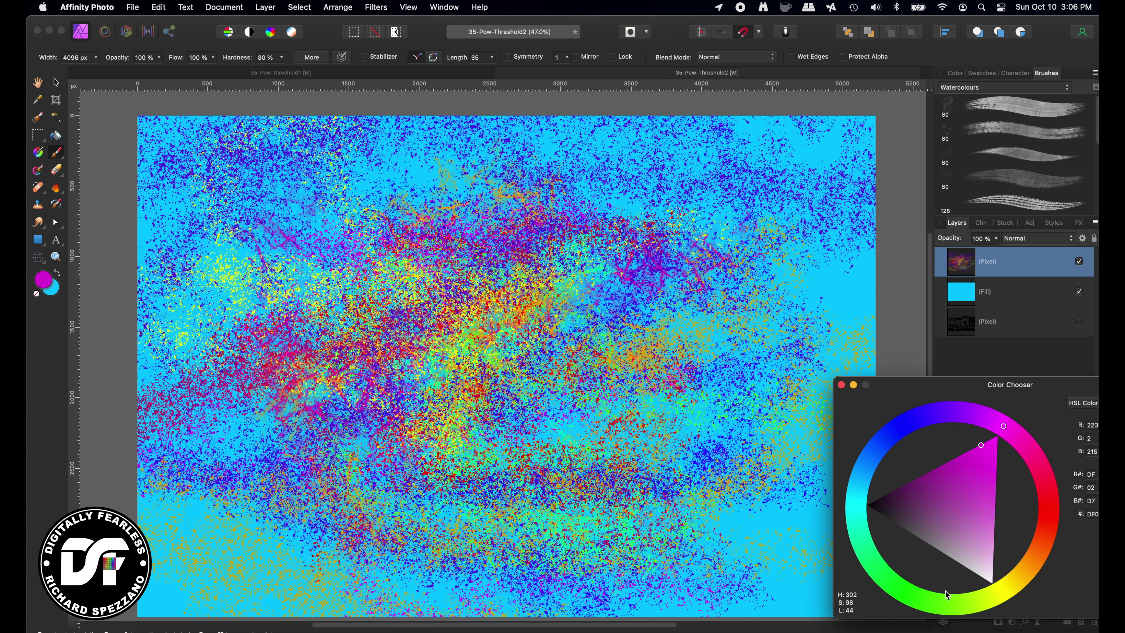
{"action": "left_click", "coordinate": [889, 589]}
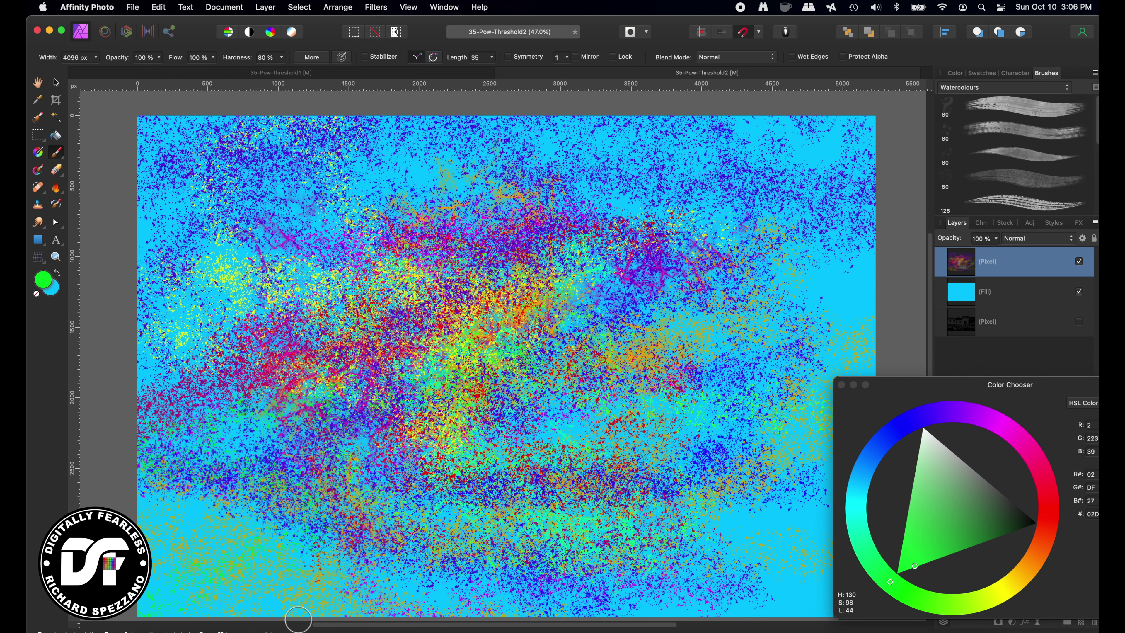
{"action": "mouse_move", "coordinate": [298, 620]}
{"action": "left_mouse_down"}
{"action": "mouse_move", "coordinate": [454, 575]}
{"action": "mouse_move", "coordinate": [554, 618]}
{"action": "mouse_move", "coordinate": [713, 455]}
{"action": "left_mouse_up"}
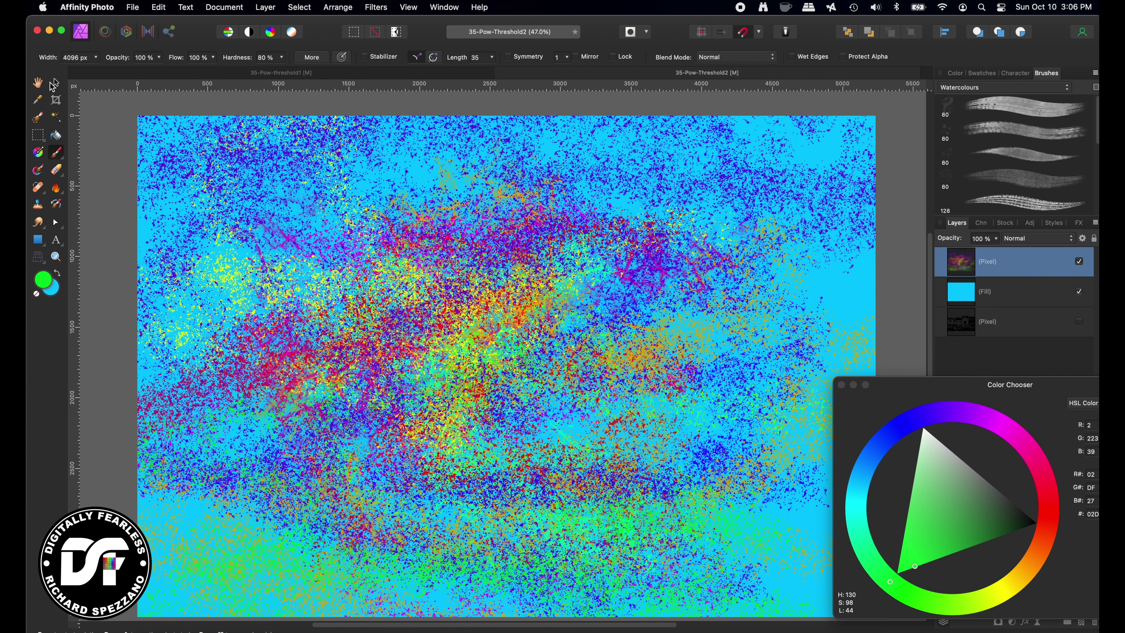
{"action": "left_click", "coordinate": [56, 82]}
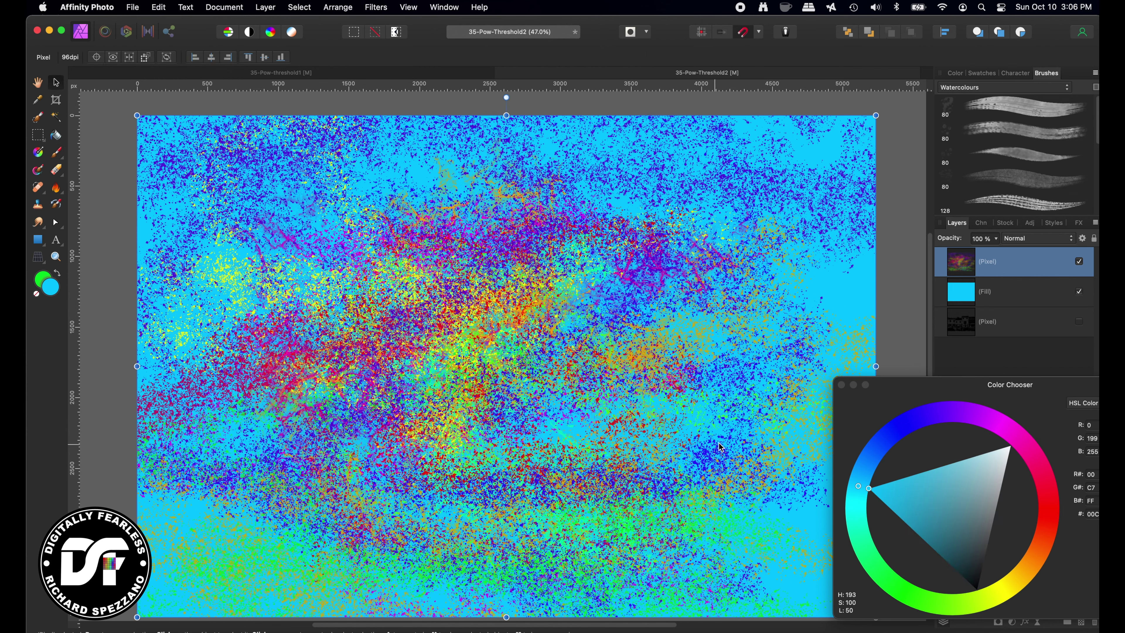
{"action": "left_click", "coordinate": [841, 384]}
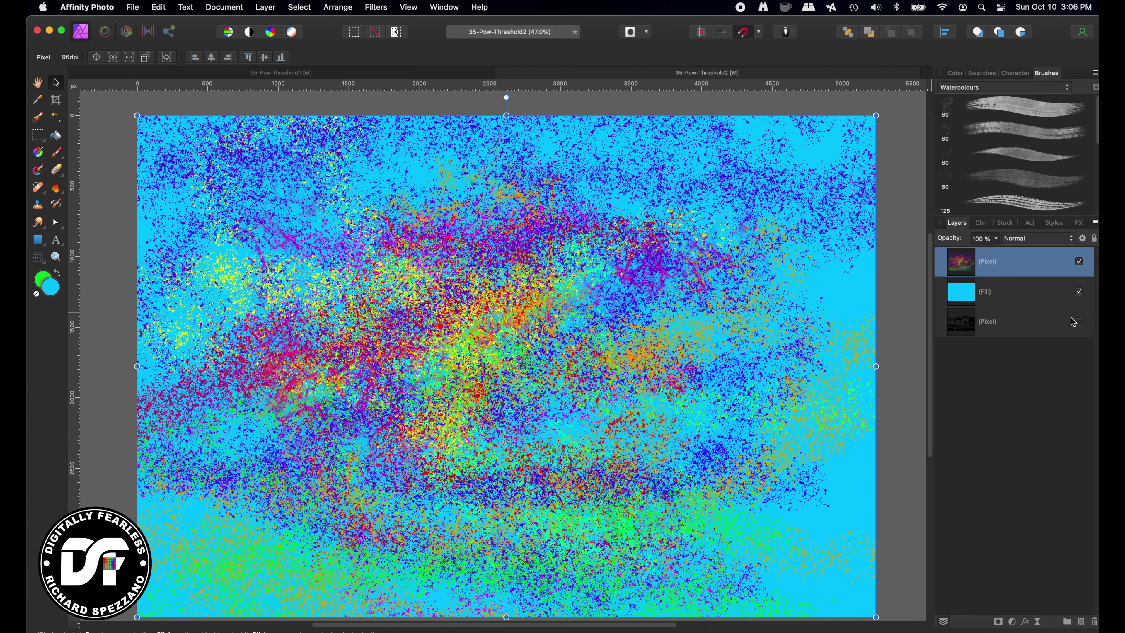
Unhide the houses photo layer, move it to the top, and open the paint layer's effects.
{"action": "left_click", "coordinate": [1080, 322]}
{"action": "left_click_drag", "start_coordinate": [1045, 332], "coordinate": [1034, 252]}
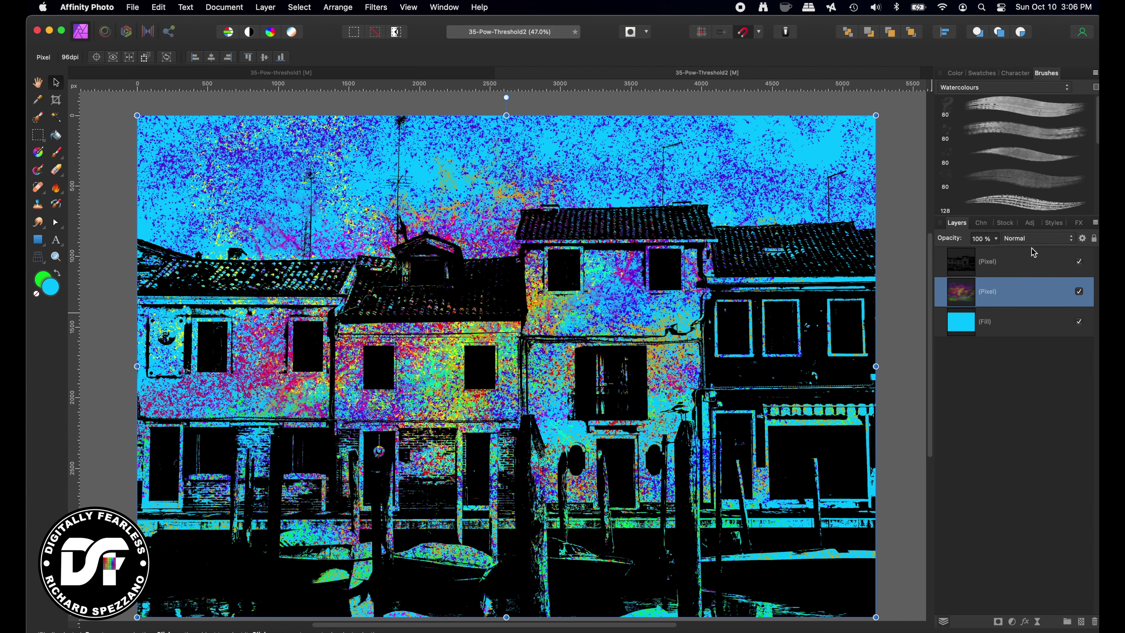
{"action": "left_click", "coordinate": [970, 259]}
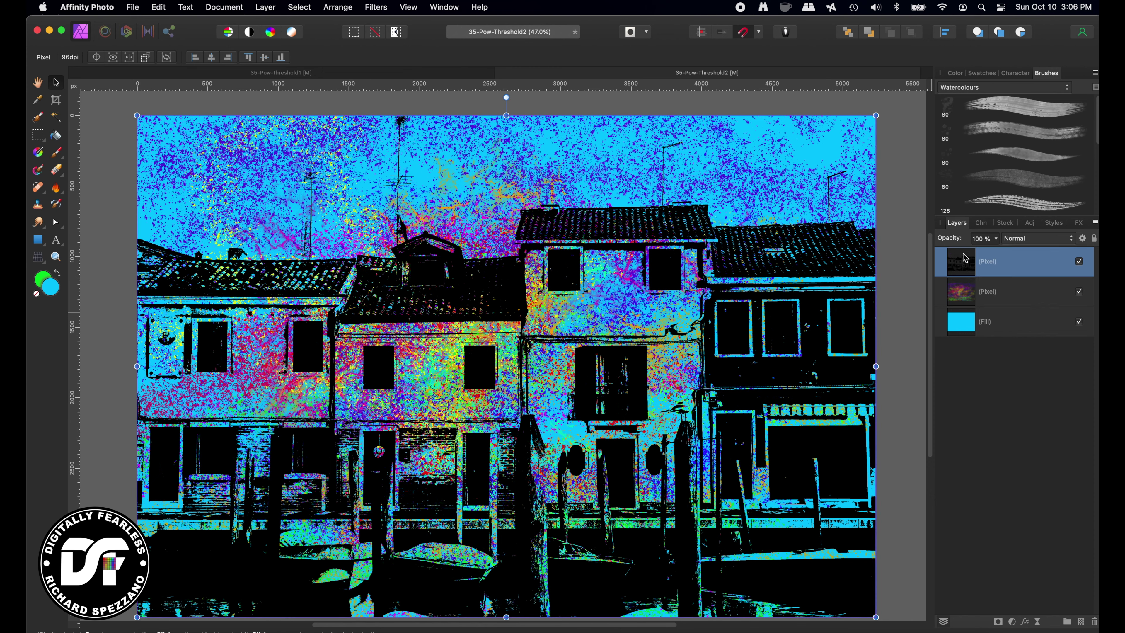
{"action": "left_click", "coordinate": [970, 289]}
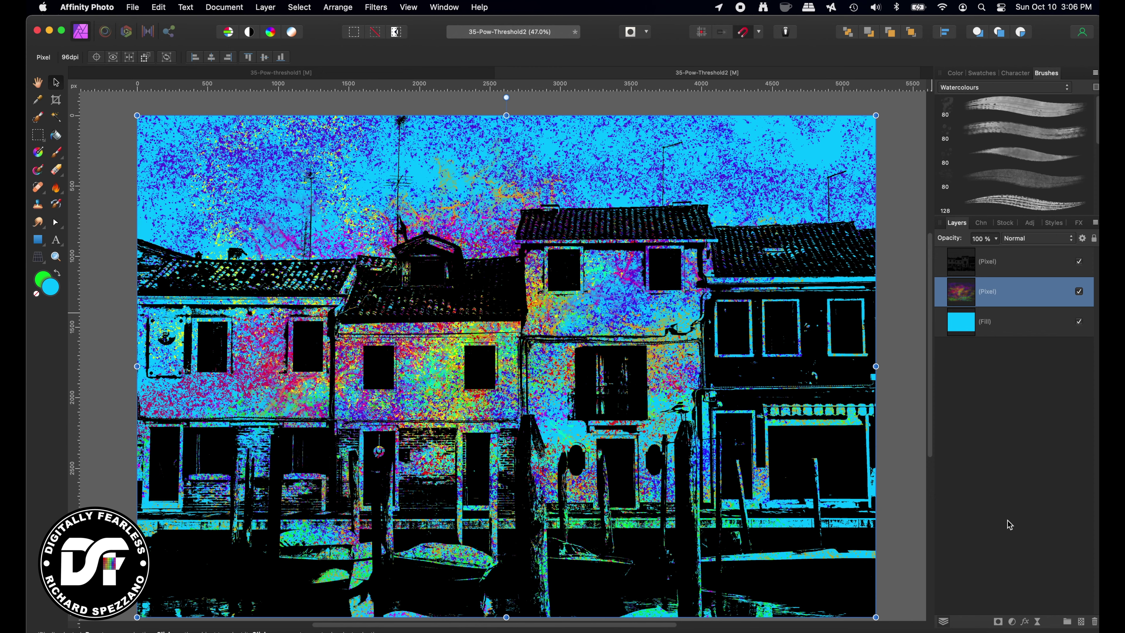
{"action": "left_click", "coordinate": [1027, 622]}
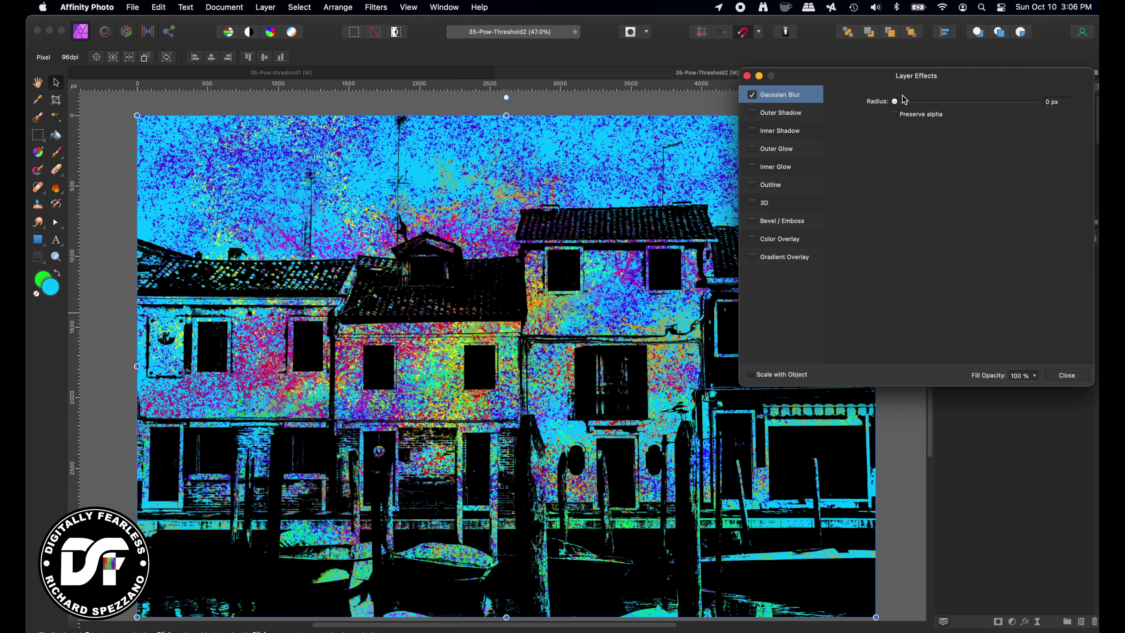
Swap the paint layer's Gaussian Blur for an Outer Bevel / Emboss at 0 px radius.
{"action": "left_click", "coordinate": [896, 102]}
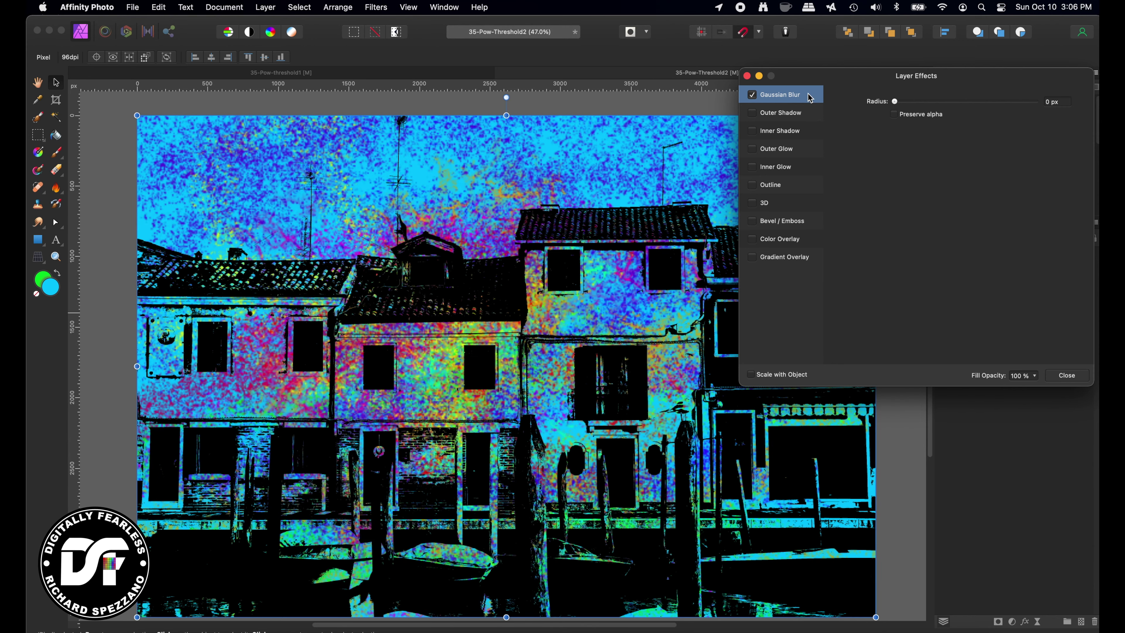
{"action": "left_click", "coordinate": [752, 95]}
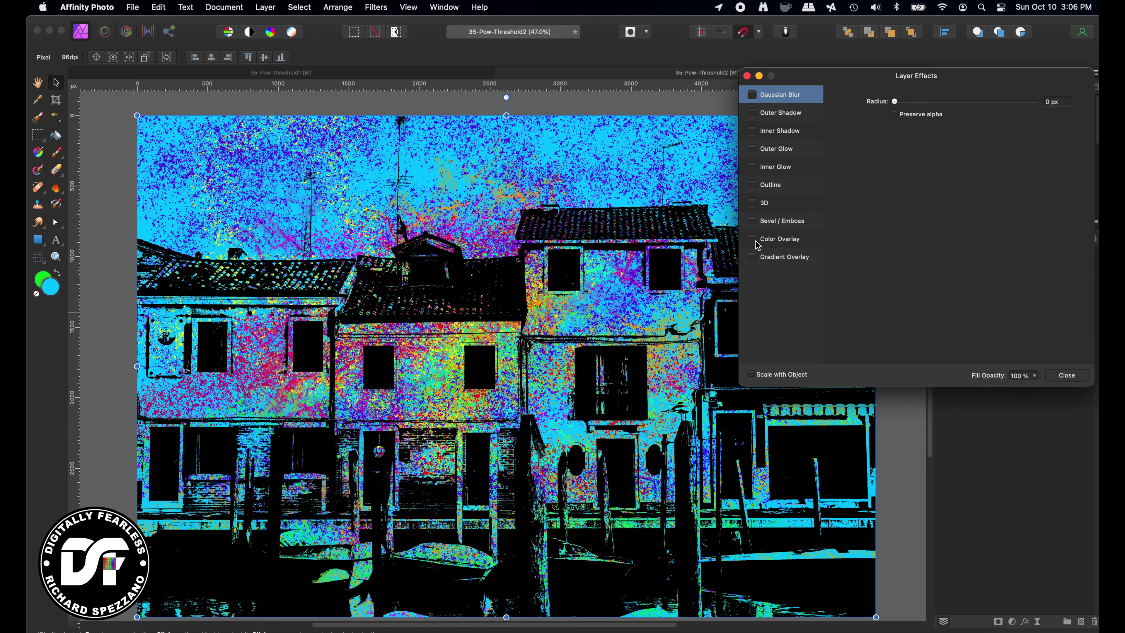
{"action": "left_click", "coordinate": [752, 221]}
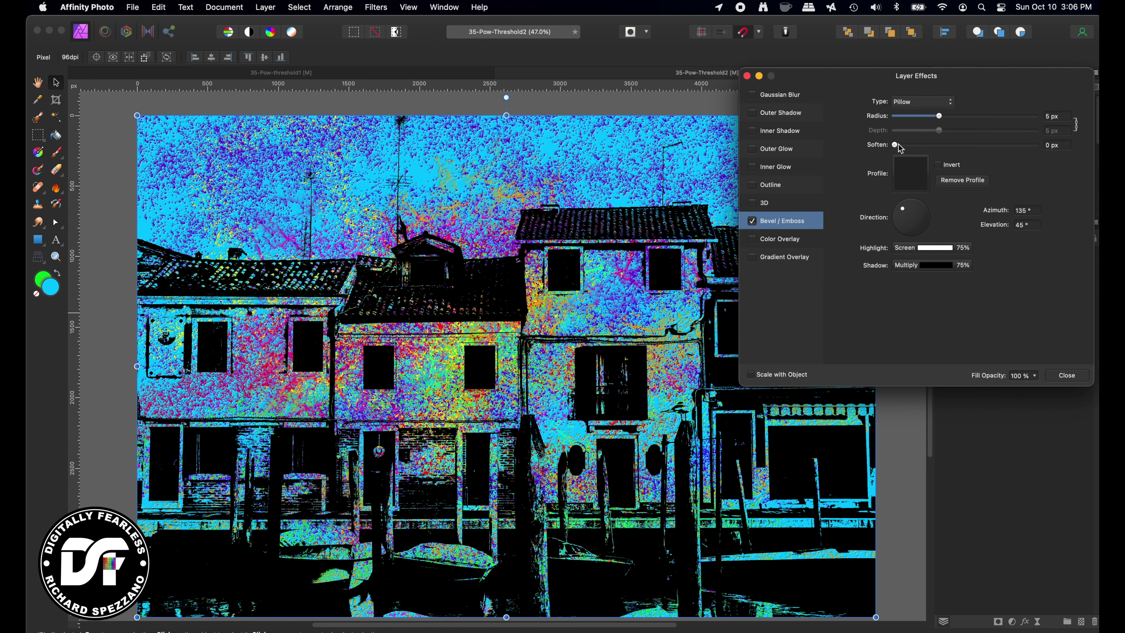
{"action": "left_click", "coordinate": [924, 103]}
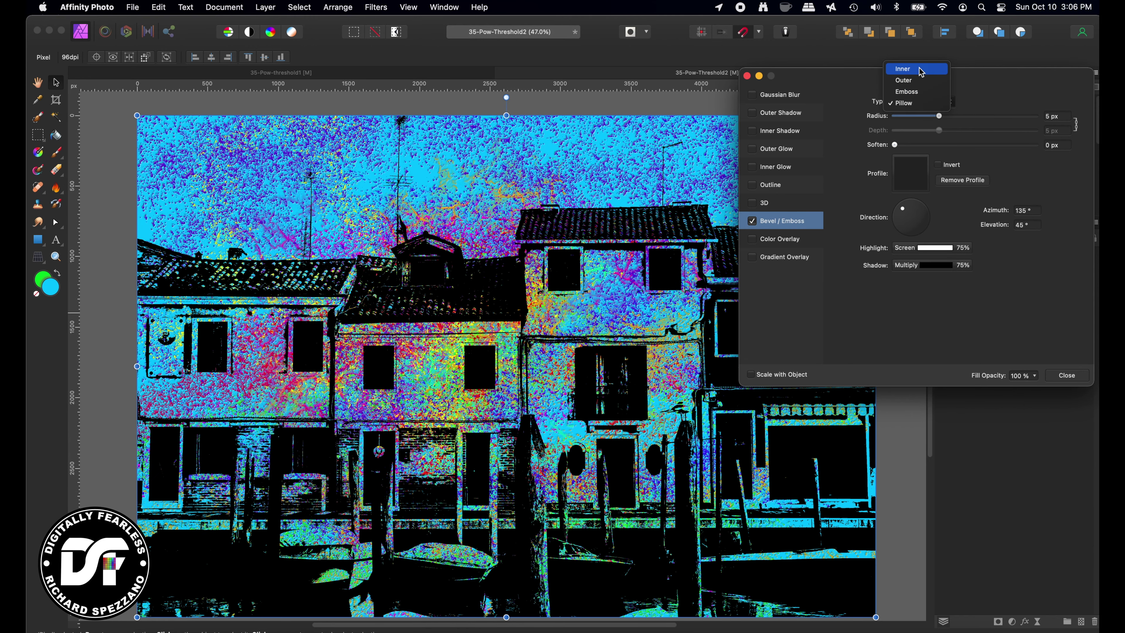
{"action": "left_click", "coordinate": [917, 80]}
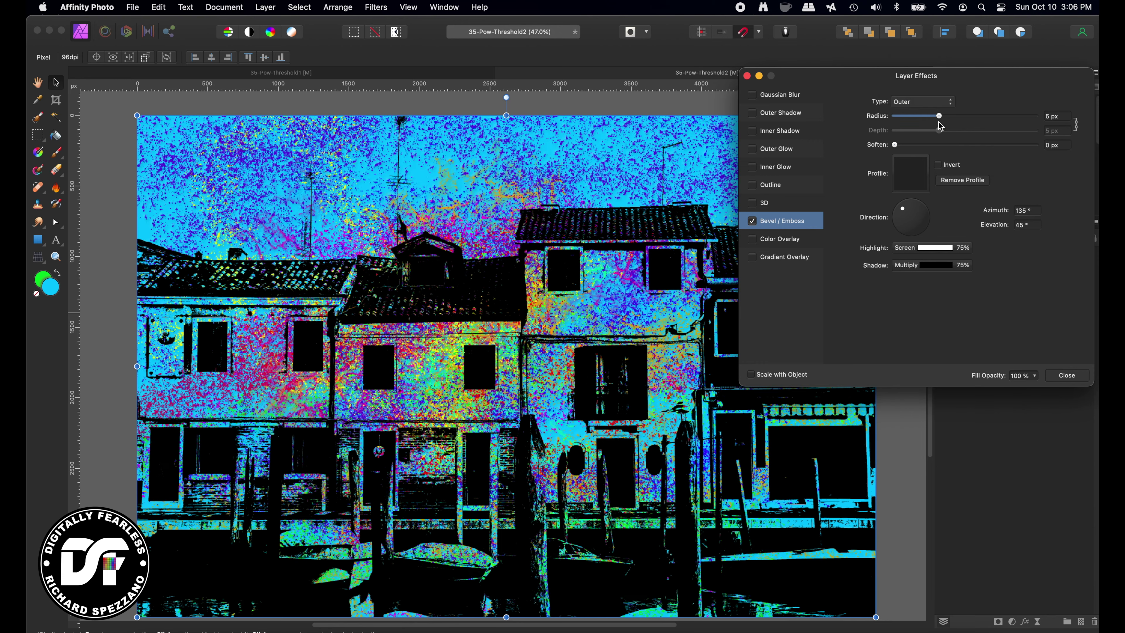
{"action": "left_click_drag", "start_coordinate": [964, 114], "coordinate": [890, 117]}
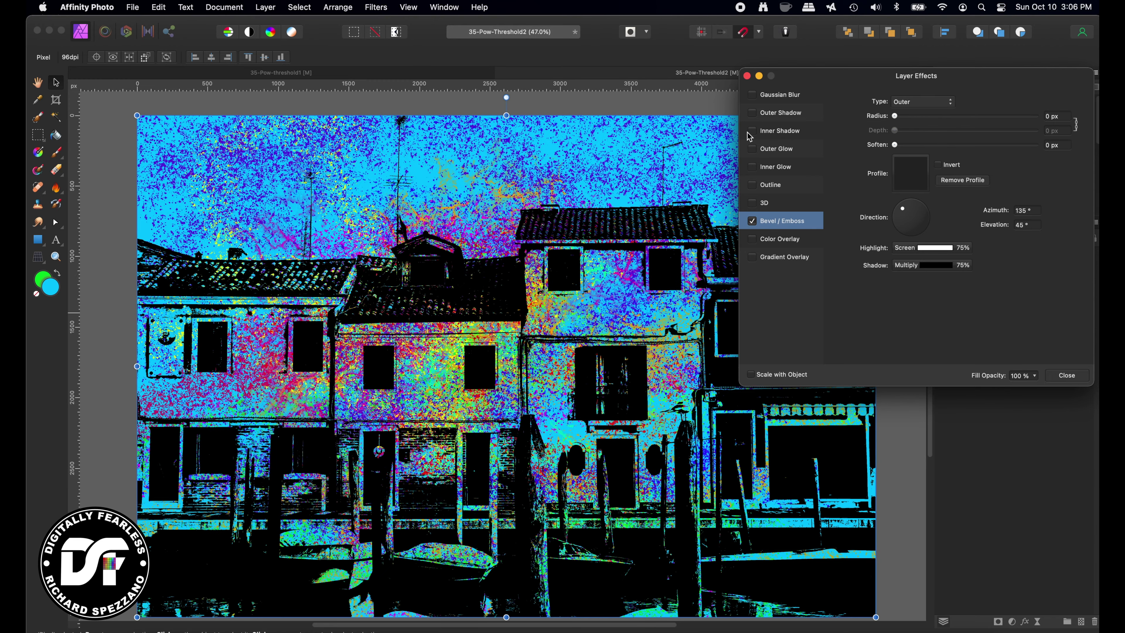
Disable Bevel / Emboss and apply a 23.1 px Gaussian Blur to the paint layer.
{"action": "left_click", "coordinate": [753, 221]}
{"action": "left_click", "coordinate": [752, 95]}
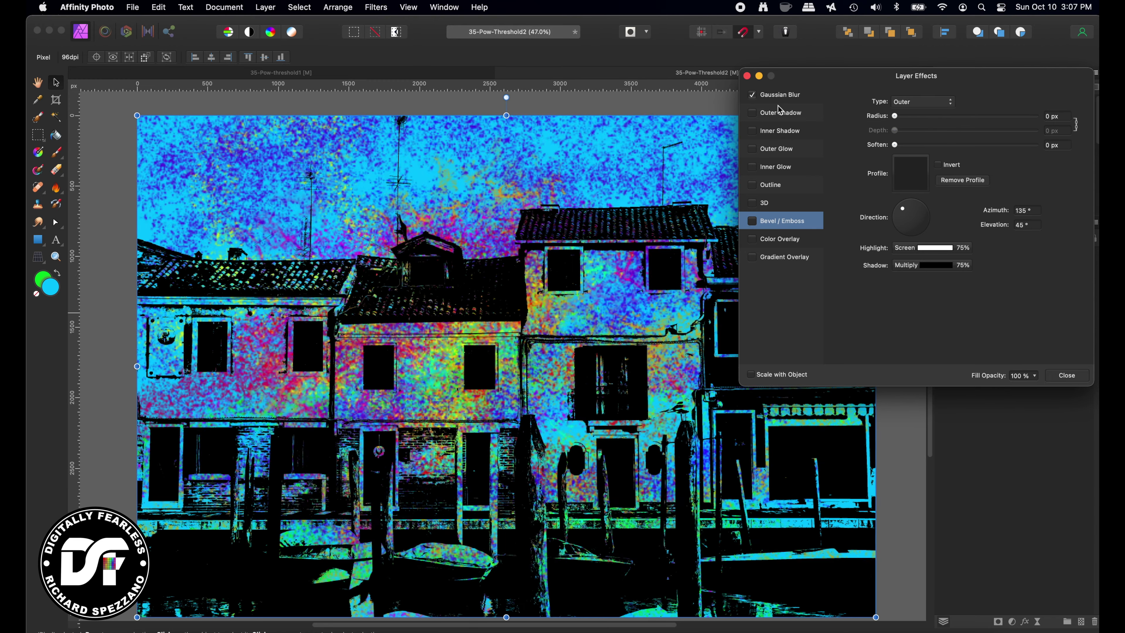
{"action": "left_click", "coordinate": [781, 101]}
{"action": "left_click_drag", "start_coordinate": [897, 104], "coordinate": [980, 109]}
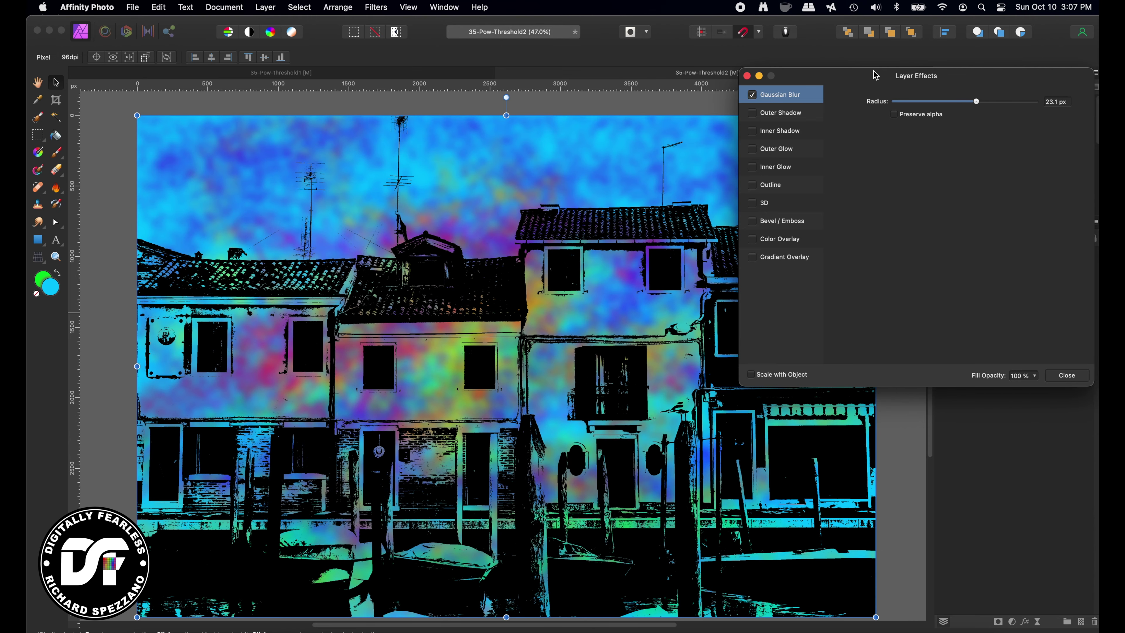
{"action": "left_click", "coordinate": [747, 76]}
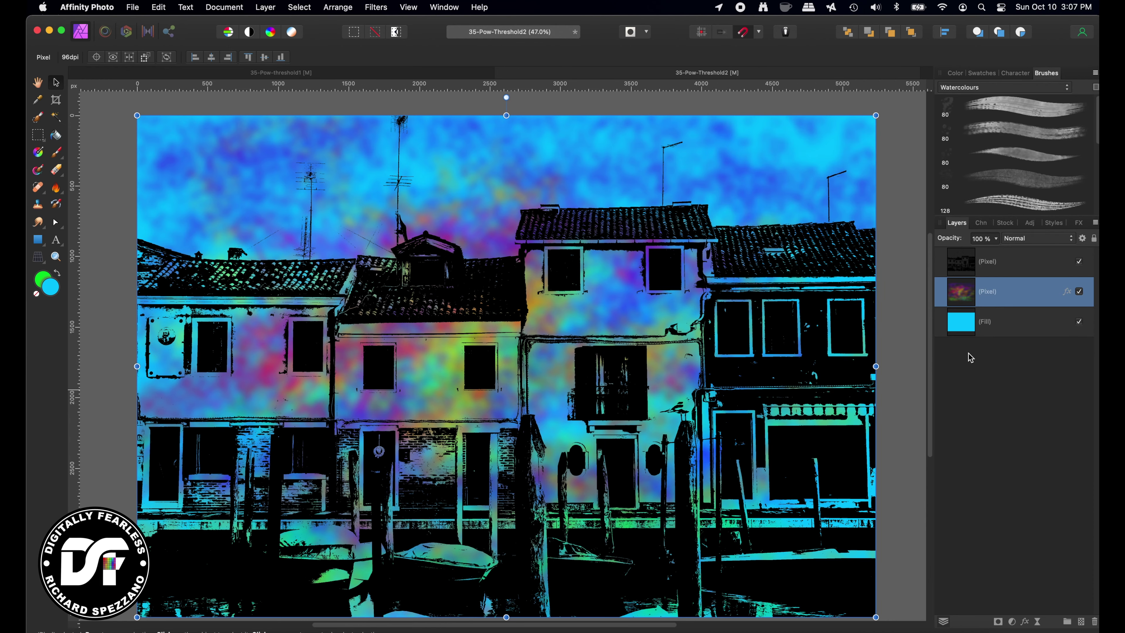
Give the houses layer an Emboss-type Bevel / Emboss of about 27 px, with 3D off.
{"action": "left_click", "coordinate": [965, 265]}
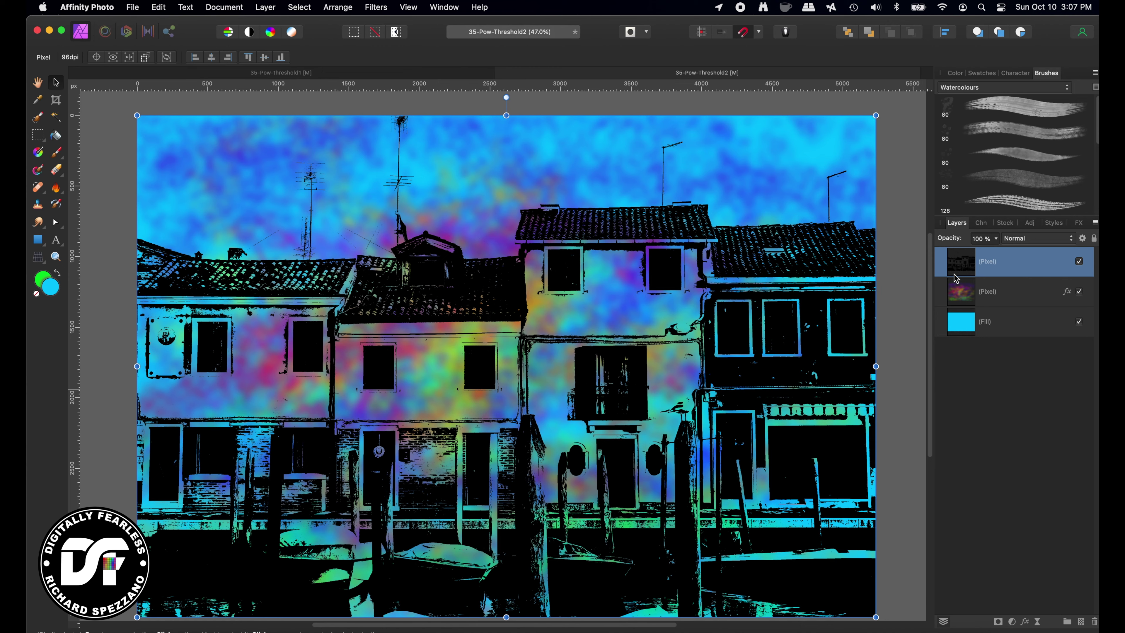
{"action": "left_click", "coordinate": [1025, 623]}
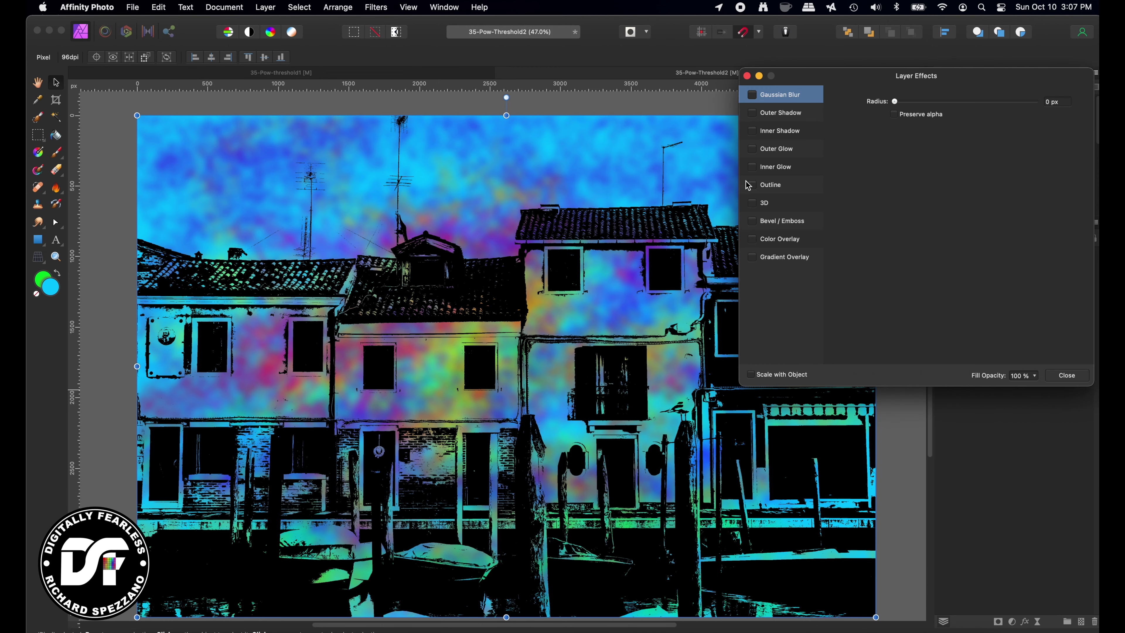
{"action": "left_click", "coordinate": [753, 207]}
{"action": "left_click", "coordinate": [753, 221]}
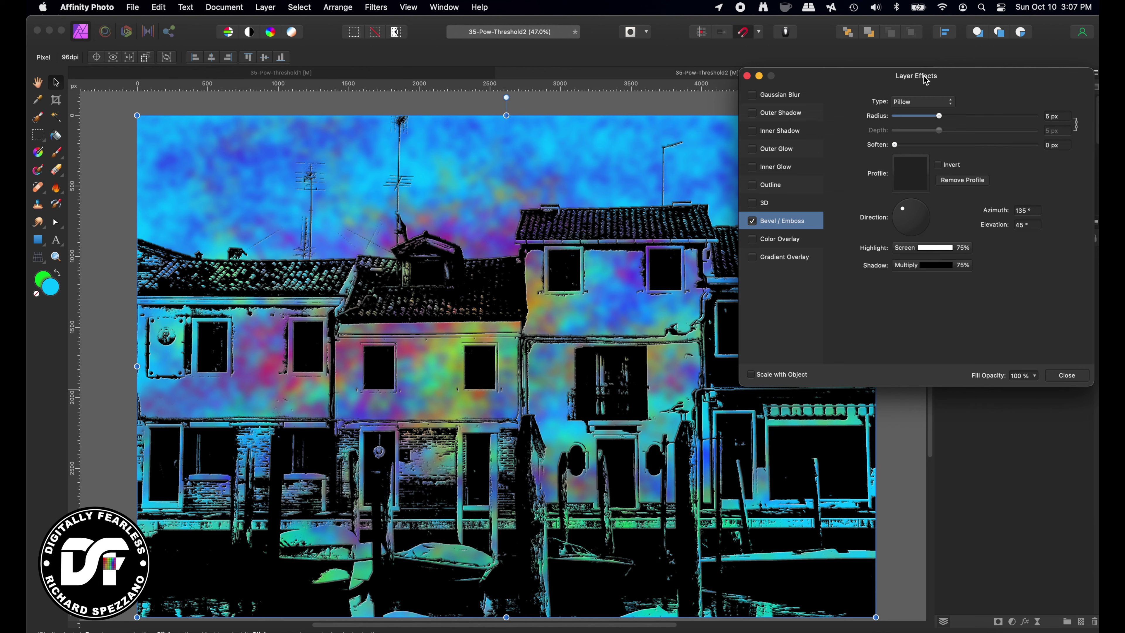
{"action": "left_click", "coordinate": [915, 105]}
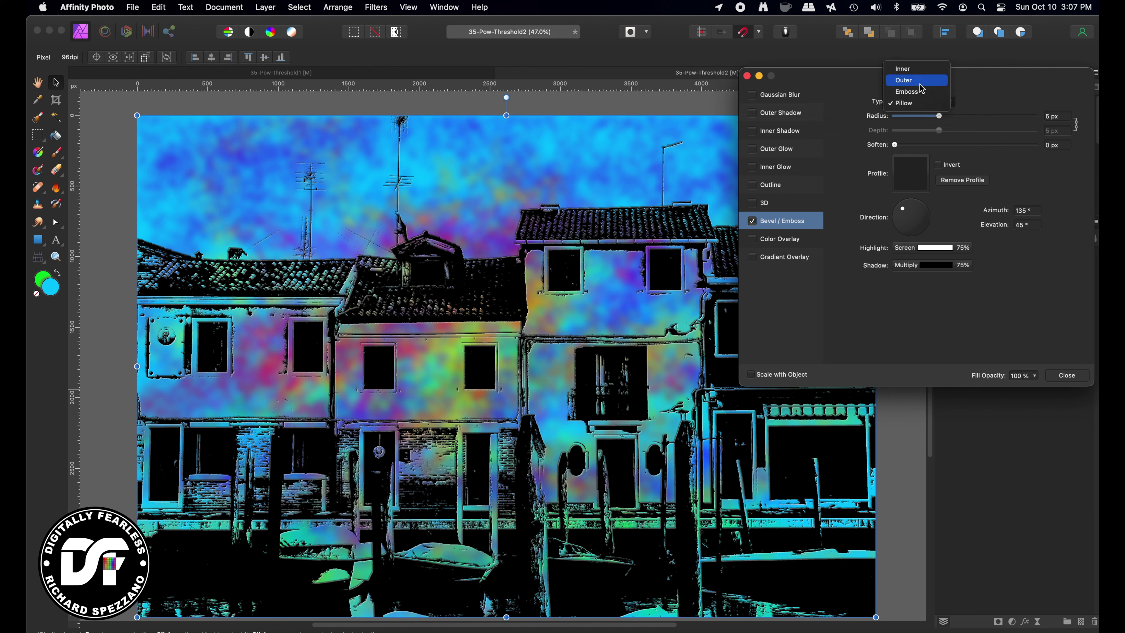
{"action": "left_click", "coordinate": [916, 92]}
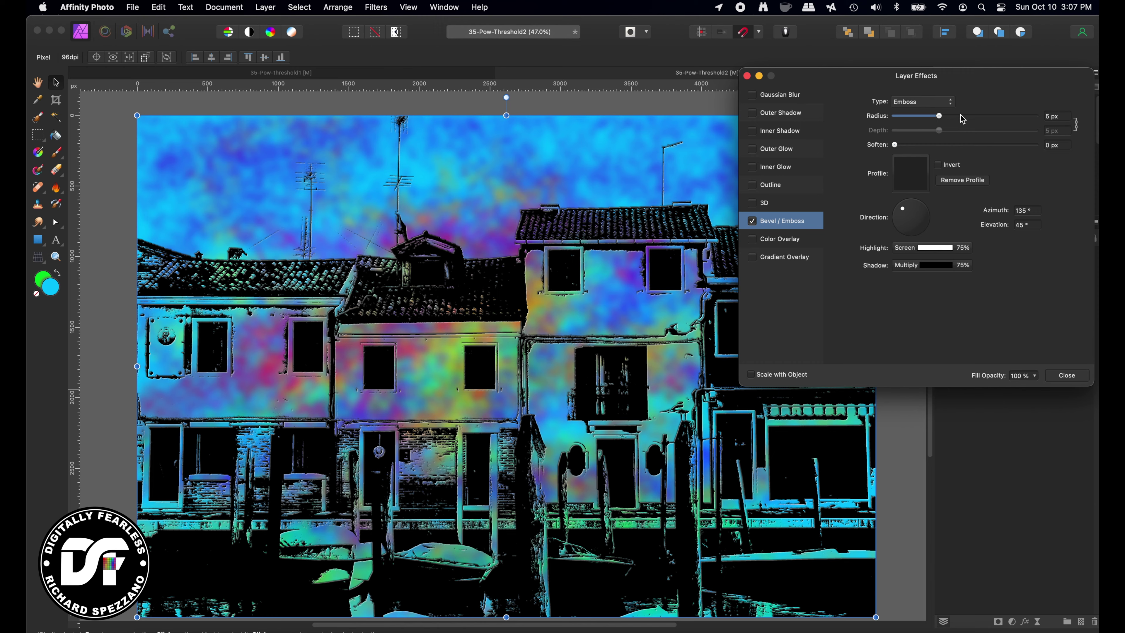
{"action": "mouse_move", "coordinate": [963, 118]}
{"action": "left_mouse_down"}
{"action": "mouse_move", "coordinate": [1000, 120]}
{"action": "mouse_move", "coordinate": [983, 119]}
{"action": "left_mouse_up"}
{"action": "mouse_move", "coordinate": [895, 145]}
{"action": "left_mouse_down"}
{"action": "mouse_move", "coordinate": [1019, 146]}
{"action": "mouse_move", "coordinate": [875, 155]}
{"action": "left_mouse_up"}
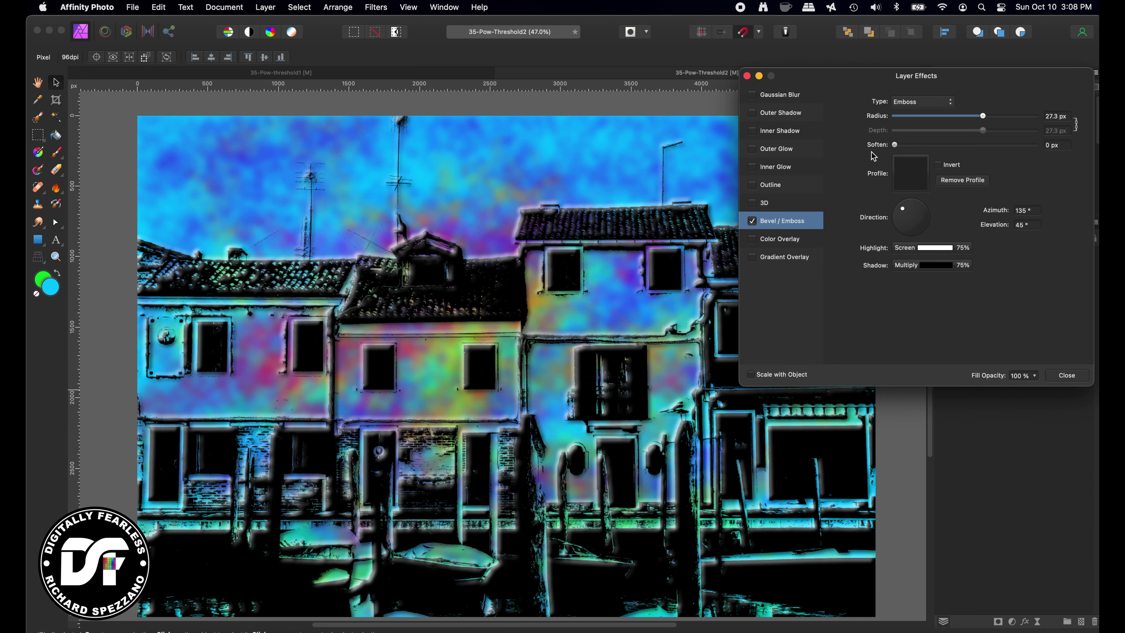
Try the Inner bevel style, then settle on Outer with a radius of about 43.7 px.
{"action": "left_click", "coordinate": [936, 102]}
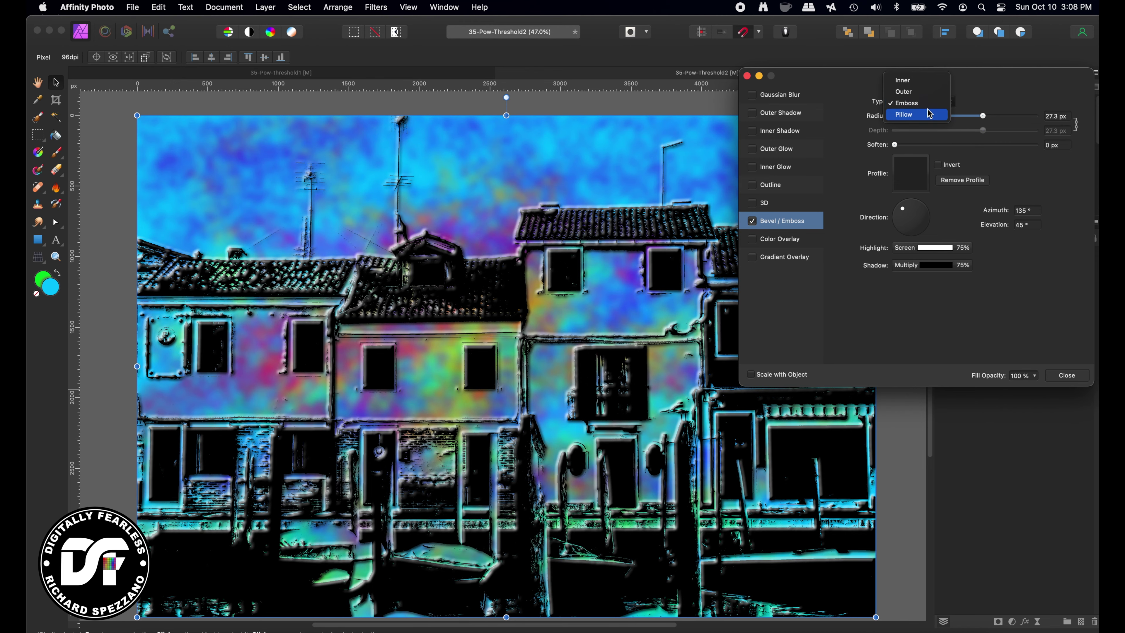
{"action": "left_click", "coordinate": [925, 81]}
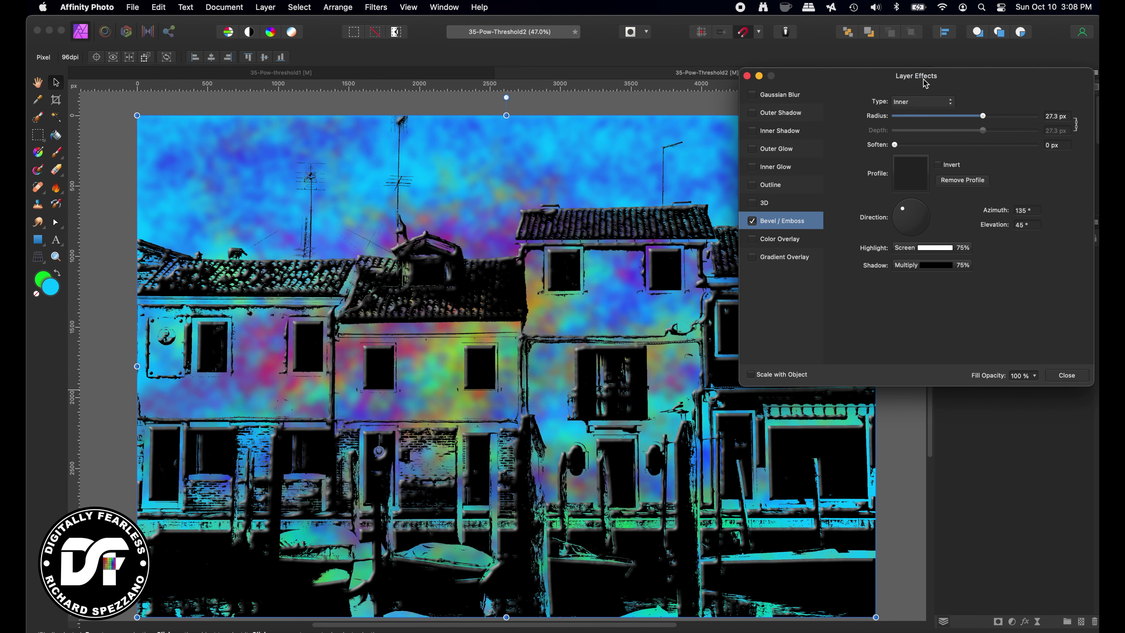
{"action": "left_click_drag", "start_coordinate": [983, 116], "coordinate": [1007, 127]}
{"action": "left_click", "coordinate": [922, 101]}
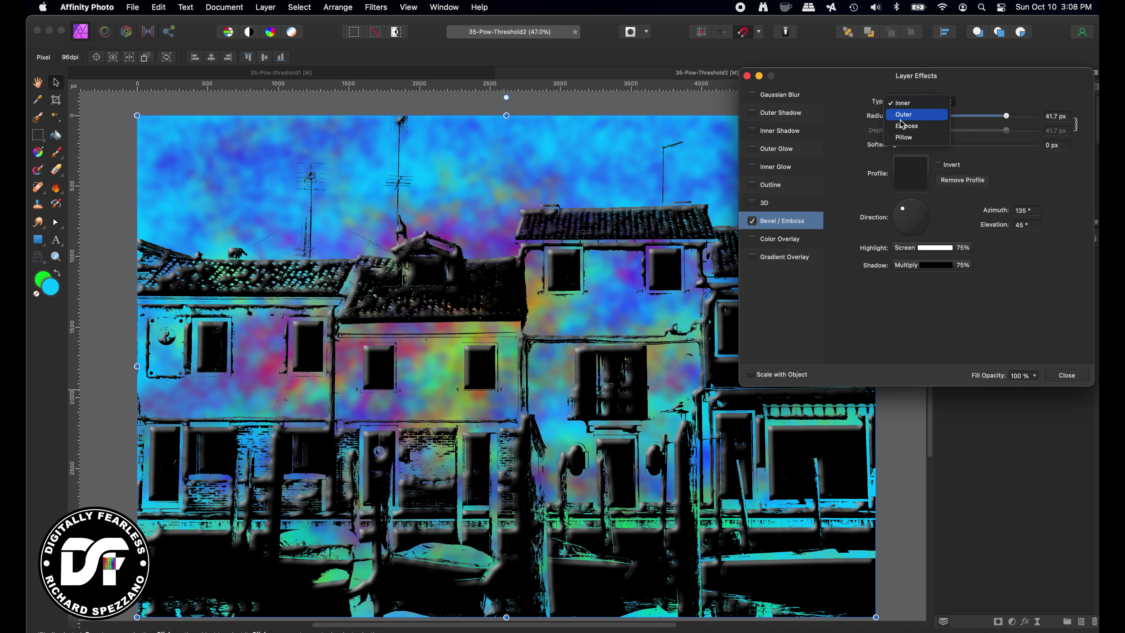
{"action": "left_click", "coordinate": [928, 115]}
{"action": "left_click_drag", "start_coordinate": [1006, 116], "coordinate": [1031, 122]}
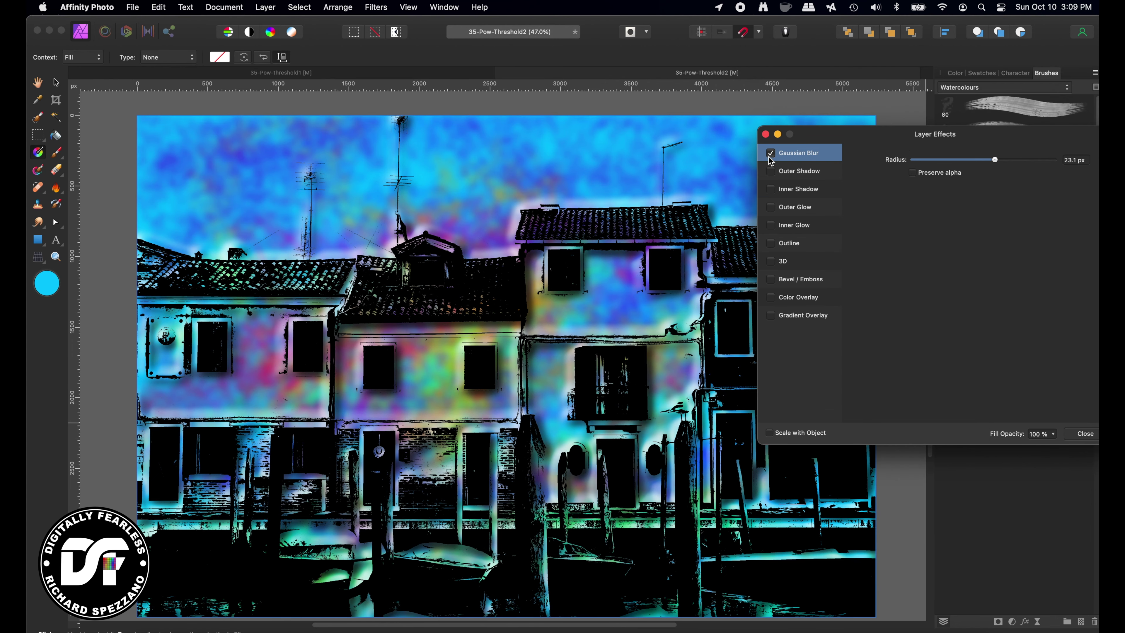
Replace the colour layer's Gaussian Blur with a 3D effect at about 31.5 px radius.
{"action": "left_click", "coordinate": [771, 154]}
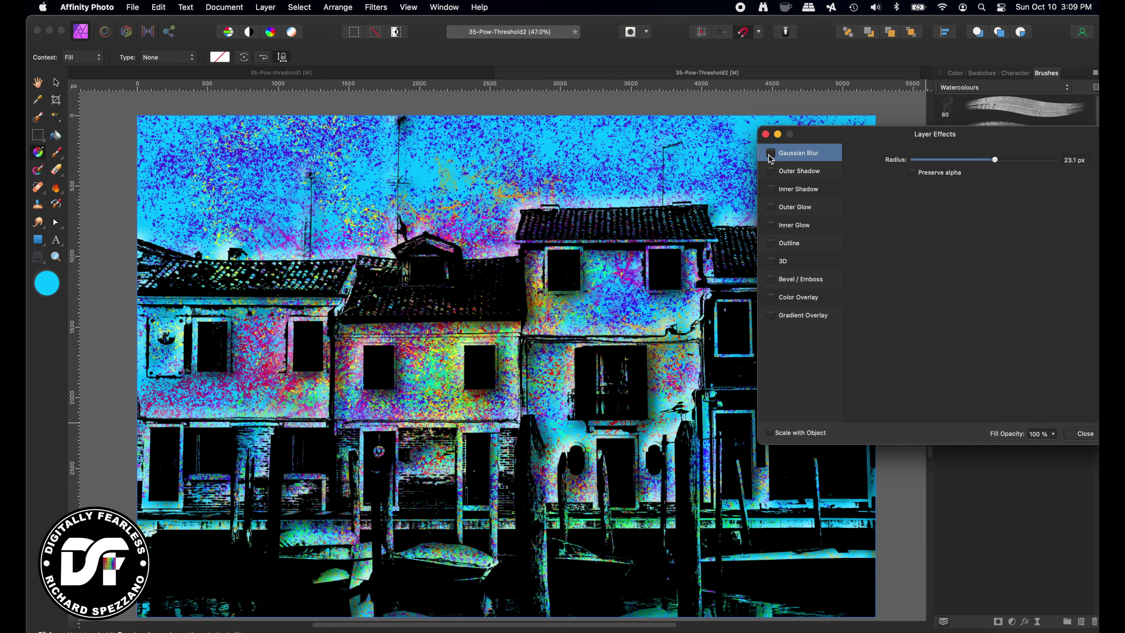
{"action": "left_click_drag", "start_coordinate": [807, 133], "coordinate": [773, 186]}
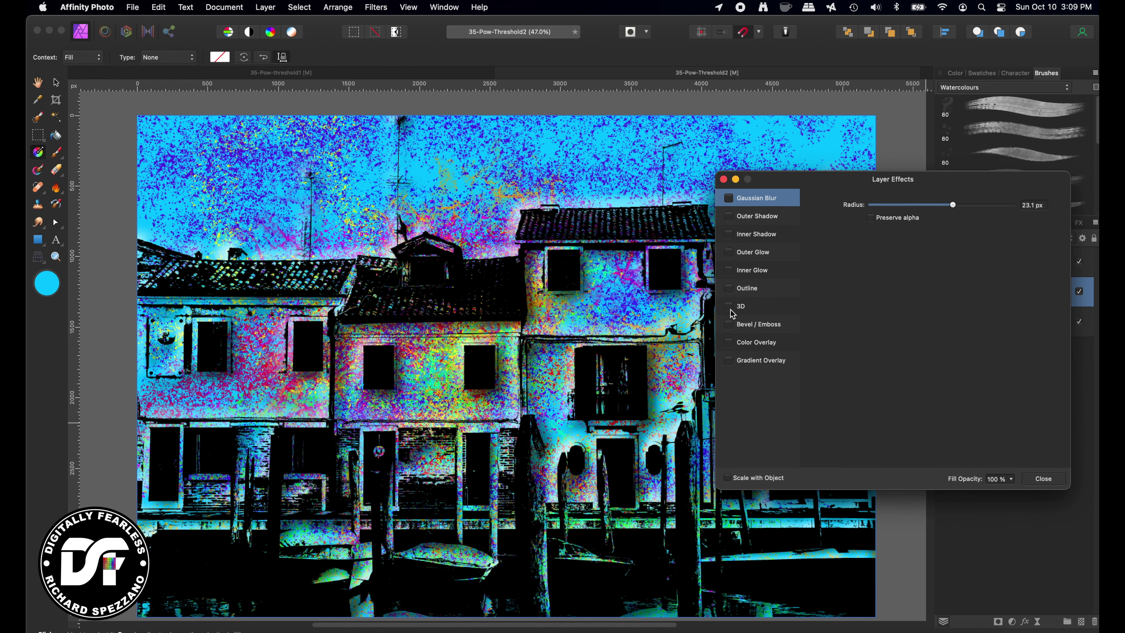
{"action": "left_click", "coordinate": [746, 308]}
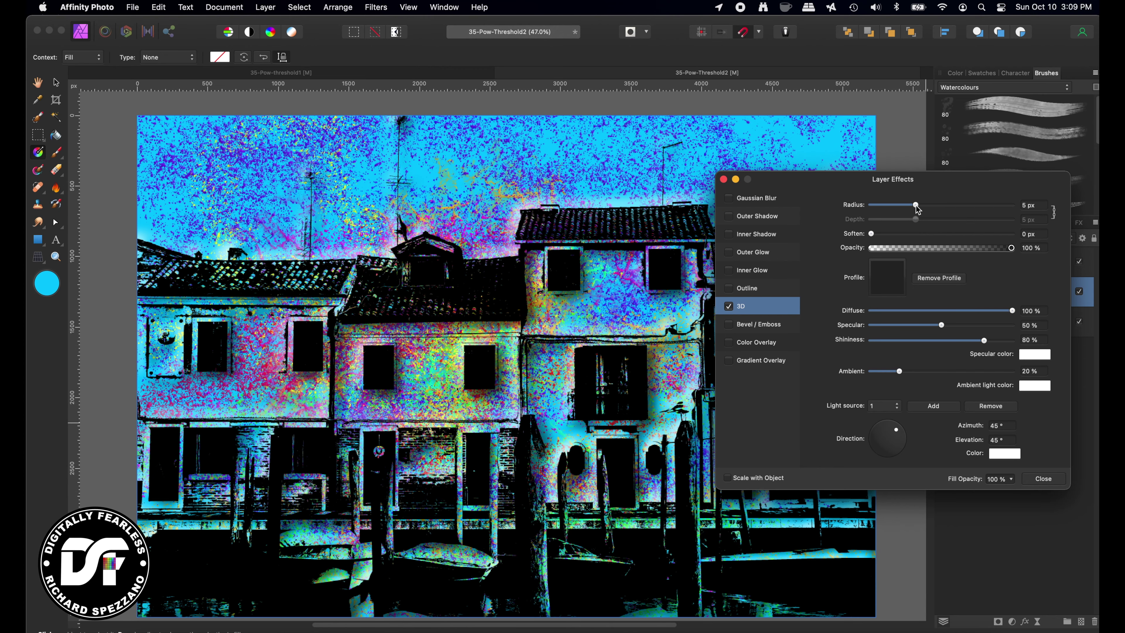
{"action": "mouse_move", "coordinate": [916, 206]}
{"action": "left_mouse_down"}
{"action": "mouse_move", "coordinate": [979, 208]}
{"action": "mouse_move", "coordinate": [967, 212]}
{"action": "left_mouse_up"}
{"action": "left_click", "coordinate": [724, 179]}
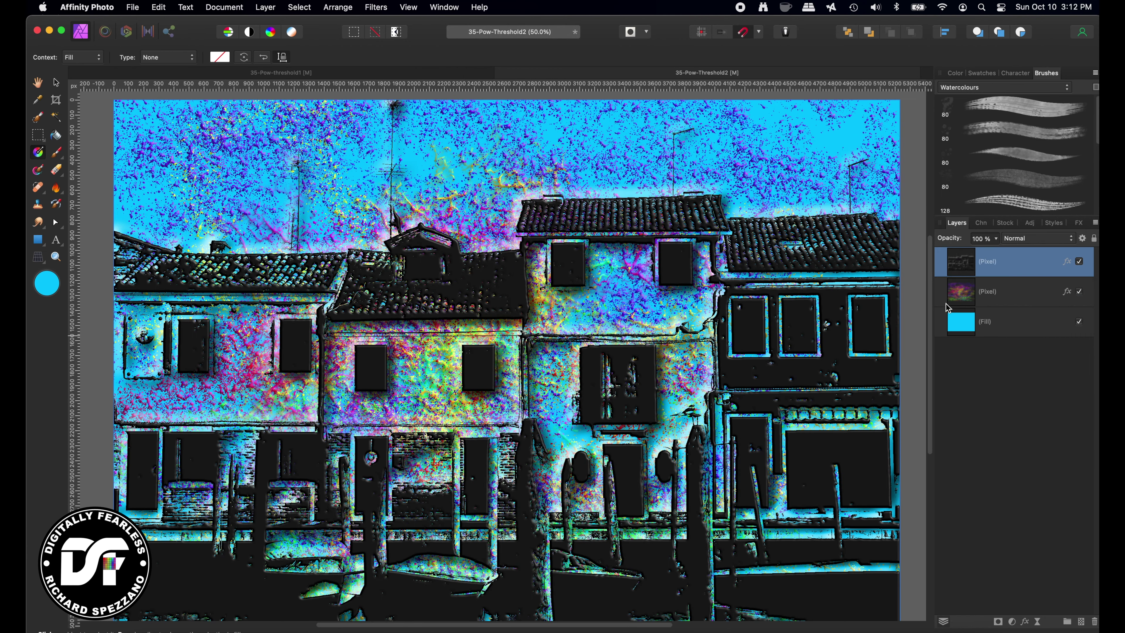
Recolour the Fill layer from cyan to deep blue #0016FF using the colour chooser wheel.
{"action": "left_click", "coordinate": [1017, 292]}
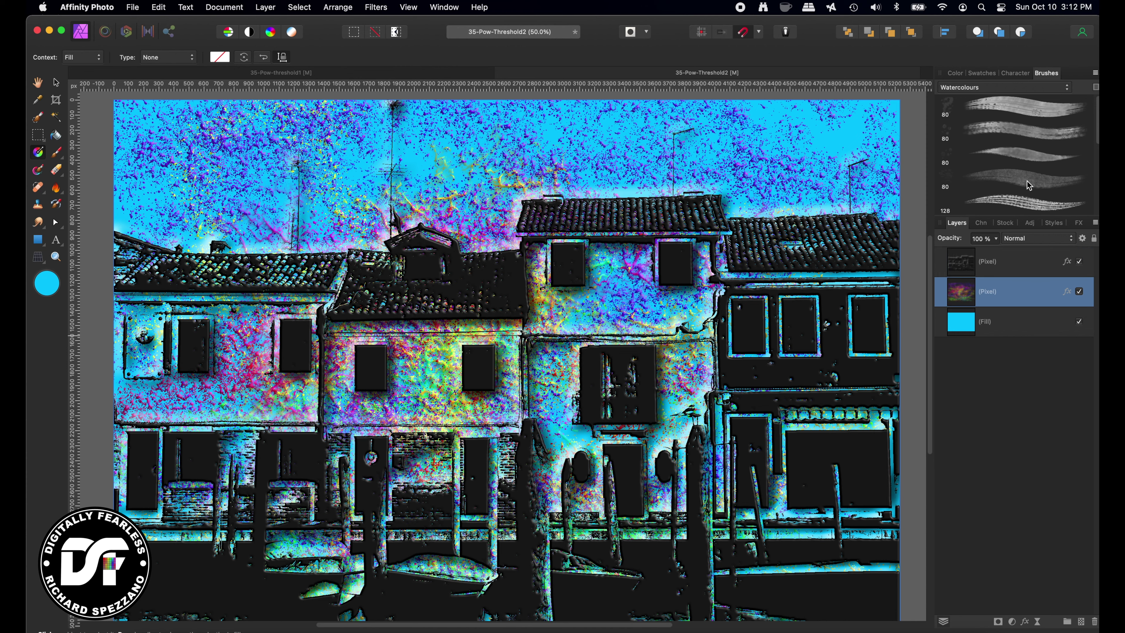
{"action": "left_click", "coordinate": [1009, 134]}
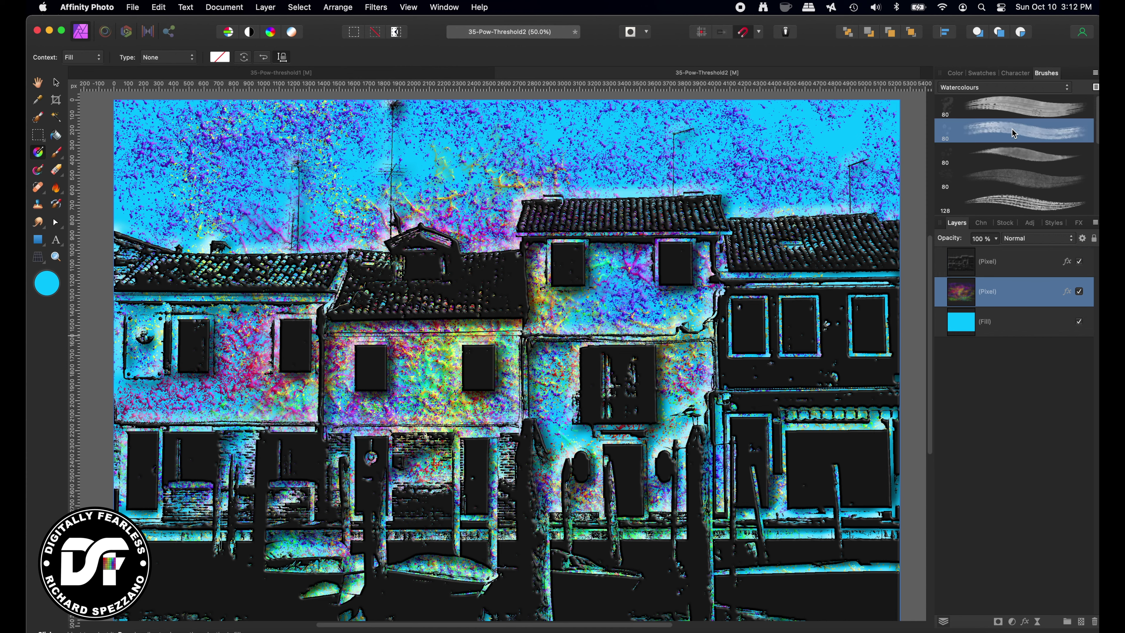
{"action": "left_click", "coordinate": [46, 280]}
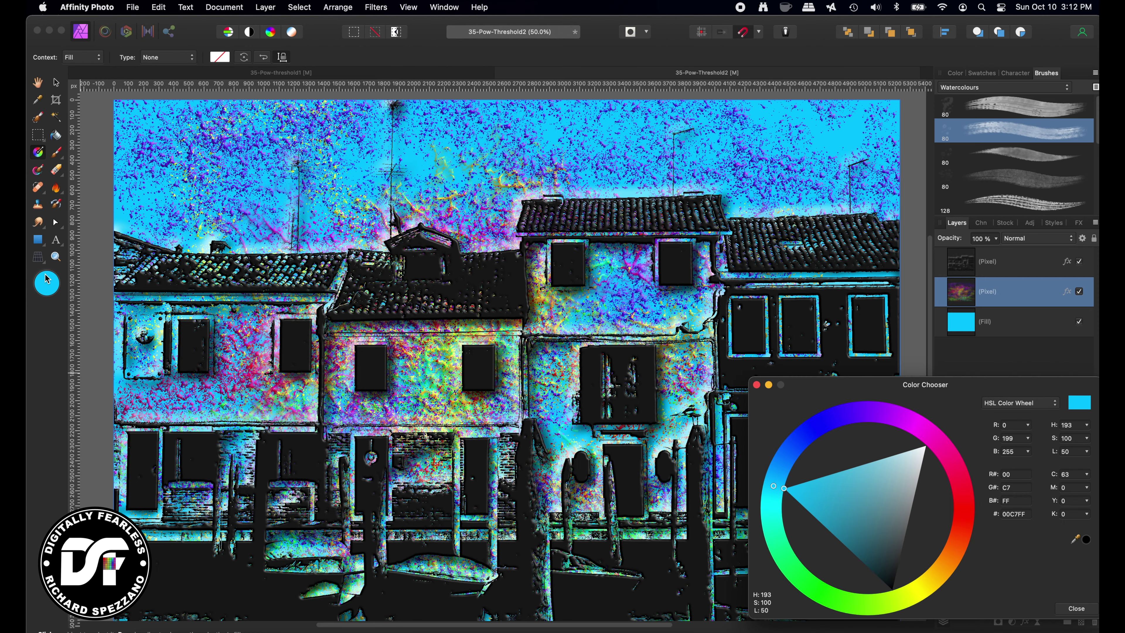
{"action": "left_click_drag", "start_coordinate": [954, 390], "coordinate": [263, 351]}
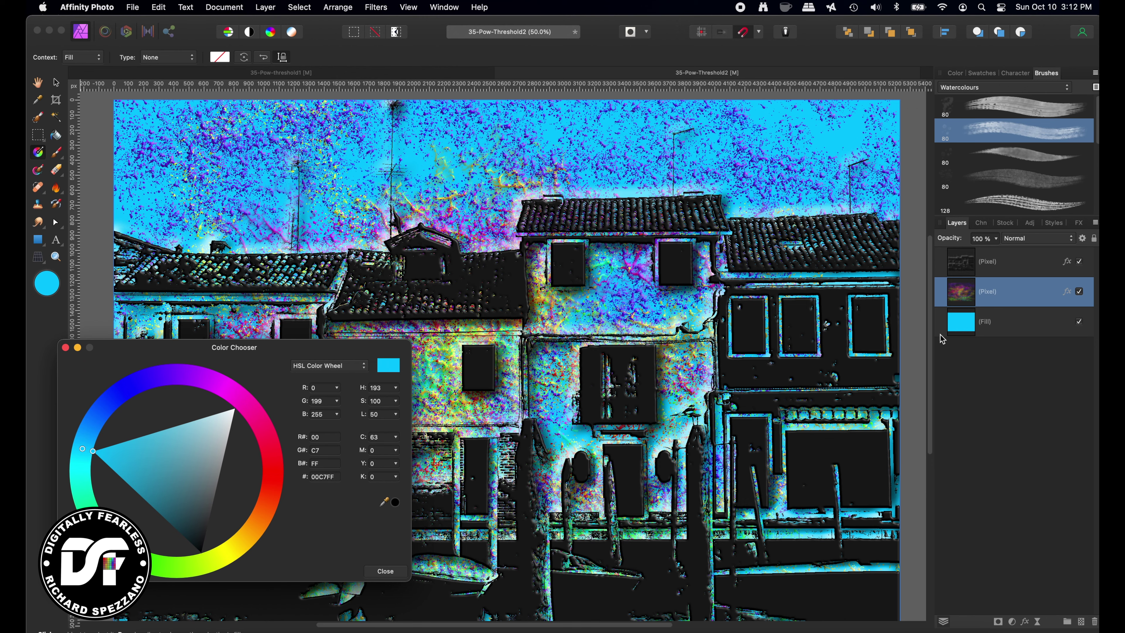
{"action": "left_click", "coordinate": [959, 328]}
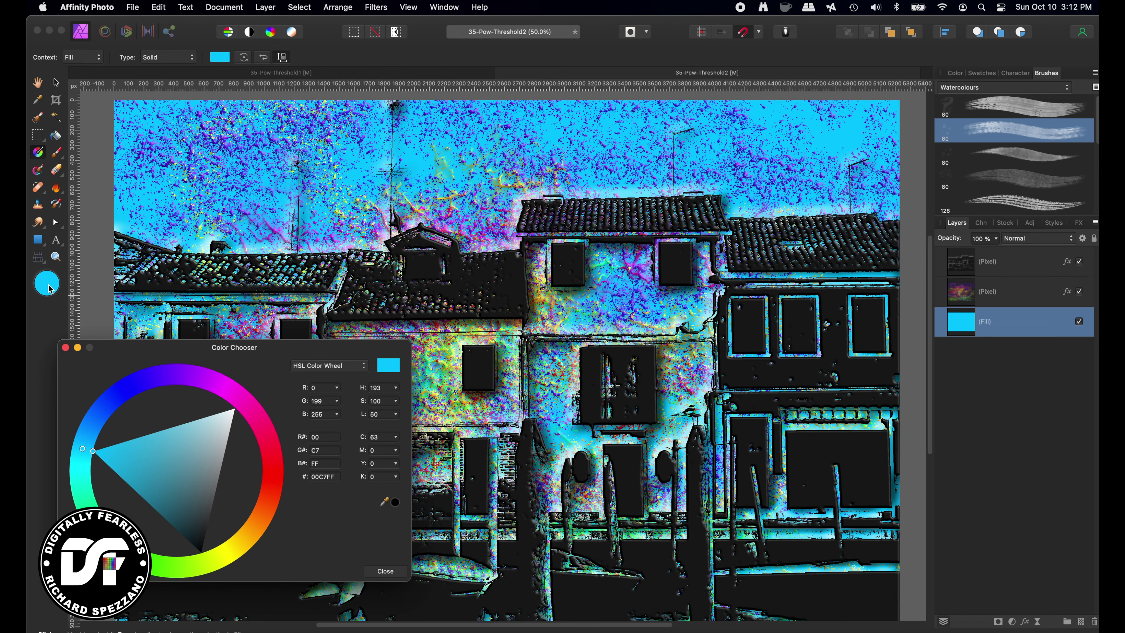
{"action": "left_click", "coordinate": [275, 468]}
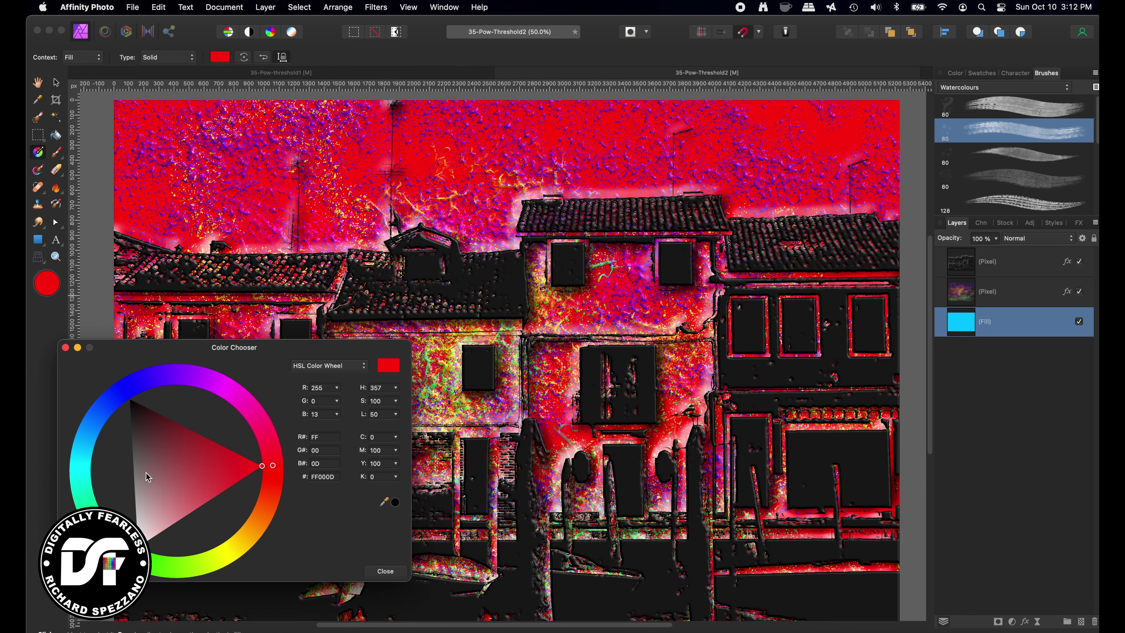
{"action": "left_click", "coordinate": [118, 547]}
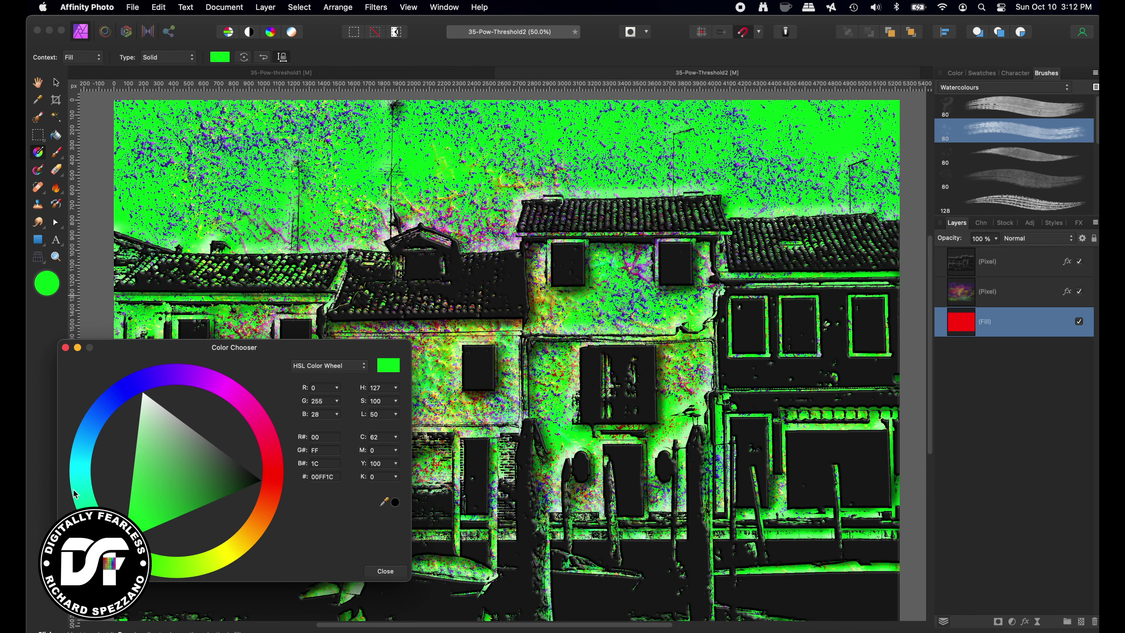
{"action": "left_click", "coordinate": [80, 484]}
{"action": "mouse_move", "coordinate": [80, 483]}
{"action": "left_mouse_down"}
{"action": "mouse_move", "coordinate": [107, 401]}
{"action": "mouse_move", "coordinate": [186, 390]}
{"action": "mouse_move", "coordinate": [127, 402]}
{"action": "left_mouse_up"}
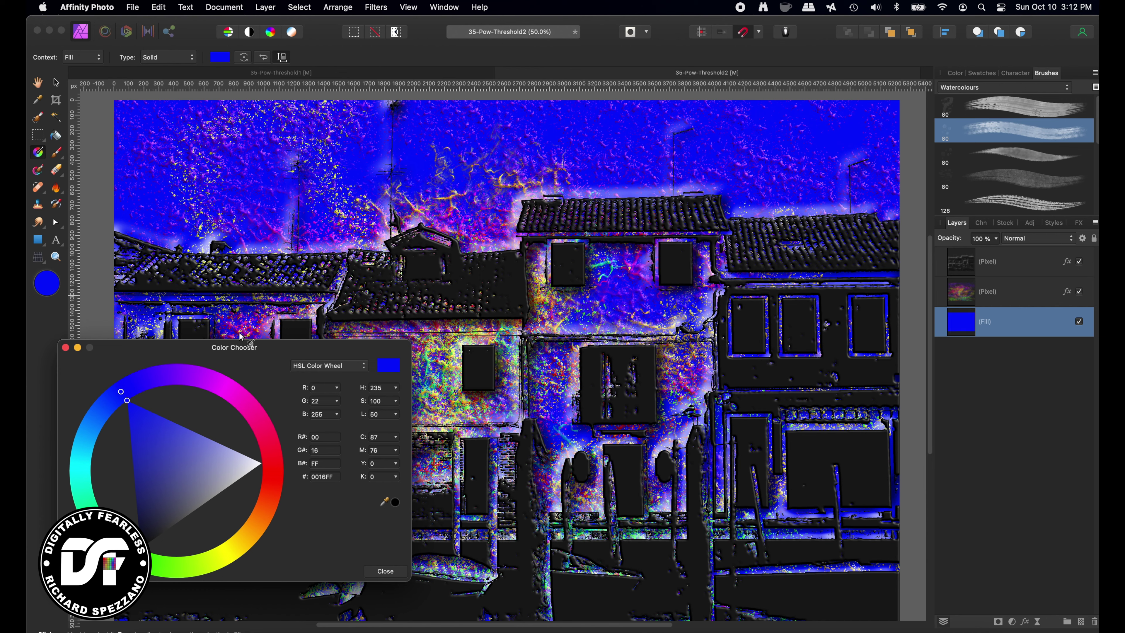
{"action": "left_click", "coordinate": [973, 295]}
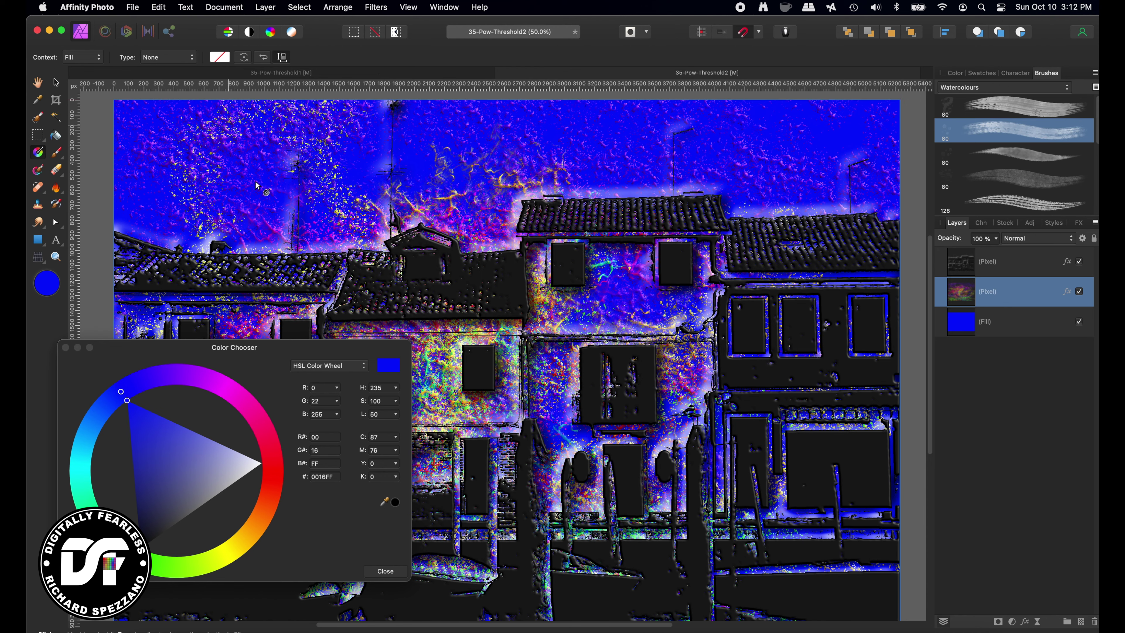
Paint red watercolour strokes over the facades with a 428 px brush.
{"action": "left_click", "coordinate": [61, 148]}
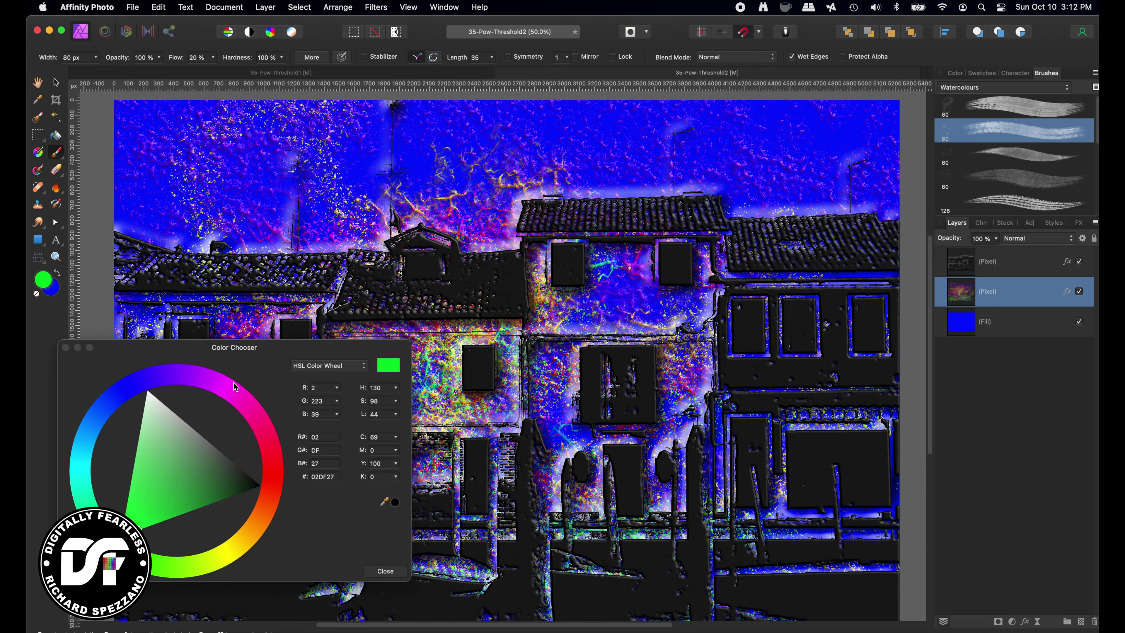
{"action": "left_click", "coordinate": [231, 390]}
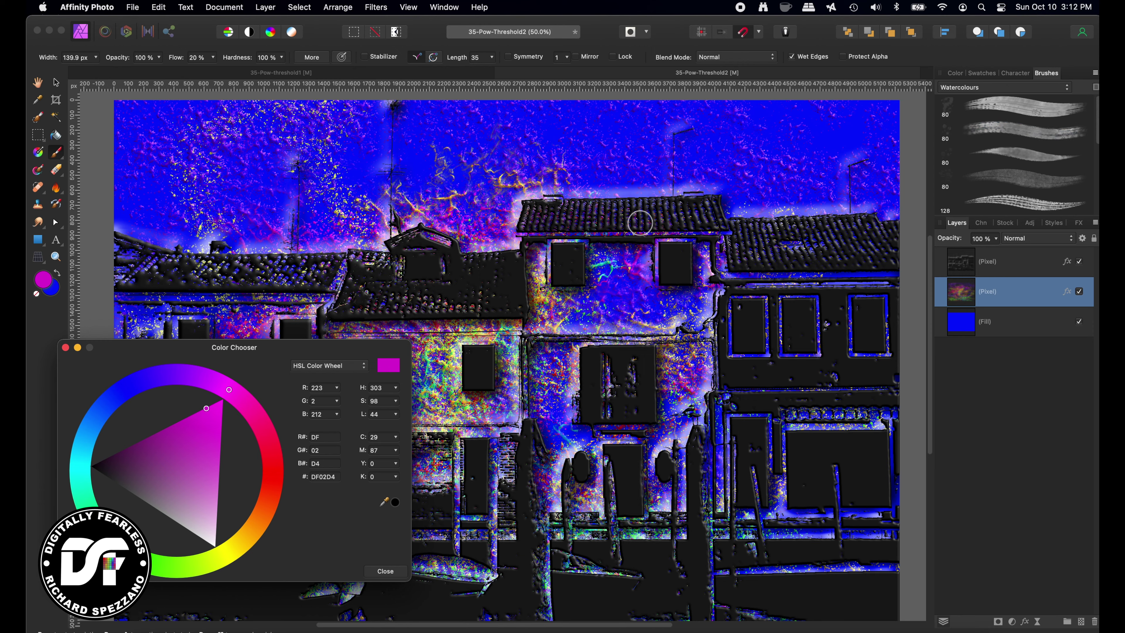
{"action": "mouse_move", "coordinate": [640, 223]}
{"action": "left_mouse_down"}
{"action": "mouse_move", "coordinate": [804, 195]}
{"action": "mouse_move", "coordinate": [376, 252]}
{"action": "mouse_move", "coordinate": [761, 376]}
{"action": "mouse_move", "coordinate": [437, 467]}
{"action": "mouse_move", "coordinate": [507, 614]}
{"action": "left_mouse_up"}
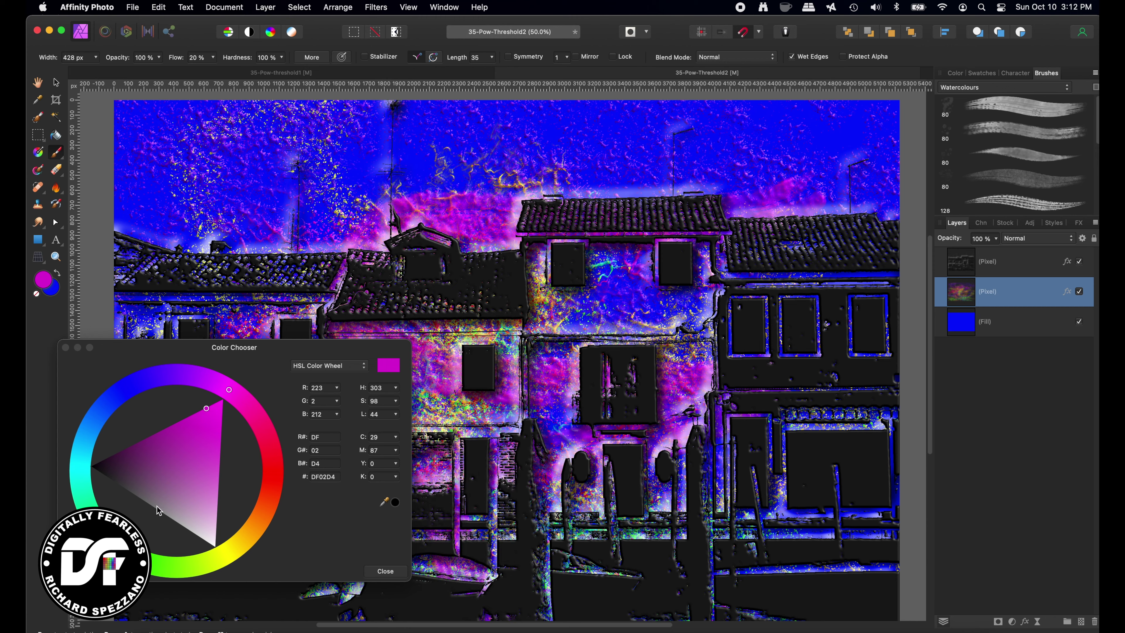
{"action": "left_click", "coordinate": [269, 494]}
{"action": "mouse_move", "coordinate": [507, 552]}
{"action": "left_mouse_down"}
{"action": "mouse_move", "coordinate": [642, 443]}
{"action": "mouse_move", "coordinate": [683, 372]}
{"action": "mouse_move", "coordinate": [465, 465]}
{"action": "left_mouse_up"}
Paint green #02DF13 strokes on the facades, undo the sky stroke, and pick yellow #DFD302.
{"action": "left_click_drag", "start_coordinate": [129, 359], "coordinate": [775, 227]}
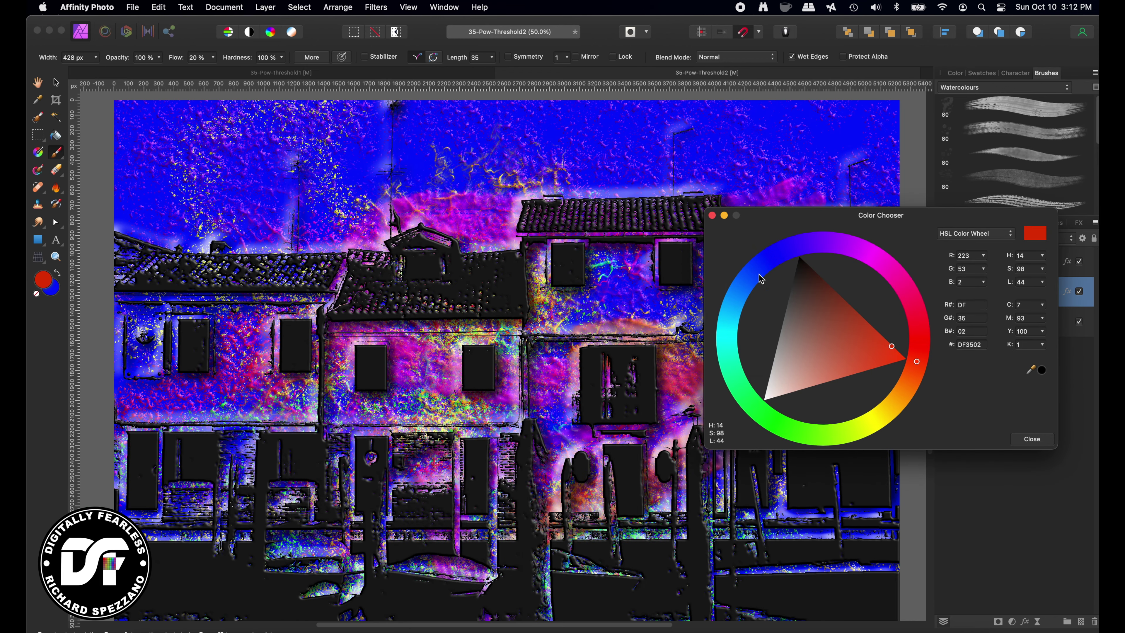
{"action": "left_click", "coordinate": [775, 412]}
{"action": "mouse_move", "coordinate": [532, 354]}
{"action": "left_mouse_down"}
{"action": "mouse_move", "coordinate": [377, 328]}
{"action": "mouse_move", "coordinate": [239, 514]}
{"action": "mouse_move", "coordinate": [257, 398]}
{"action": "mouse_move", "coordinate": [443, 549]}
{"action": "mouse_move", "coordinate": [727, 548]}
{"action": "mouse_move", "coordinate": [336, 599]}
{"action": "mouse_move", "coordinate": [301, 430]}
{"action": "left_mouse_up"}
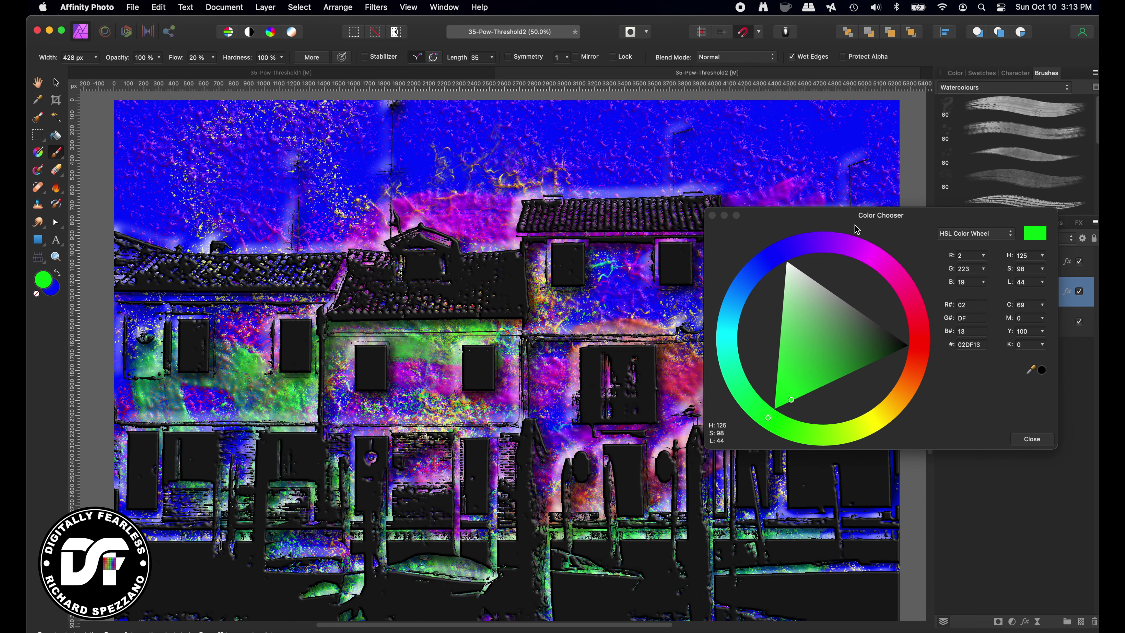
{"action": "mouse_move", "coordinate": [857, 189]}
{"action": "left_mouse_down"}
{"action": "mouse_move", "coordinate": [711, 144]}
{"action": "mouse_move", "coordinate": [700, 167]}
{"action": "left_mouse_up"}
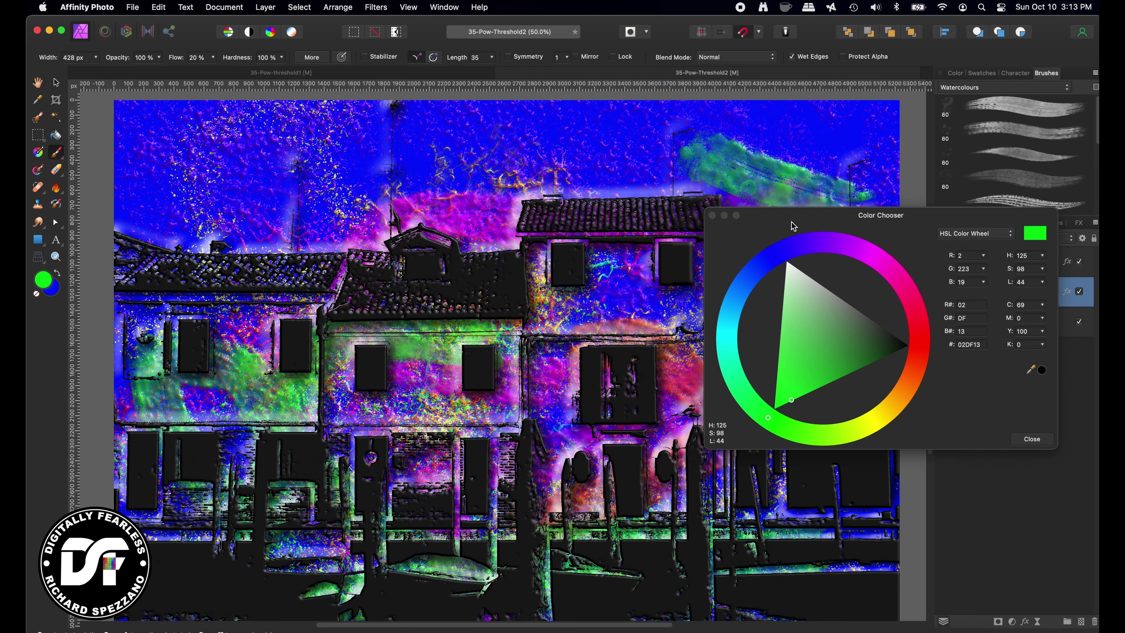
{"action": "key", "text": "super+z"}
{"action": "mouse_move", "coordinate": [837, 219]}
{"action": "left_mouse_down"}
{"action": "mouse_move", "coordinate": [641, 216]}
{"action": "mouse_move", "coordinate": [173, 104]}
{"action": "mouse_move", "coordinate": [206, 129]}
{"action": "mouse_move", "coordinate": [237, 117]}
{"action": "left_mouse_up"}
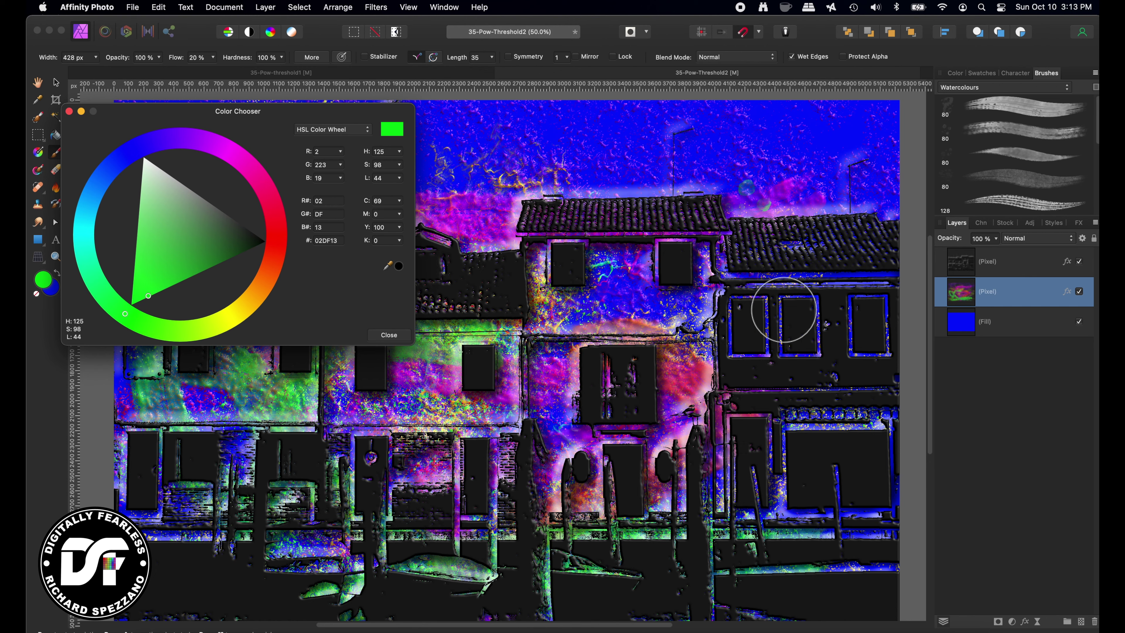
{"action": "left_click", "coordinate": [233, 316]}
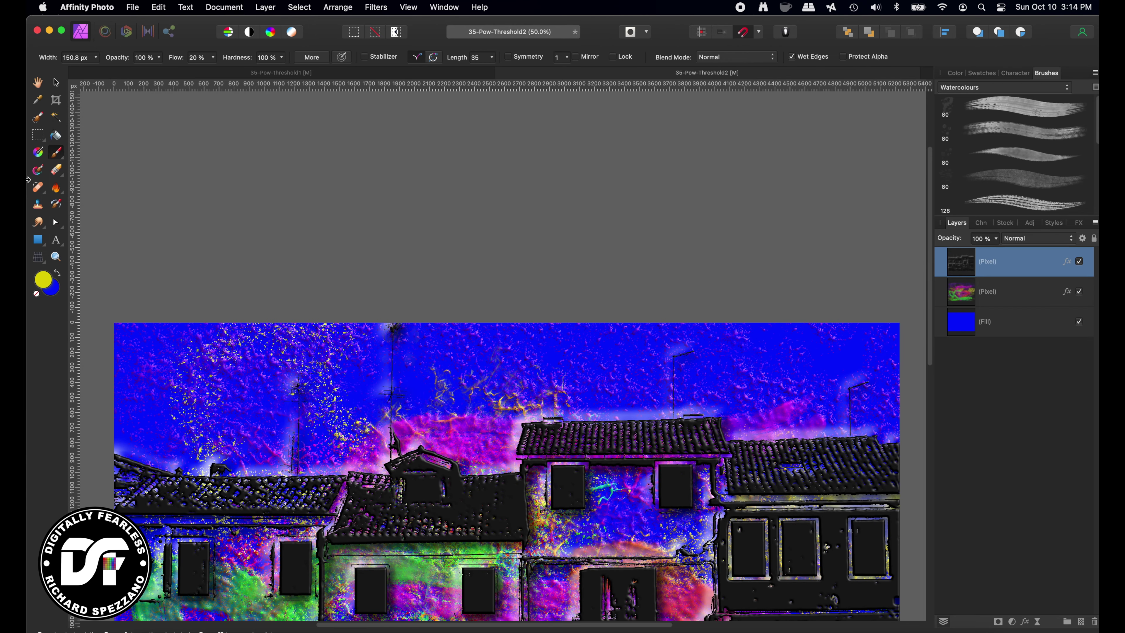
Erase the right-hand antenna's pole and crossbar with a roughly 336 px eraser brush.
{"action": "left_click", "coordinate": [57, 172]}
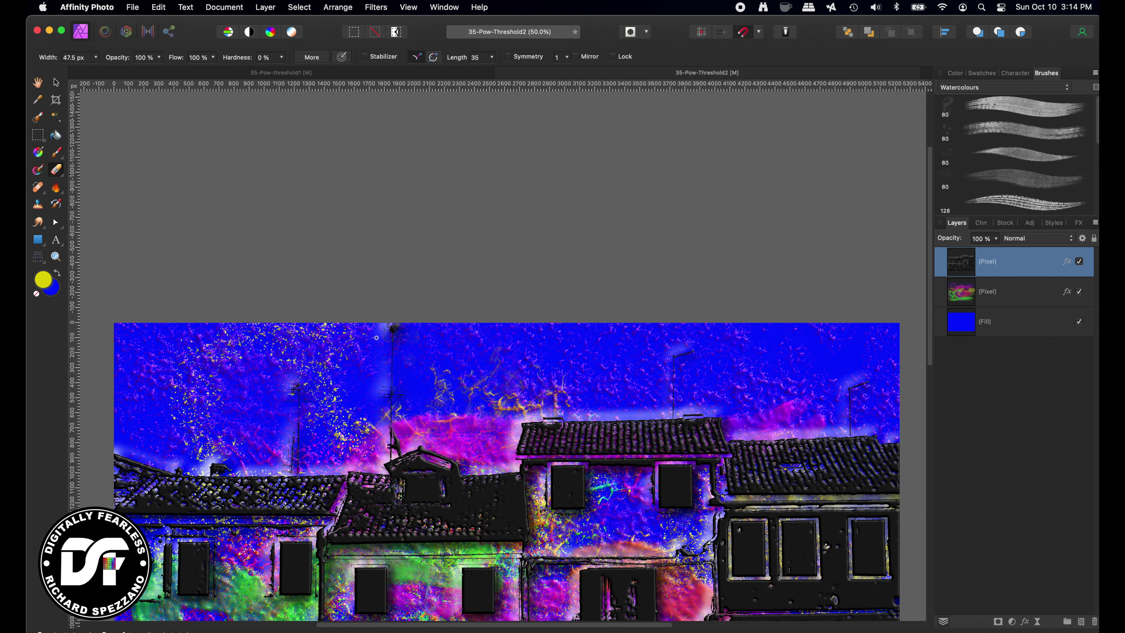
{"action": "key", "text": "bracketright"}
{"action": "key", "text": "bracketright"}
{"action": "key", "text": "bracketright"}
{"action": "key", "text": "bracketright"}
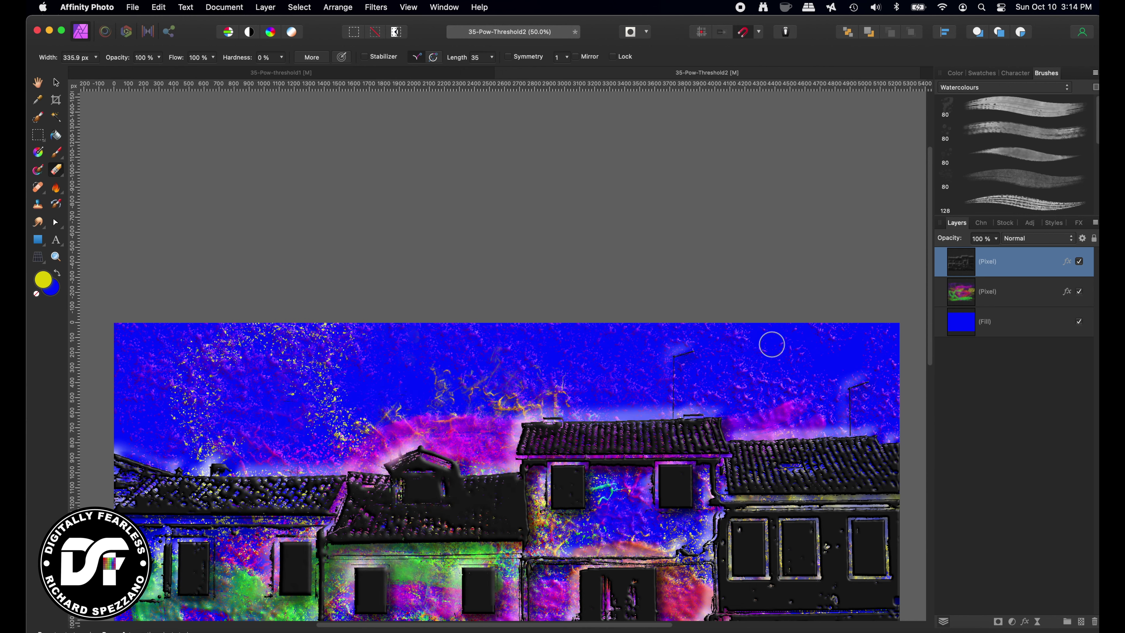
{"action": "left_click_drag", "start_coordinate": [676, 352], "coordinate": [672, 405]}
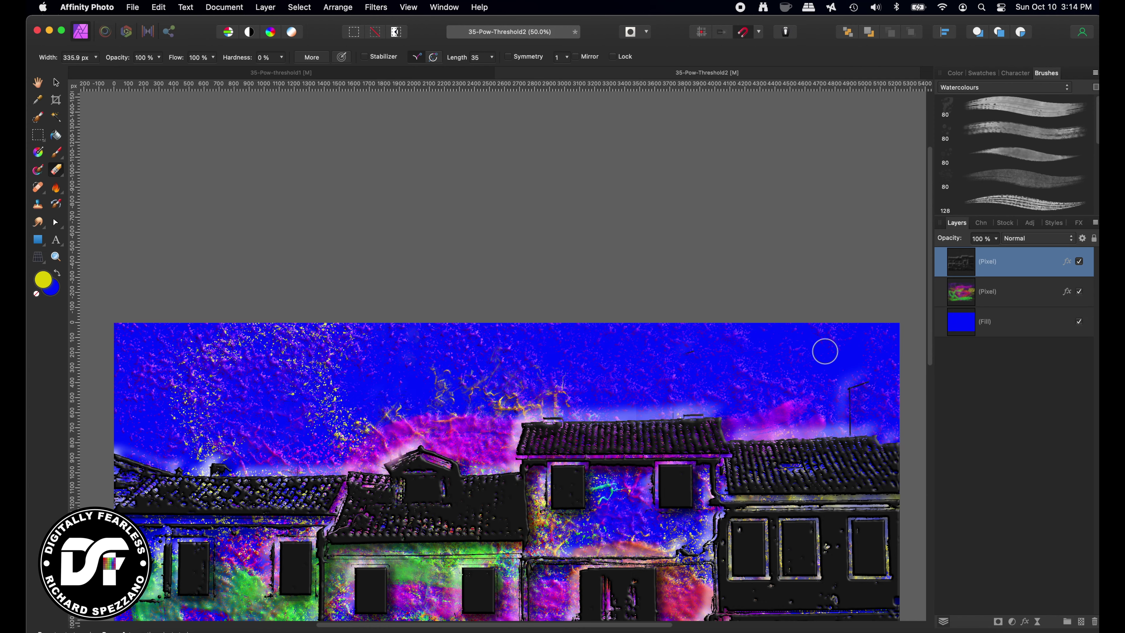
{"action": "left_click_drag", "start_coordinate": [850, 386], "coordinate": [855, 424]}
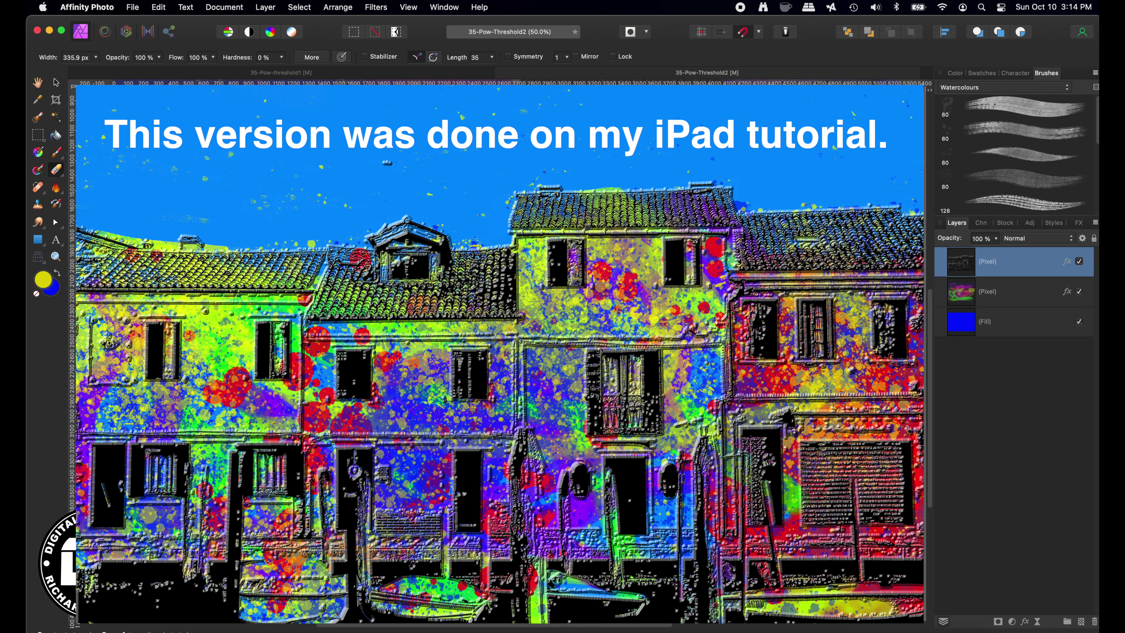
{"action": "scroll", "coordinate": [499, 355], "scroll_direction": "up", "scroll_amount": 3}
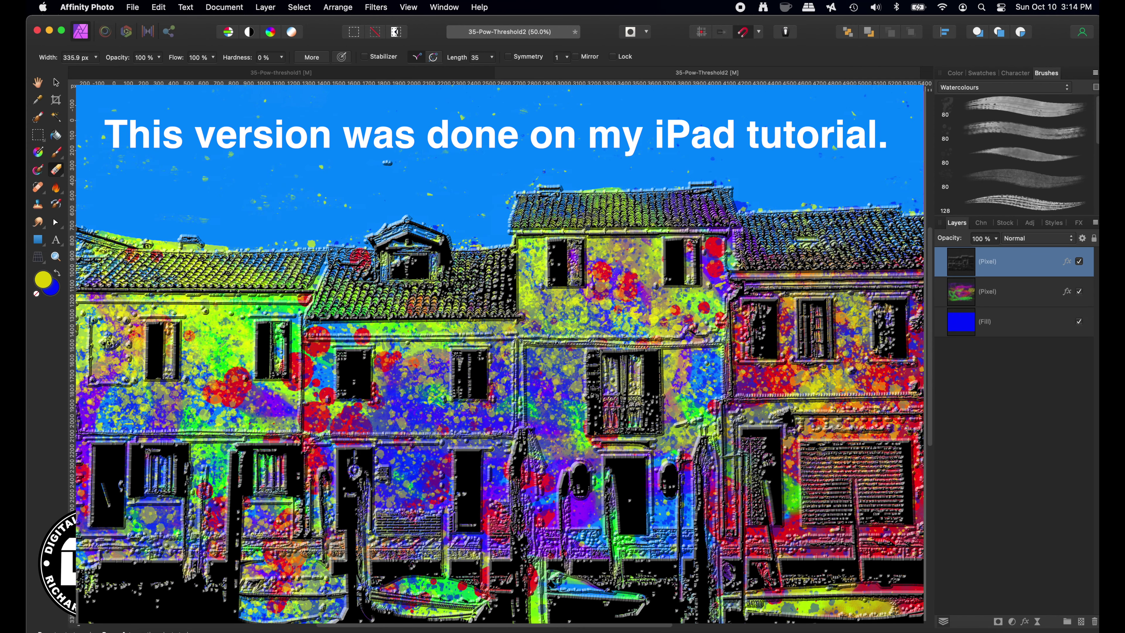